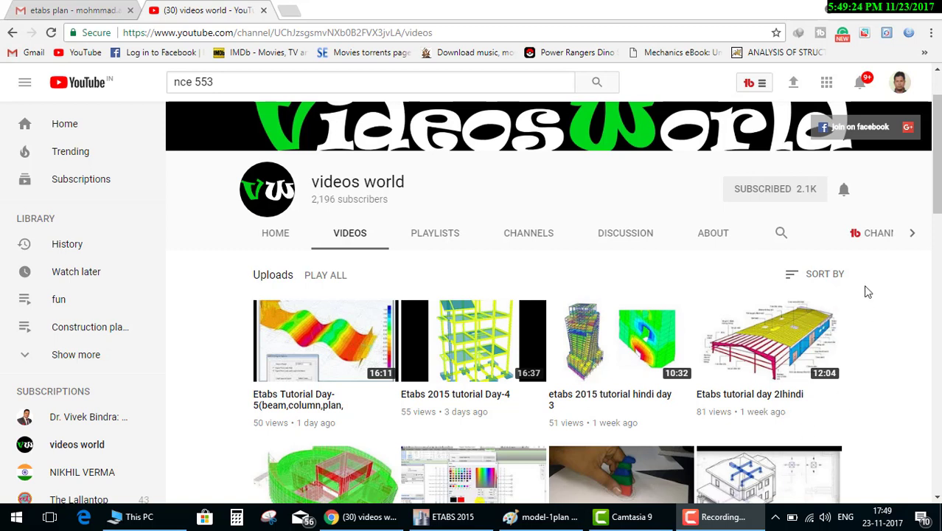
# Move past the videos world channel intro toward the ETABS 2015 workspace.
pyautogui.click(852, 204)
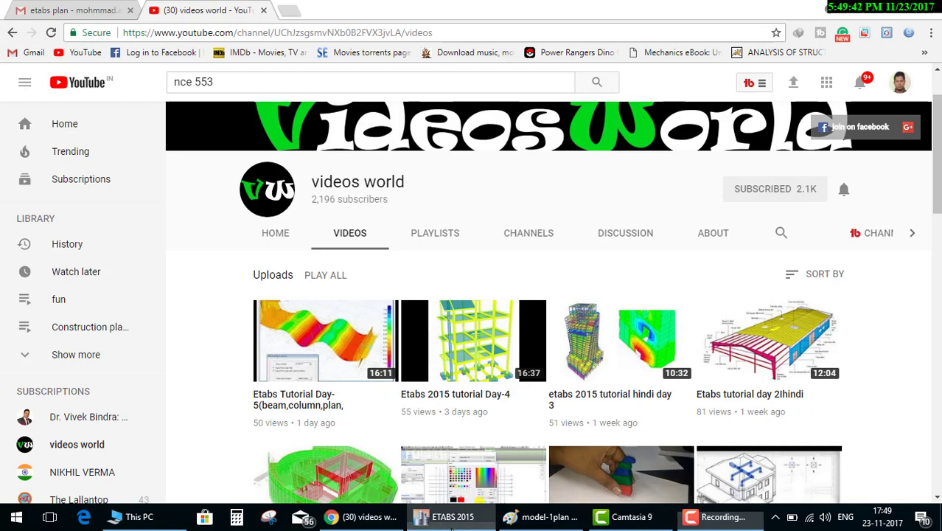
# Bring up the model-1plan Paint drawing with beam, column and slab size notes.
pyautogui.click(452, 516)
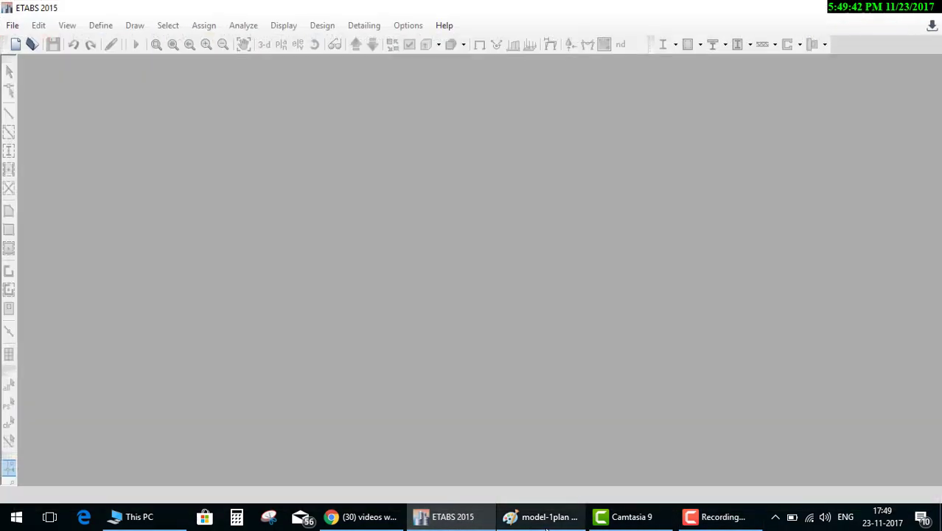
pyautogui.click(546, 523)
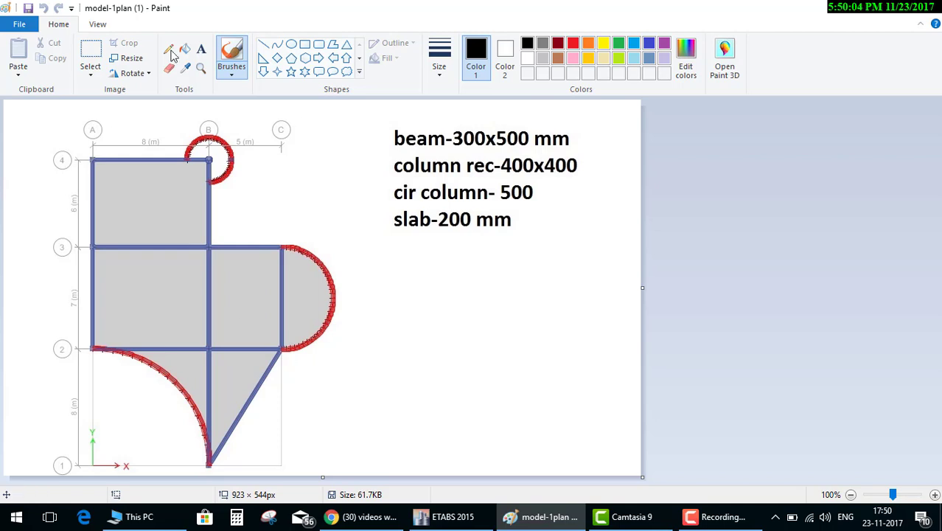
# Add the label 'floors 7' below the member size notes, correcting the 'florrs' typo.
pyautogui.click(201, 49)
pyautogui.click(407, 266)
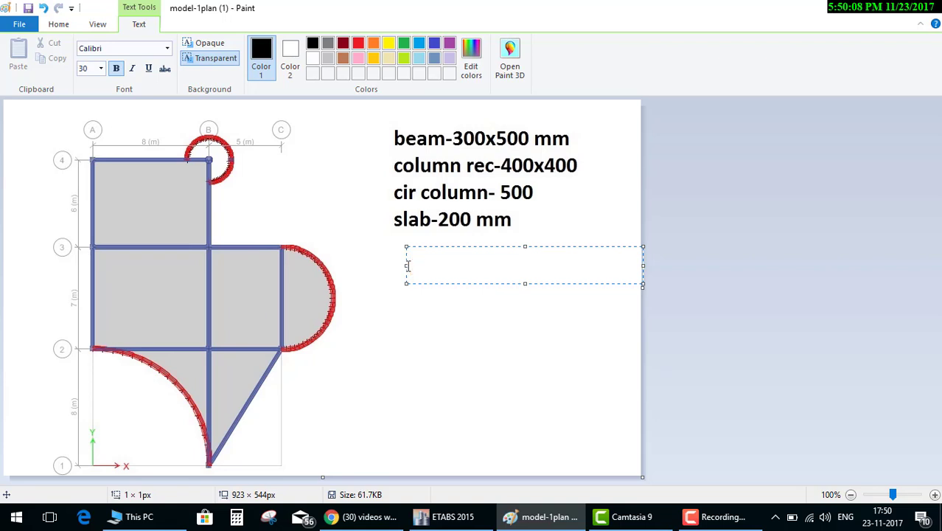
pyautogui.write('florrs ')
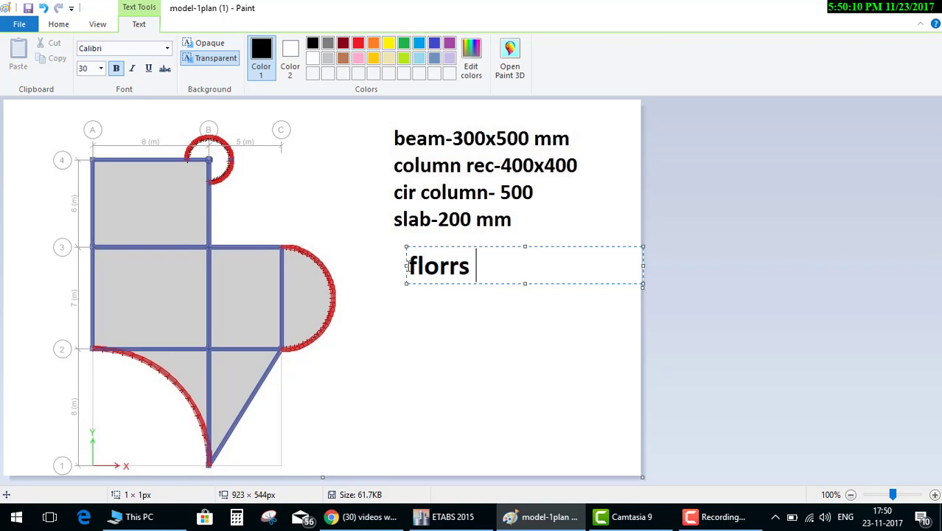
pyautogui.write('7')
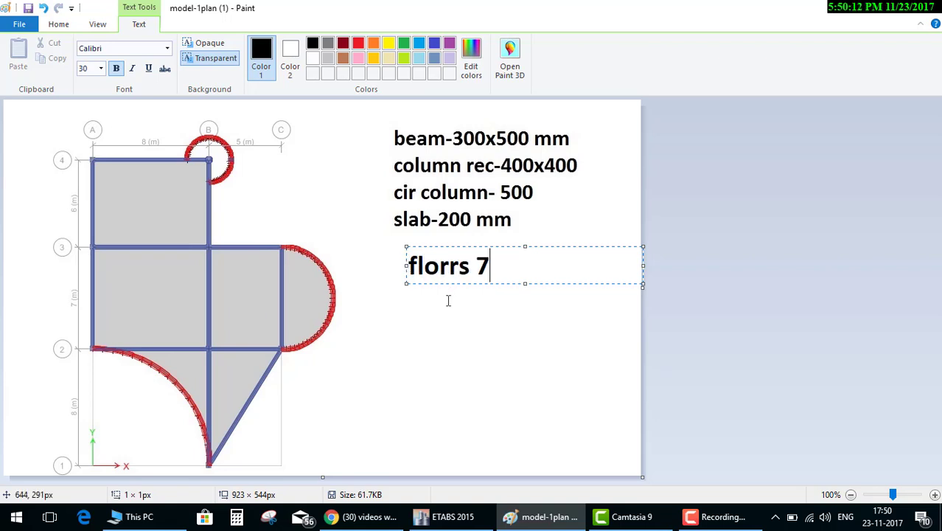
pyautogui.click(458, 267)
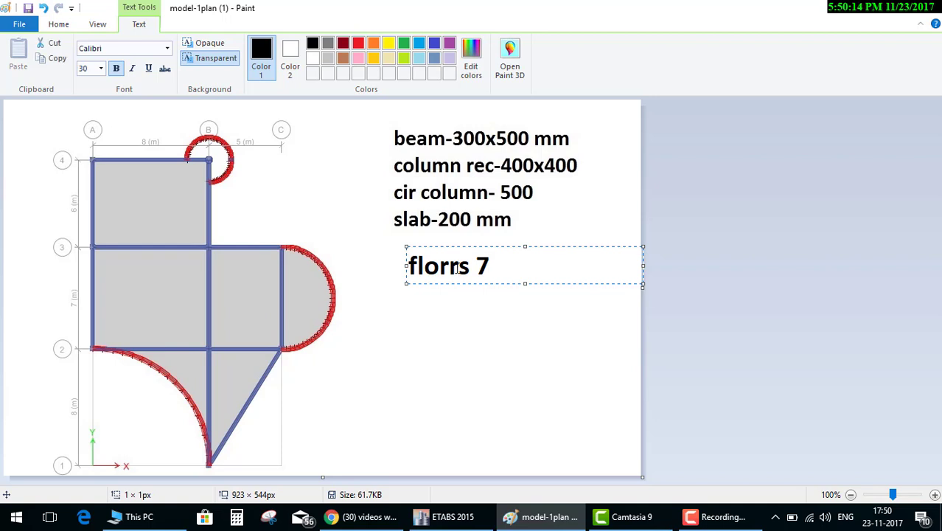
pyautogui.press('BackSpace')
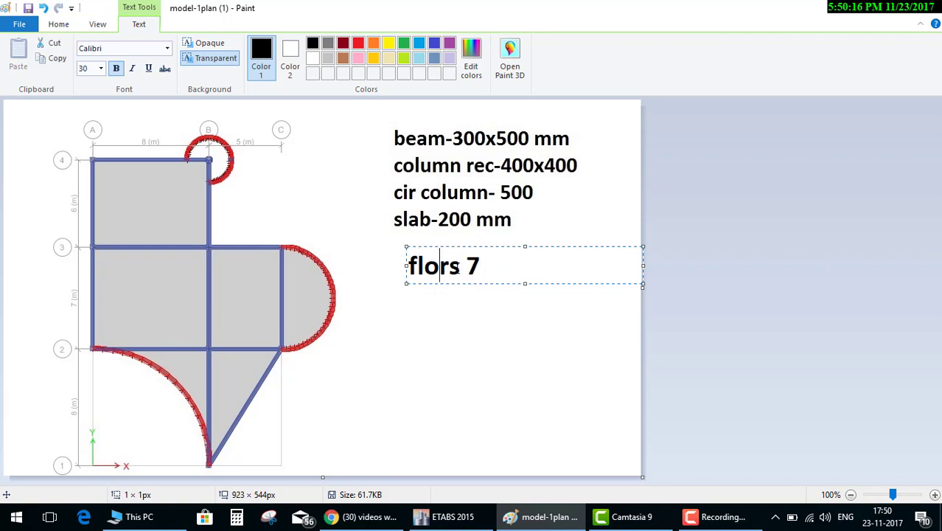
pyautogui.write('o')
pyautogui.click(471, 325)
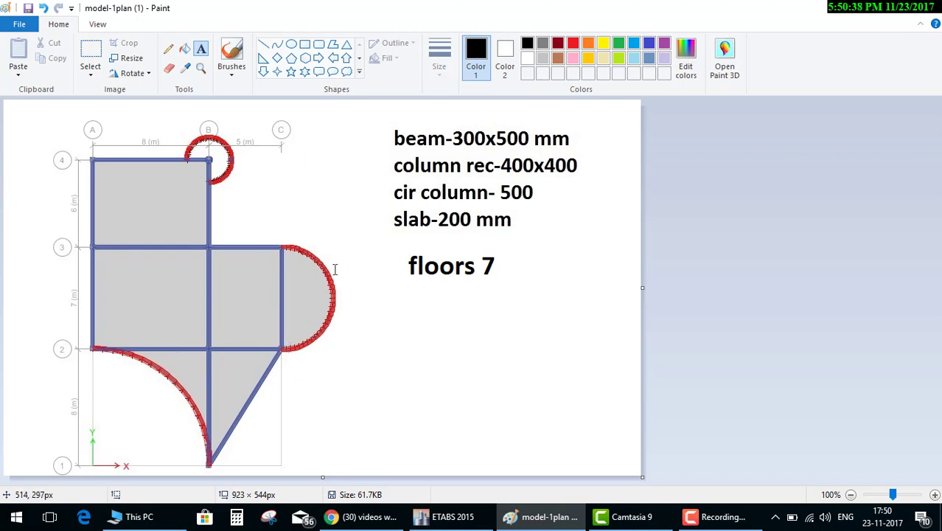
pyautogui.click(225, 55)
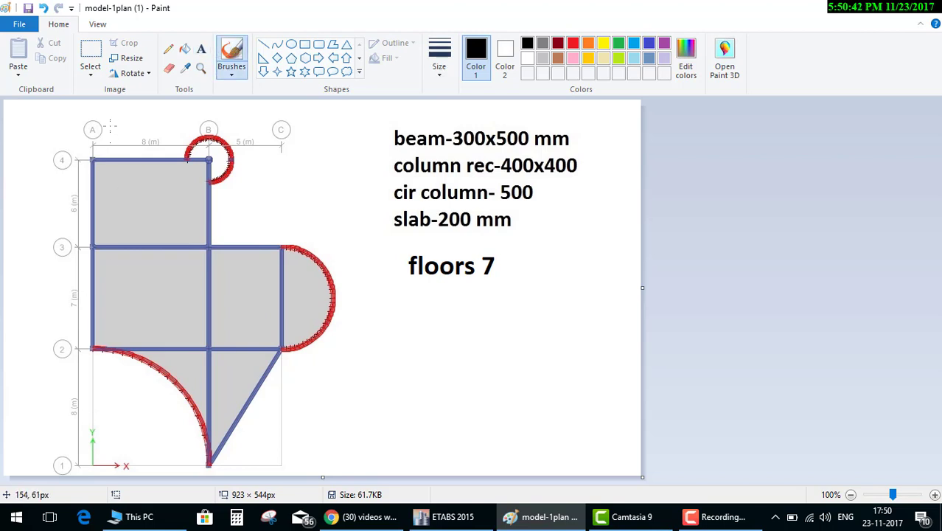
pyautogui.moveTo(90, 129); pyautogui.dragTo(71, 473)
pyautogui.moveTo(210, 130); pyautogui.dragTo(191, 475)
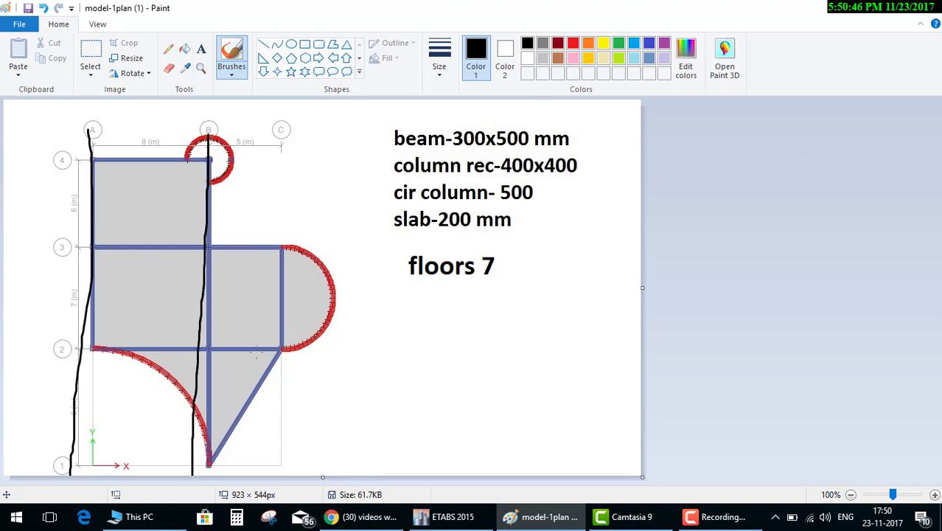
pyautogui.moveTo(287, 161); pyautogui.dragTo(278, 475)
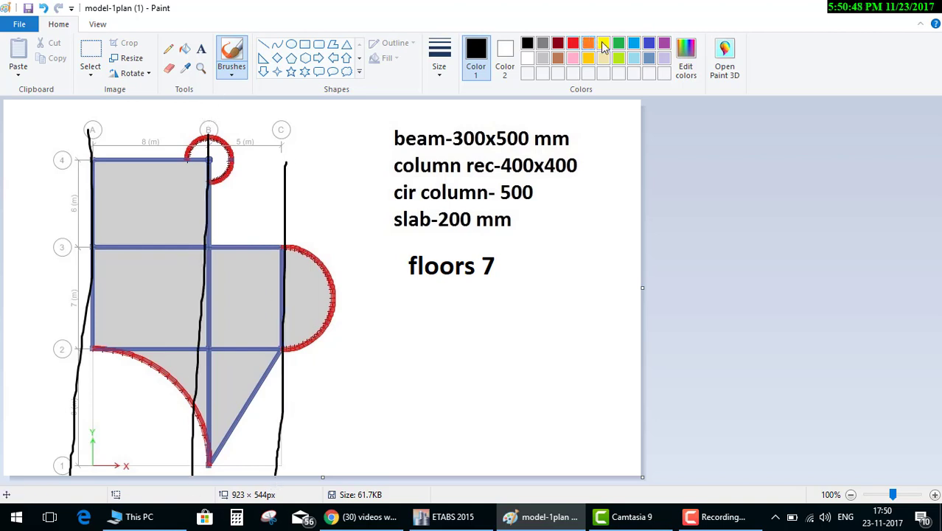
pyautogui.click(602, 43)
pyautogui.moveTo(29, 160); pyautogui.dragTo(386, 180)
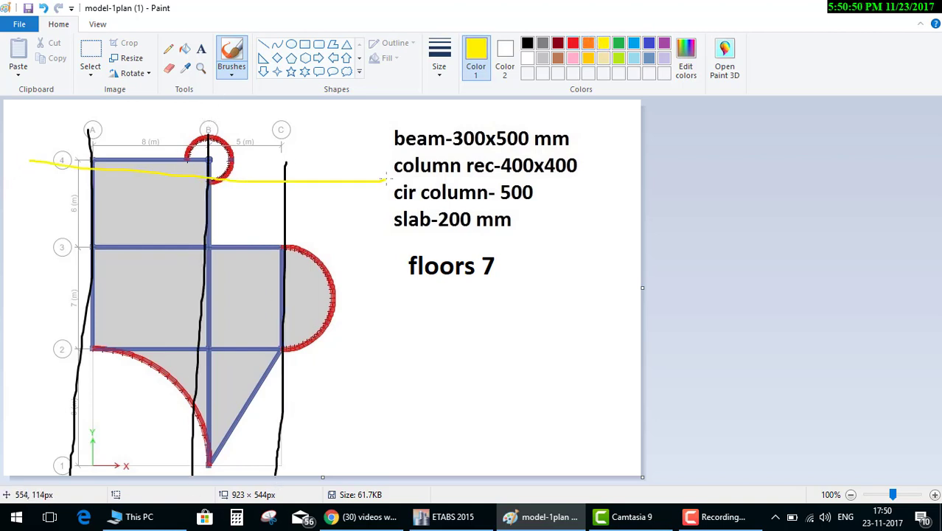
pyautogui.moveTo(59, 252); pyautogui.dragTo(364, 248)
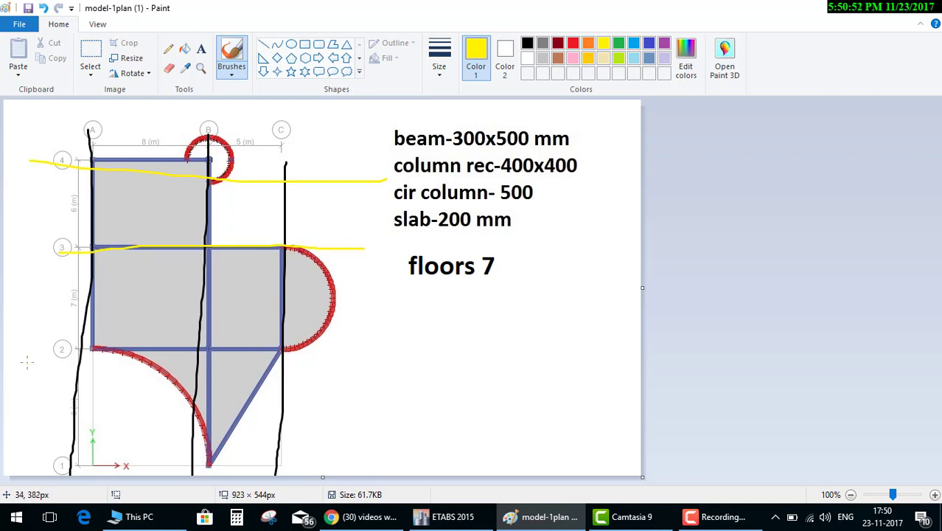
pyautogui.moveTo(26, 361); pyautogui.dragTo(441, 358)
pyautogui.moveTo(29, 460); pyautogui.dragTo(426, 466)
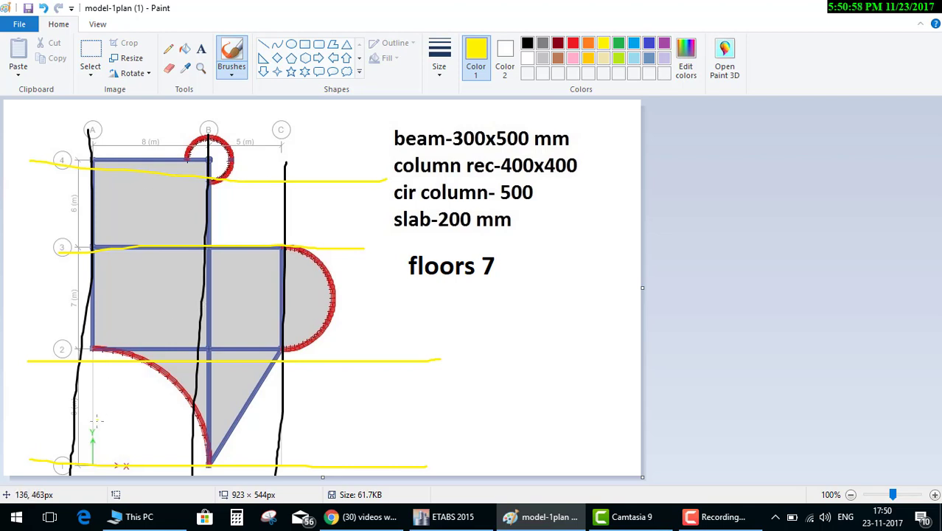
pyautogui.moveTo(52, 411); pyautogui.dragTo(56, 433)
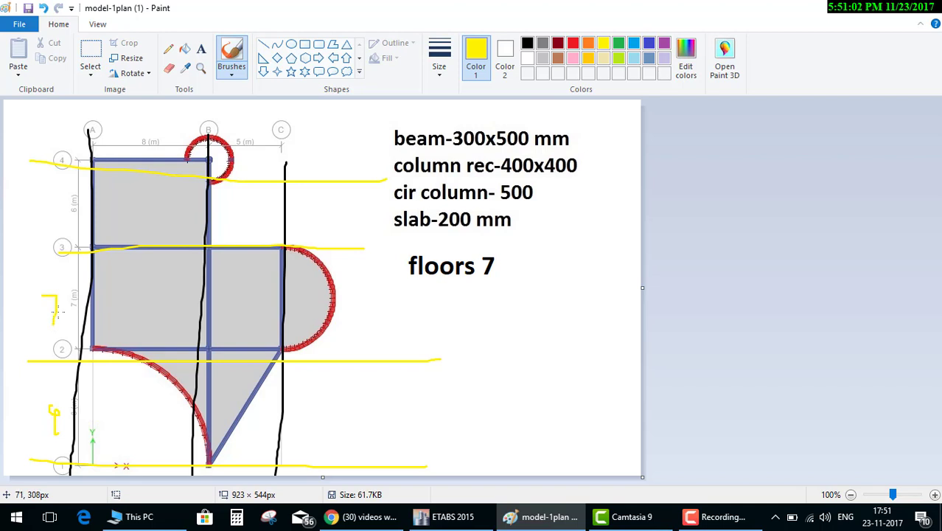
pyautogui.moveTo(55, 311); pyautogui.dragTo(65, 310)
pyautogui.moveTo(64, 194); pyautogui.dragTo(53, 210)
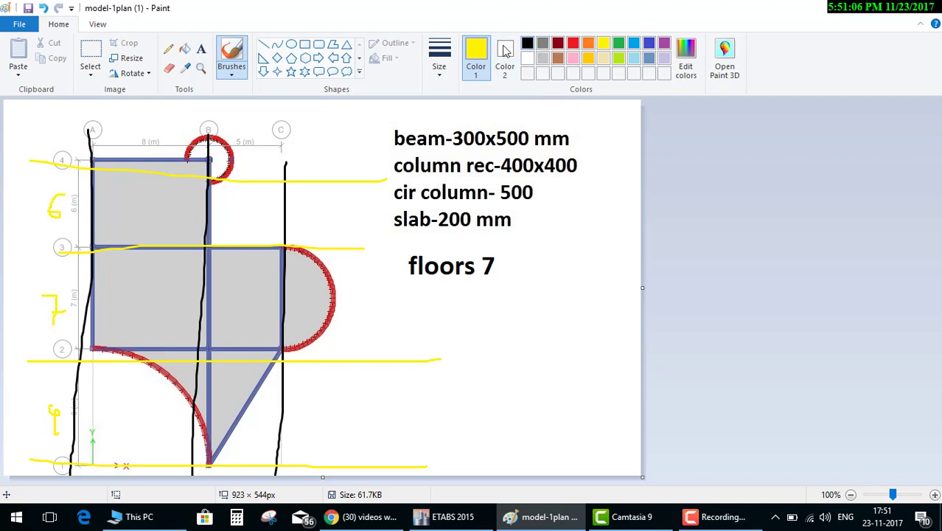
pyautogui.click(528, 42)
pyautogui.moveTo(161, 124)
pyautogui.mouseDown()
pyautogui.moveTo(157, 104)
pyautogui.moveTo(166, 119)
pyautogui.mouseUp()
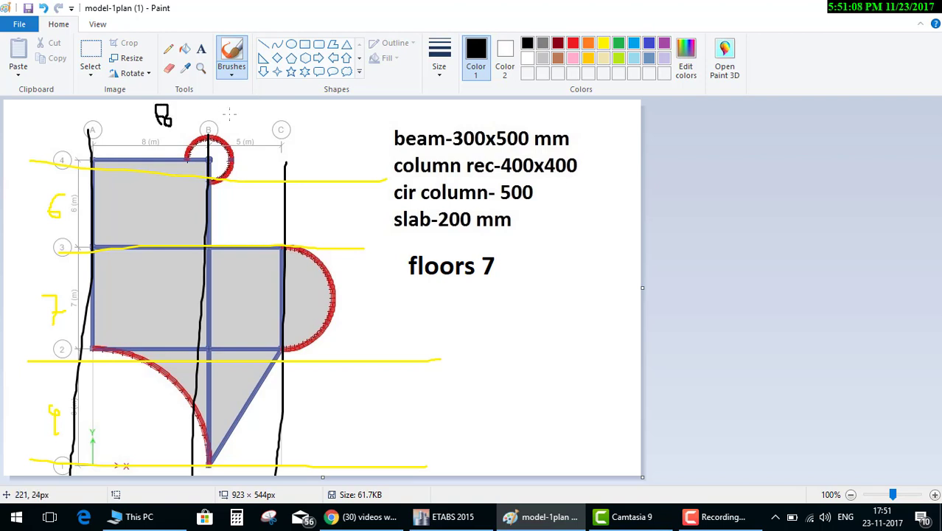
pyautogui.moveTo(244, 111)
pyautogui.mouseDown()
pyautogui.moveTo(267, 122)
pyautogui.moveTo(239, 129)
pyautogui.mouseUp()
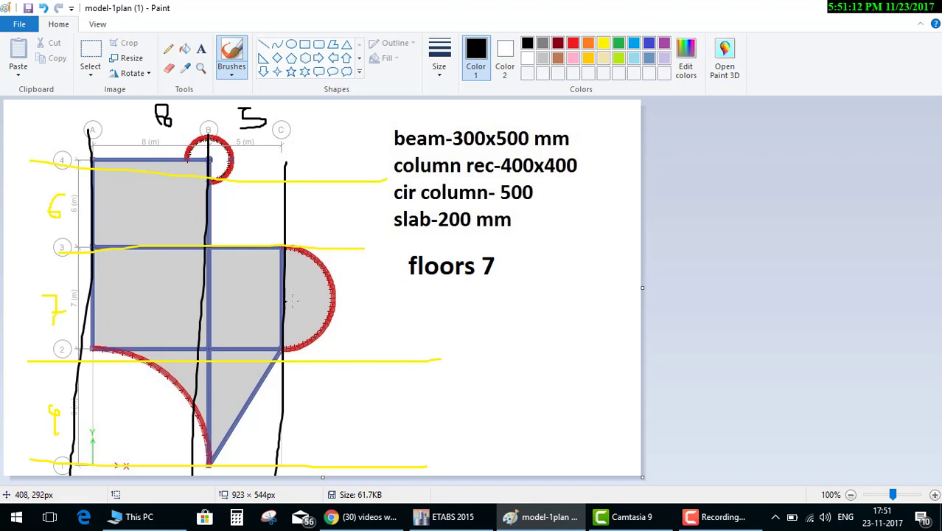
pyautogui.moveTo(340, 325); pyautogui.dragTo(374, 320)
pyautogui.moveTo(329, 114); pyautogui.dragTo(322, 454)
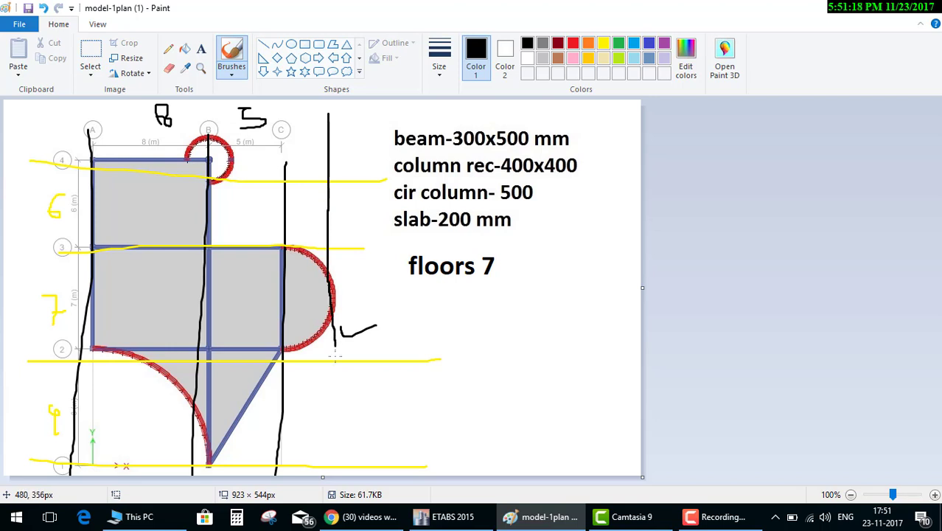
pyautogui.moveTo(288, 151)
pyautogui.mouseDown()
pyautogui.moveTo(304, 166)
pyautogui.moveTo(327, 143)
pyautogui.moveTo(311, 163)
pyautogui.mouseUp()
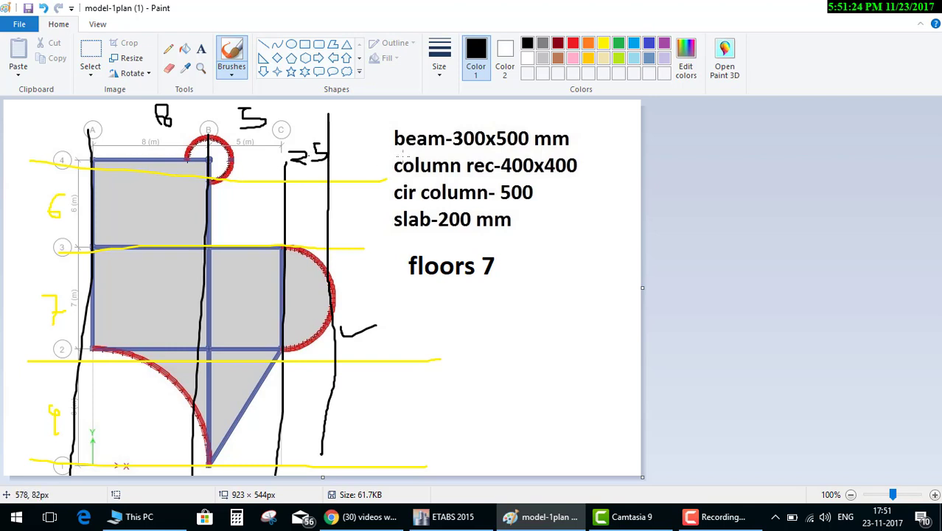
pyautogui.hotkey('ctrl', 'z')
pyautogui.hotkey('ctrl', 'z')
pyautogui.hotkey('ctrl', 'z')
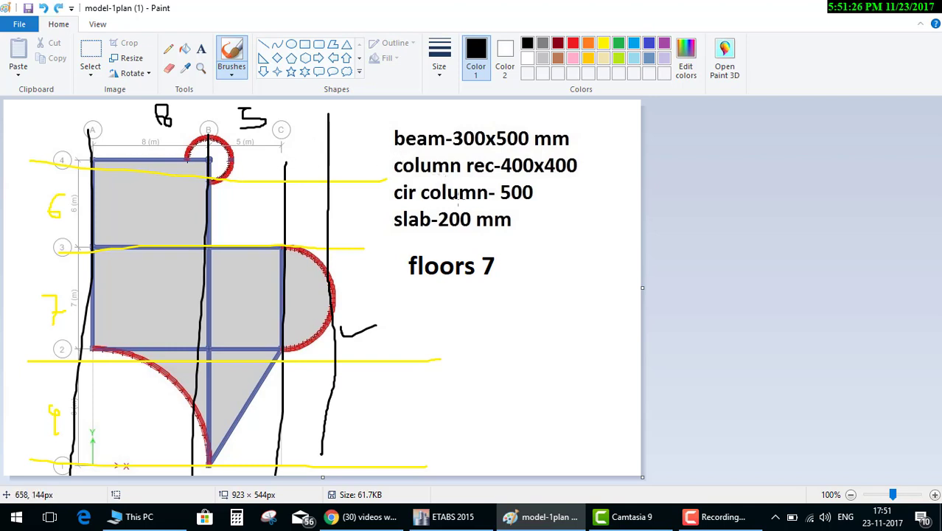
pyautogui.hotkey('ctrl', 'z')
pyautogui.hotkey('ctrl', 'z')
pyautogui.hotkey('ctrl', 'z')
pyautogui.hotkey('ctrl', 'z')
pyautogui.hotkey('ctrl', 'z')
pyautogui.hotkey('ctrl', 'z')
pyautogui.hotkey('ctrl', 'z')
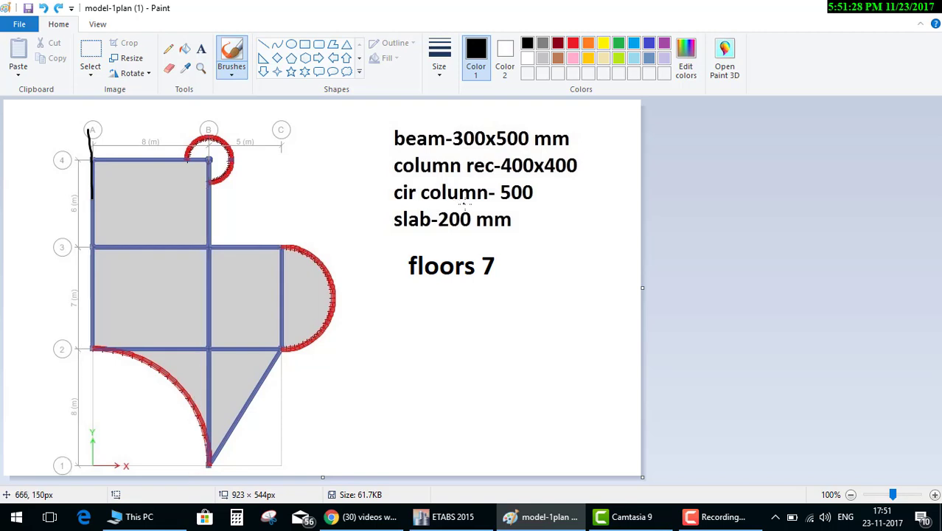
pyautogui.hotkey('ctrl', 'z')
# Start a new ETABS model with built-in Metric SI and Indian code settings.
pyautogui.click(446, 517)
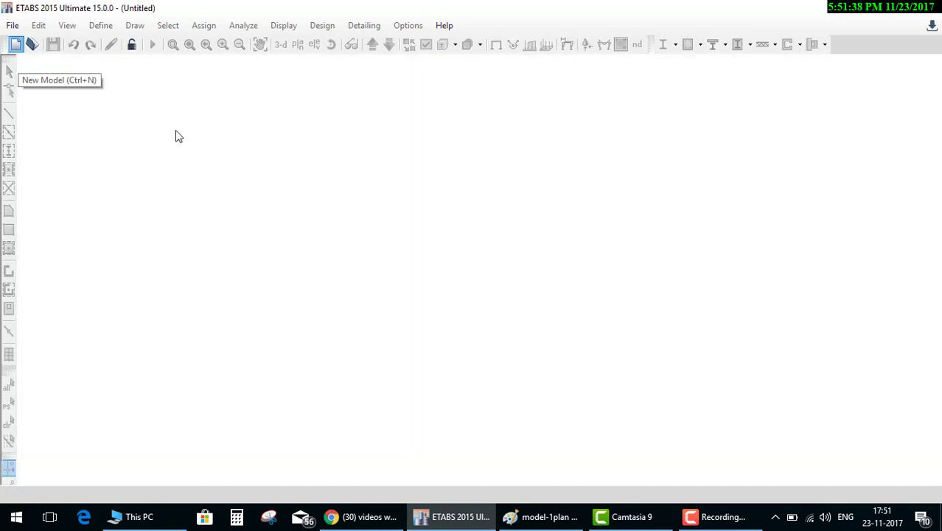
pyautogui.click(334, 222)
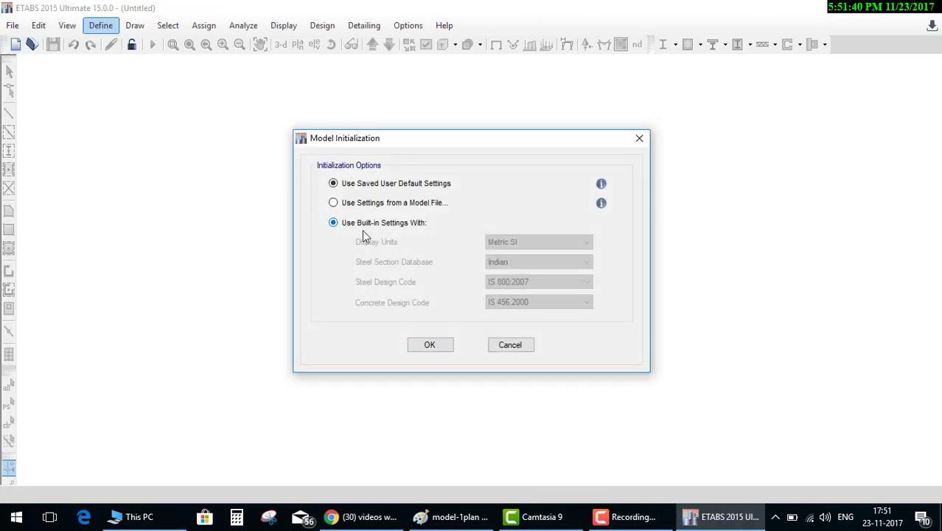
pyautogui.click(434, 350)
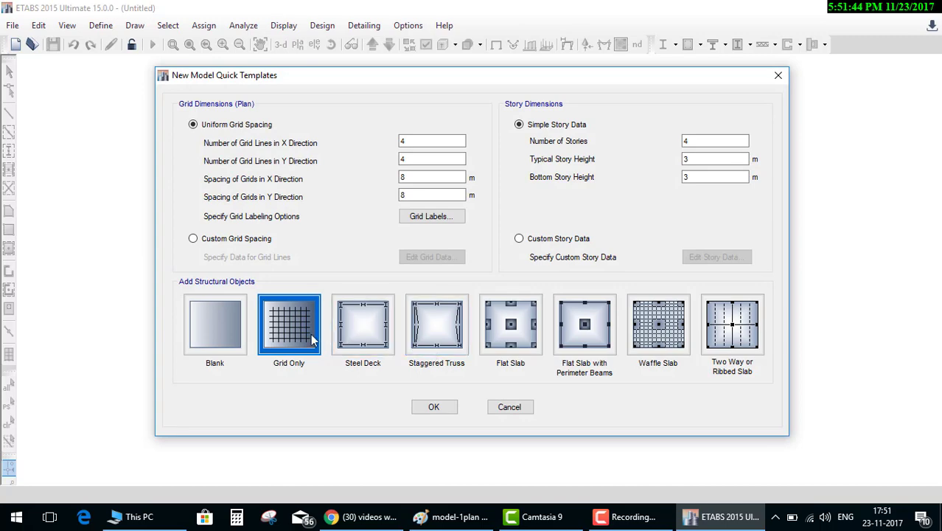
pyautogui.click(453, 516)
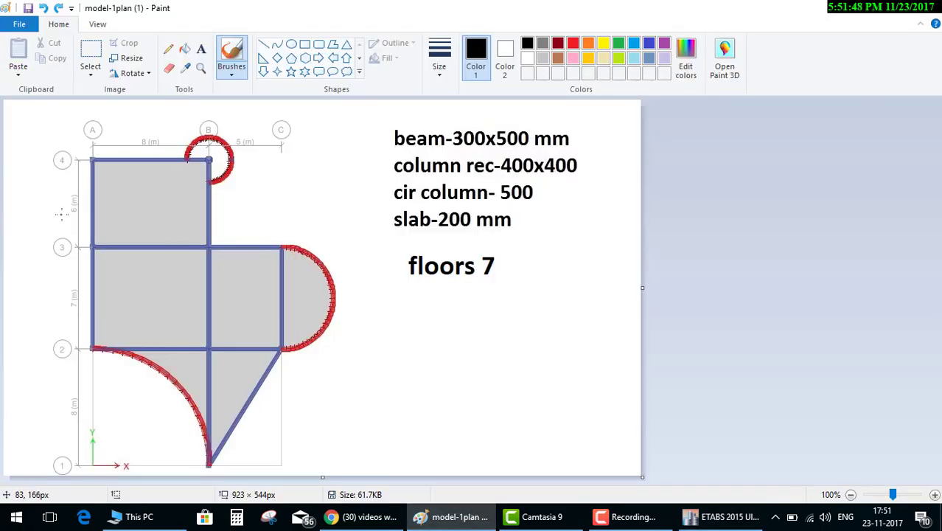
# Tick the 6, 7 and 8 m labels on the left and the 8 and 5 m labels on top.
pyautogui.moveTo(62, 215); pyautogui.dragTo(88, 210)
pyautogui.moveTo(65, 306); pyautogui.dragTo(88, 314)
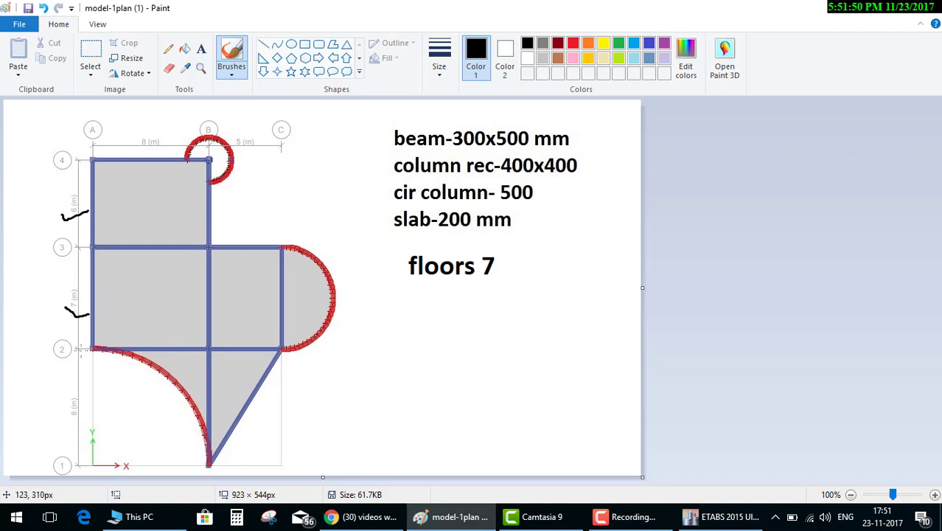
pyautogui.moveTo(64, 418)
pyautogui.mouseDown()
pyautogui.moveTo(76, 431)
pyautogui.moveTo(88, 426)
pyautogui.mouseUp()
pyautogui.moveTo(132, 134); pyautogui.dragTo(147, 143)
pyautogui.moveTo(226, 121)
pyautogui.mouseDown()
pyautogui.moveTo(246, 133)
pyautogui.moveTo(274, 121)
pyautogui.mouseUp()
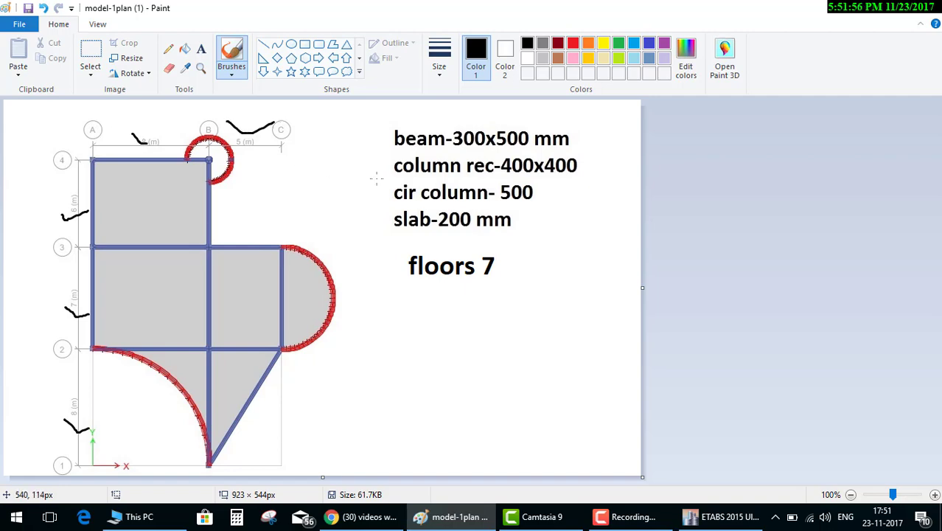
pyautogui.click(708, 517)
# Switch to custom grid spacing and display the grid data as spacings.
pyautogui.click(246, 239)
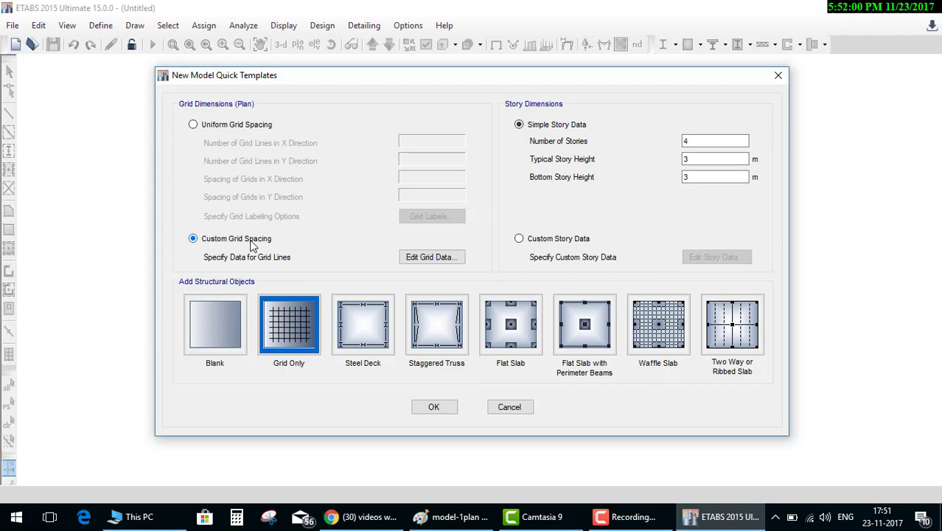
pyautogui.click(432, 257)
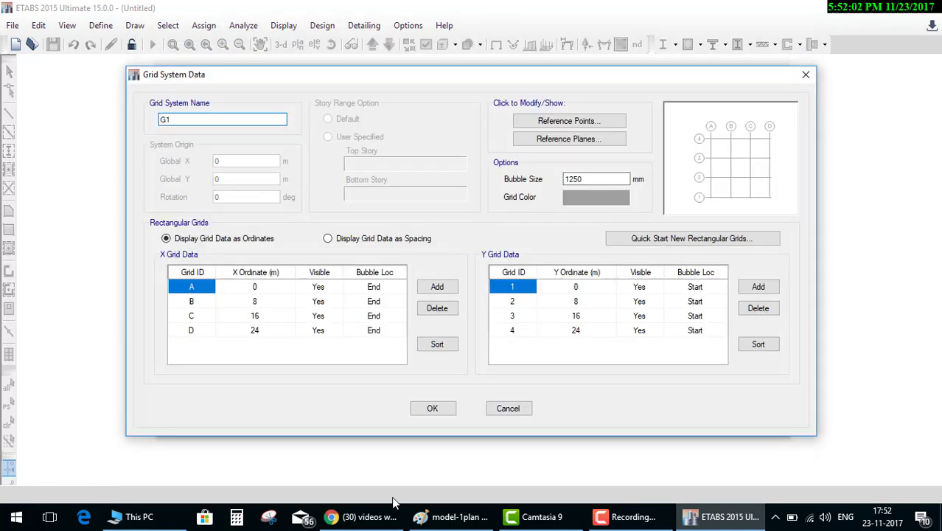
pyautogui.click(486, 518)
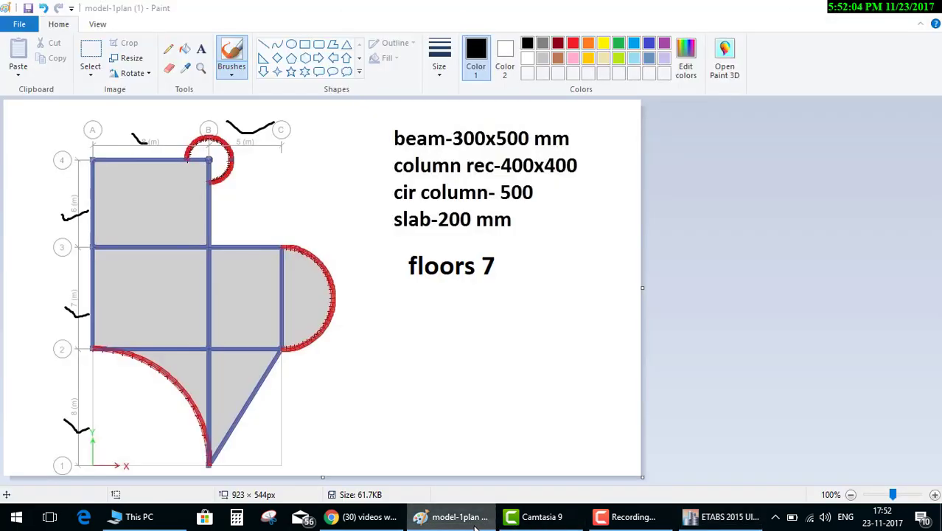
pyautogui.click(478, 517)
pyautogui.click(256, 303)
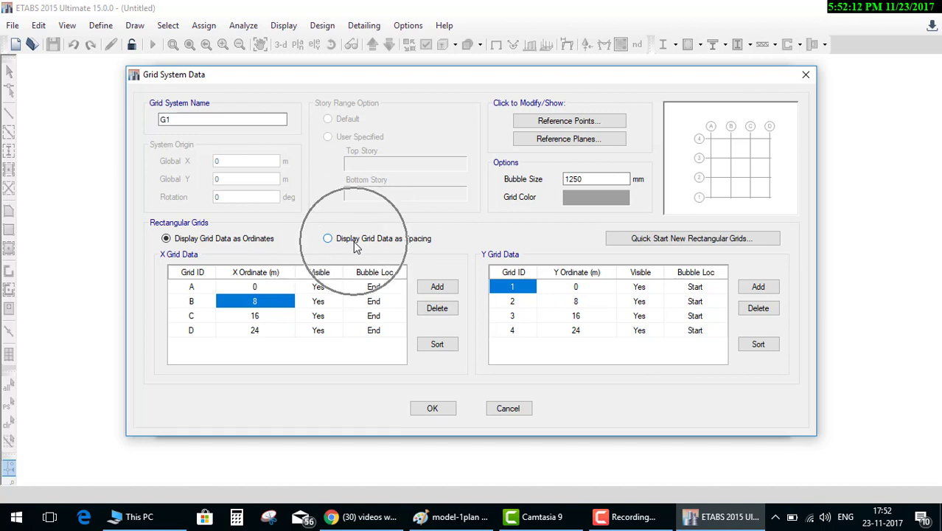
pyautogui.click(354, 246)
pyautogui.click(258, 290)
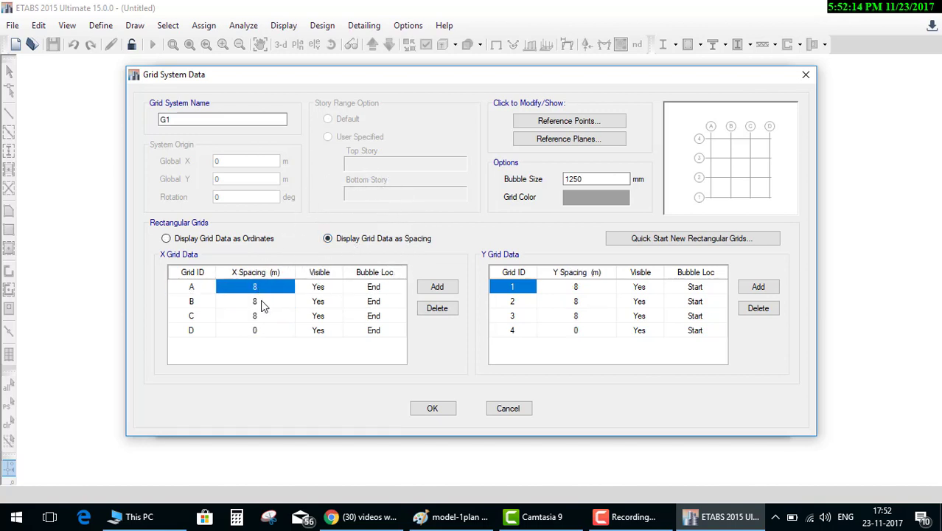
# Enter X spacings 8, 5, 2.5 m and Y spacings 8, 7, 6 m.
pyautogui.click(262, 301)
pyautogui.write('5')
pyautogui.click(271, 318)
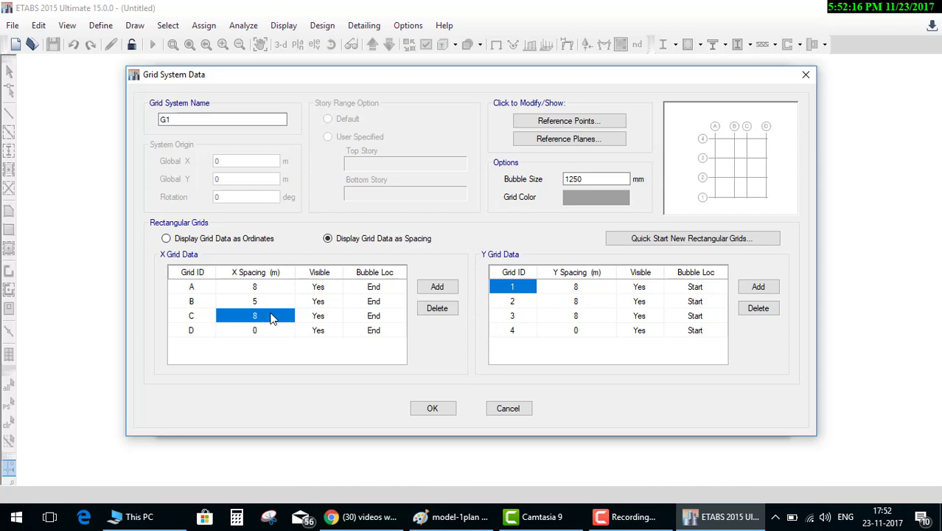
pyautogui.write('2.5')
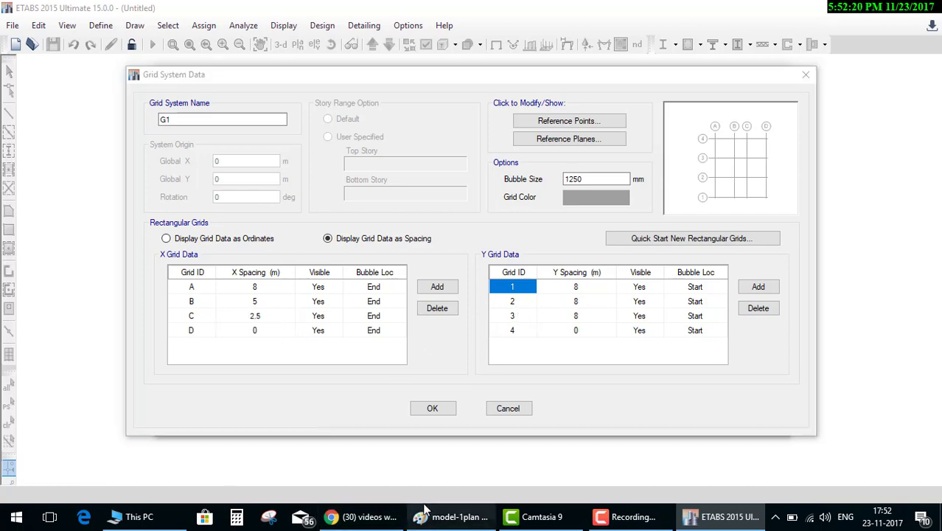
pyautogui.click(442, 517)
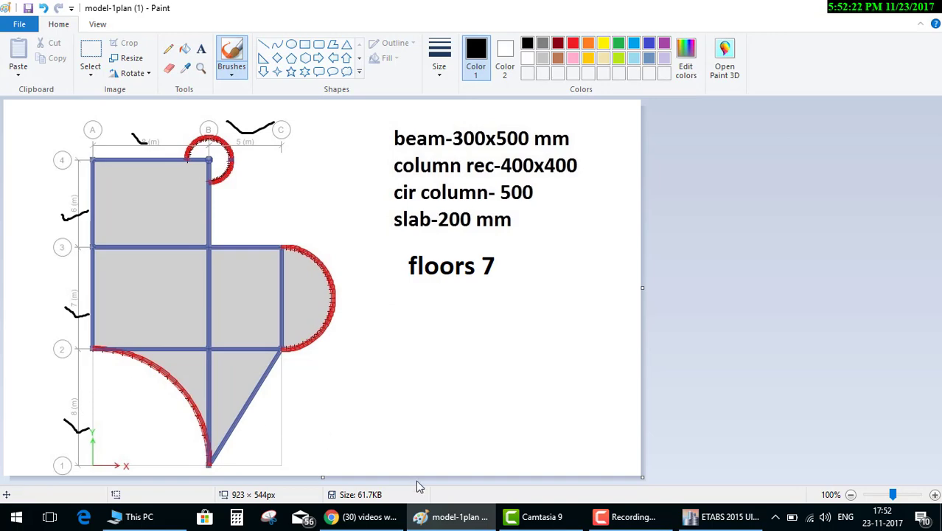
pyautogui.click(461, 516)
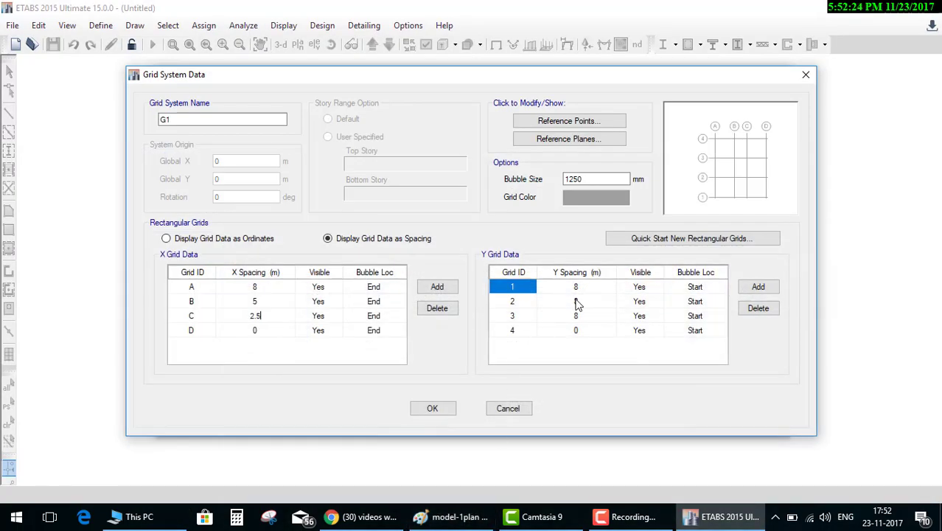
pyautogui.click(581, 302)
pyautogui.write('7')
pyautogui.click(592, 317)
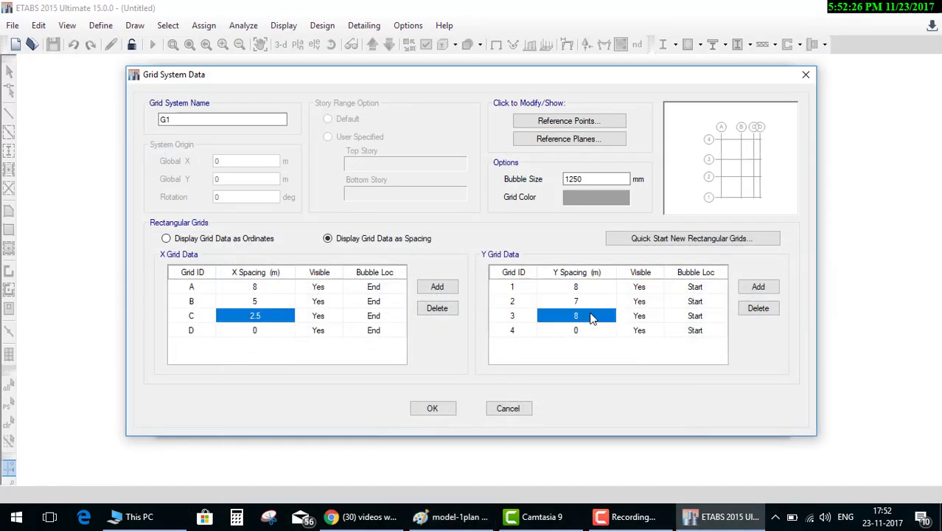
pyautogui.write('6')
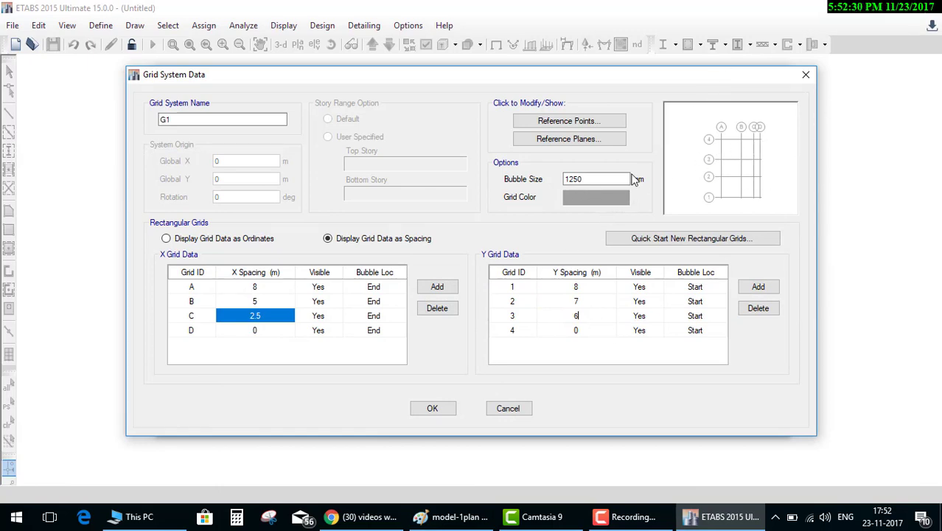
# Set the grid bubble size to 750 mm and the gridline colour to red.
pyautogui.moveTo(627, 179); pyautogui.dragTo(565, 179)
pyautogui.write('800')
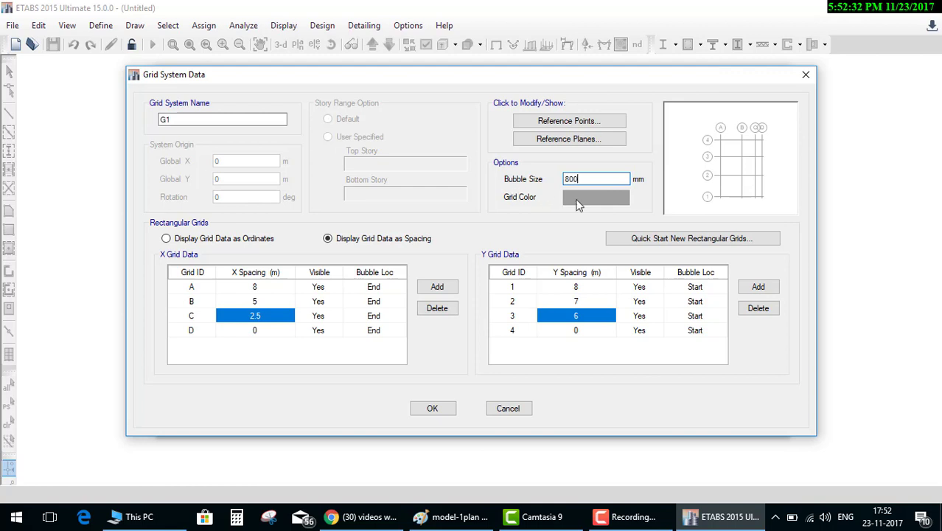
pyautogui.click(579, 197)
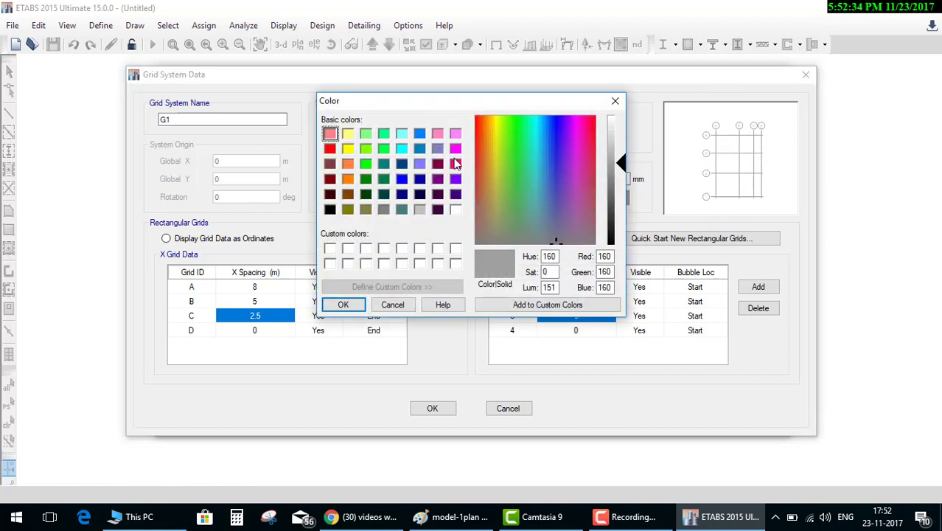
pyautogui.click(331, 150)
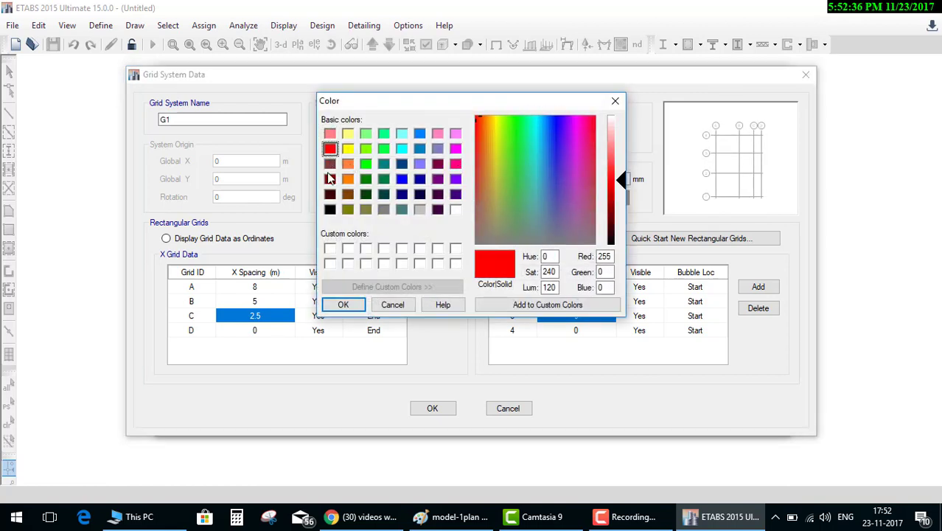
pyautogui.click(343, 305)
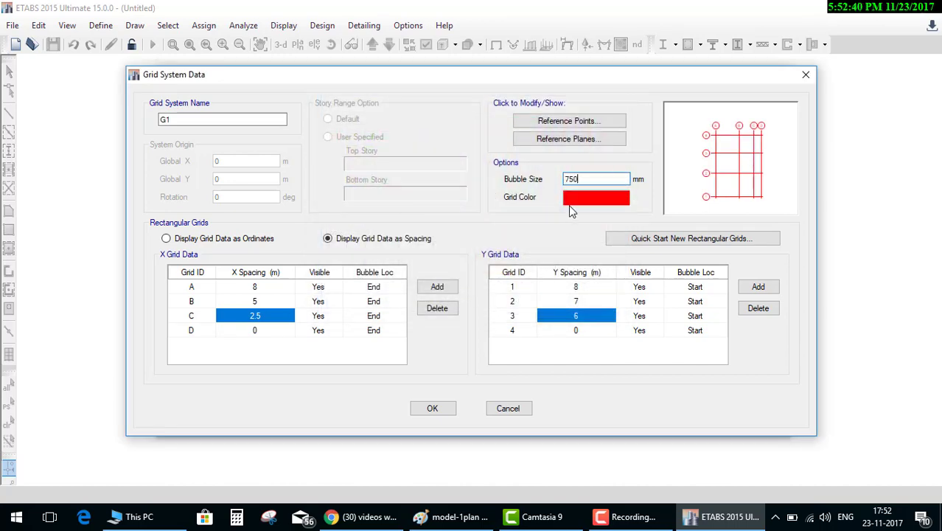
pyautogui.click(609, 204)
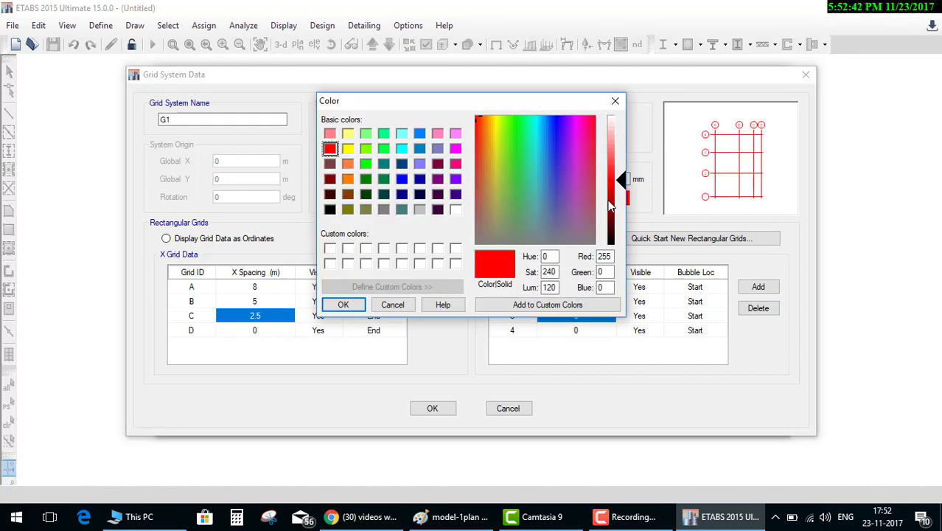
pyautogui.click(341, 304)
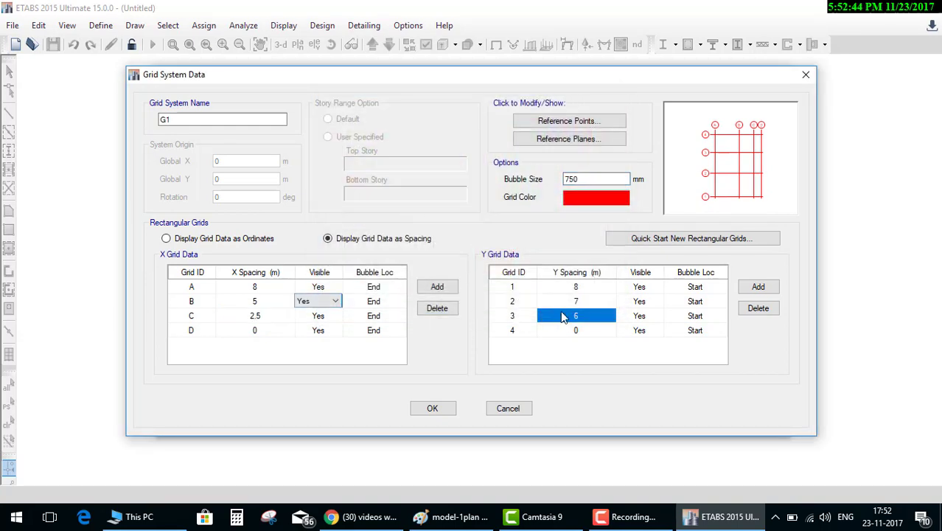
pyautogui.click(587, 288)
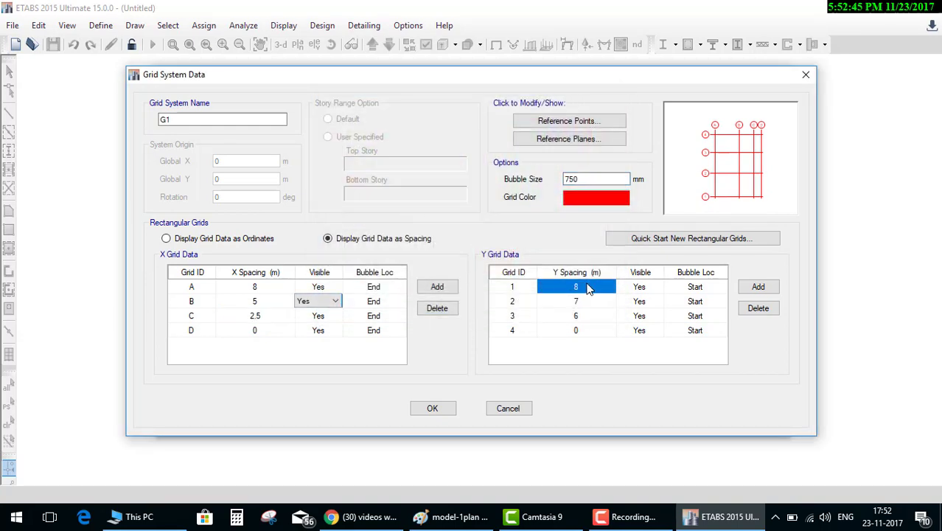
# Generate a grid-only model with 7 storeys, reaching Story7 at Z = 21 m.
pyautogui.click(446, 411)
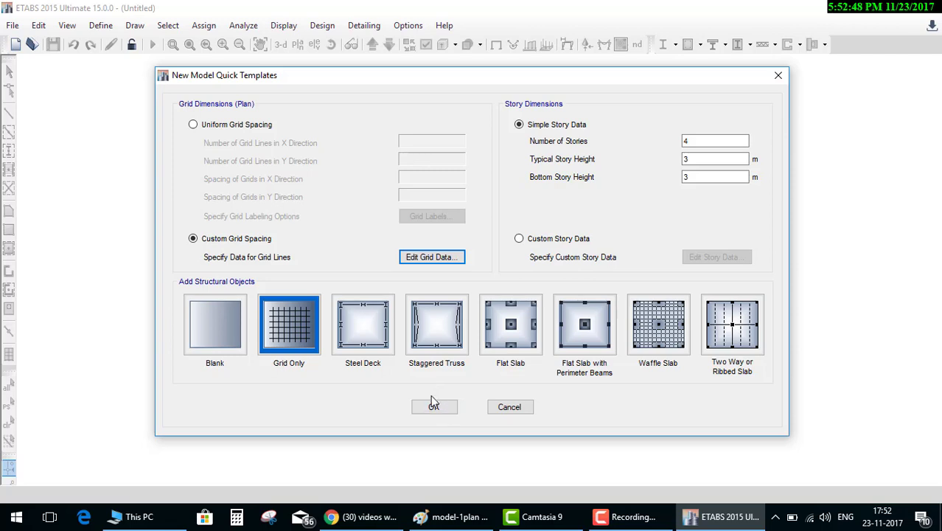
pyautogui.doubleClick(699, 141)
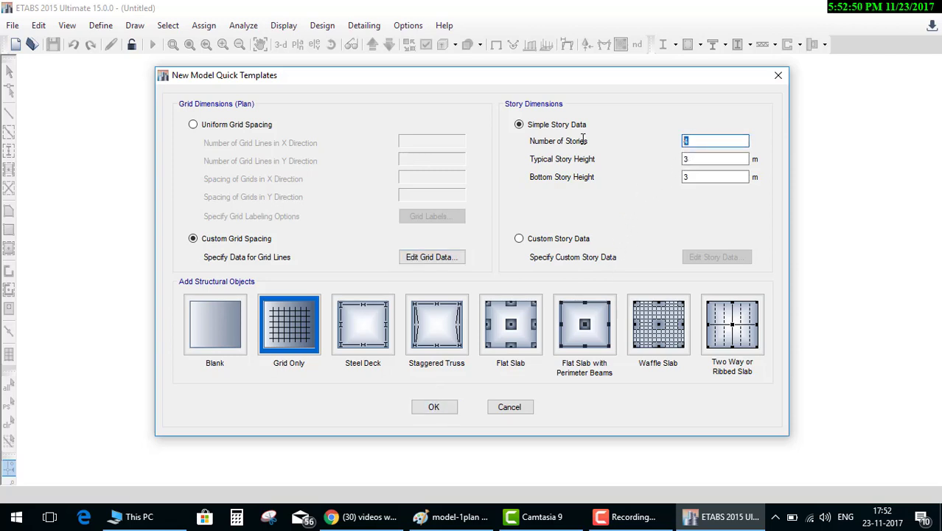
pyautogui.write('7')
pyautogui.press('Tab')
pyautogui.press('Tab')
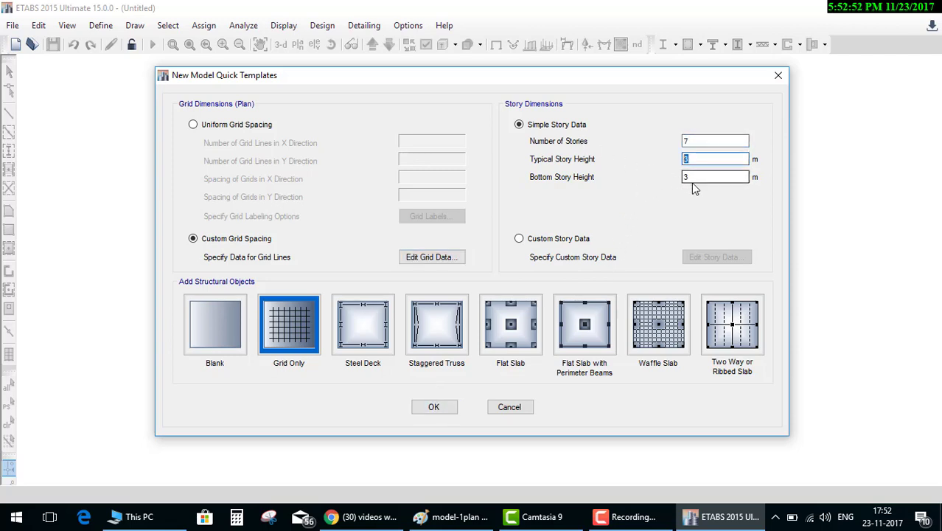
pyautogui.click(455, 407)
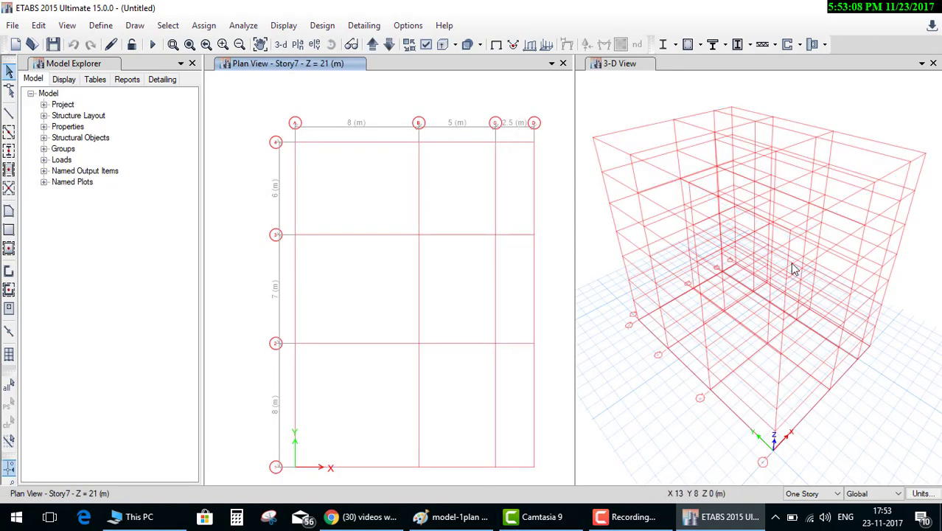
# Add a new material with region set to India and its Indian design standard.
pyautogui.click(447, 101)
pyautogui.click(484, 521)
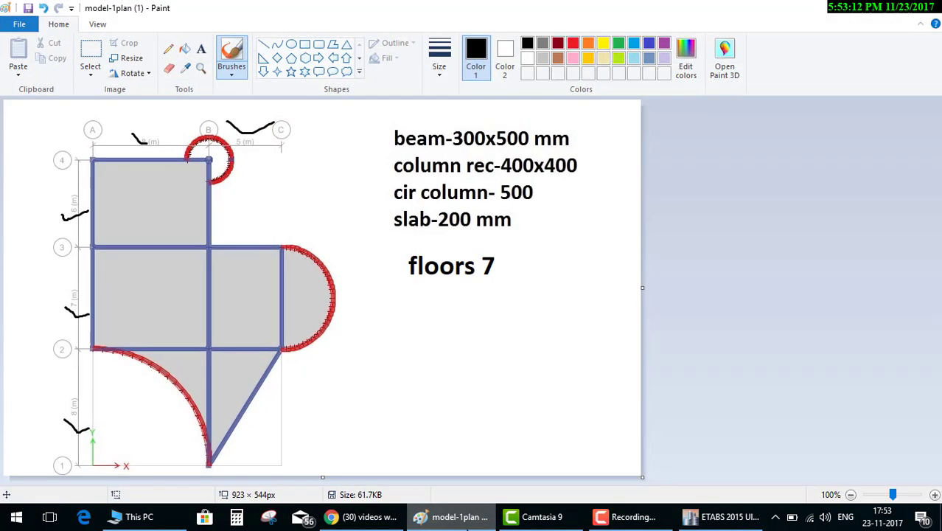
pyautogui.hotkey('alt', 'Tab')
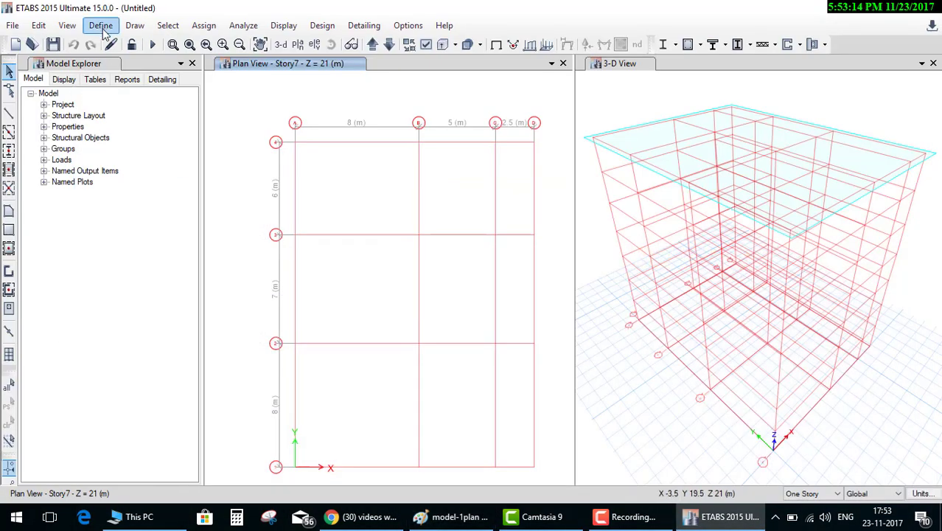
pyautogui.click(101, 25)
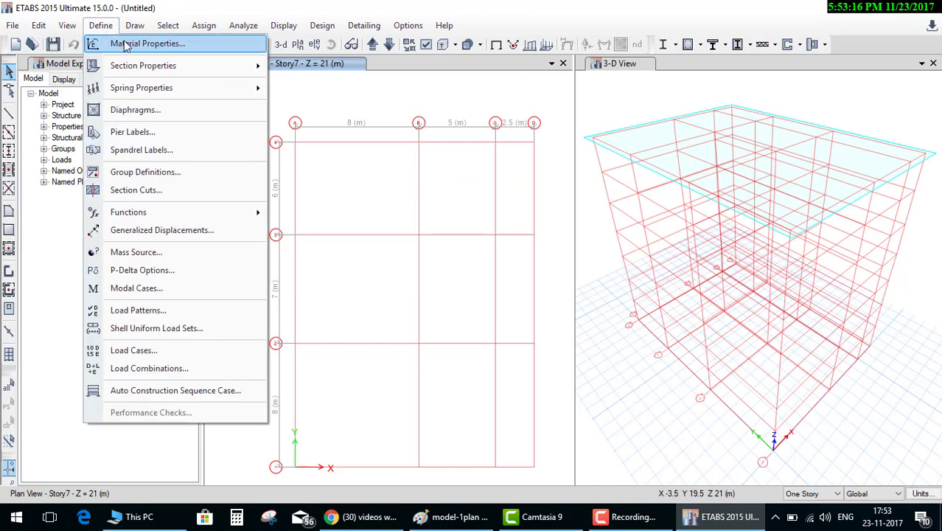
pyautogui.click(126, 42)
pyautogui.click(539, 182)
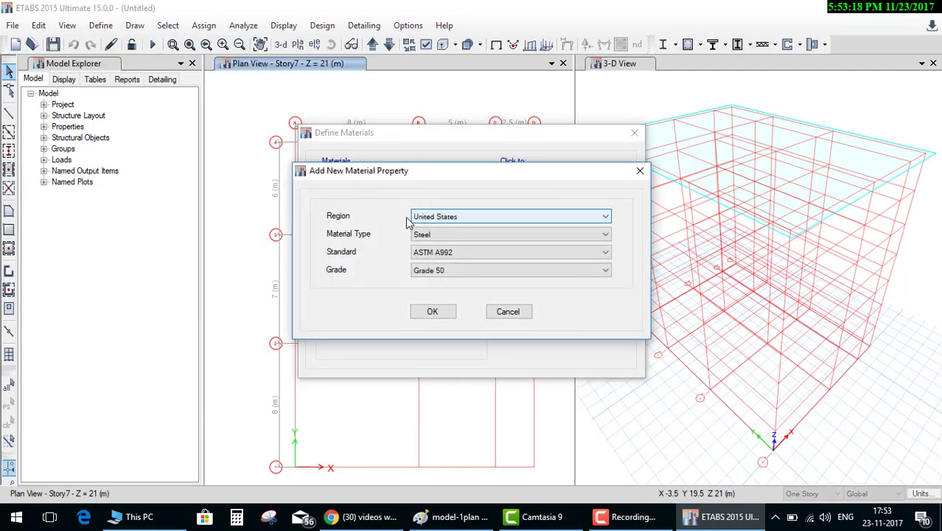
pyautogui.click(475, 217)
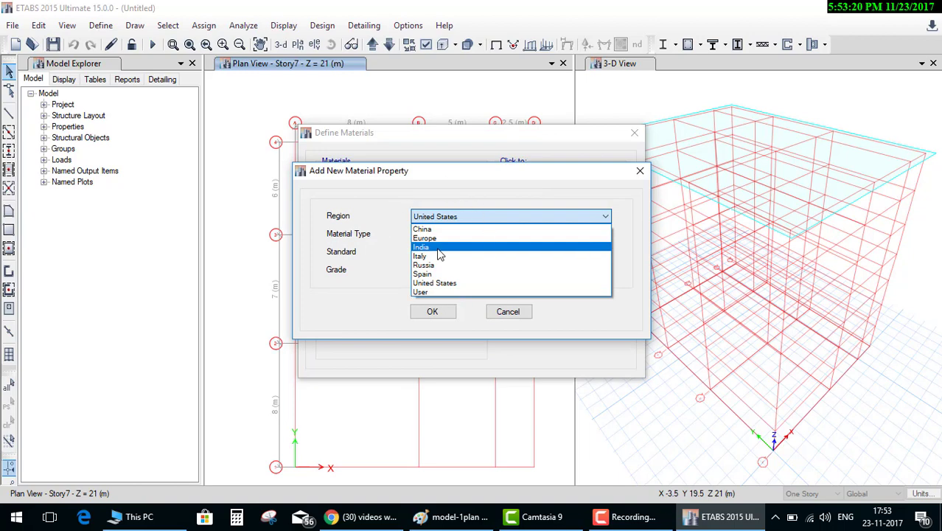
pyautogui.click(439, 254)
pyautogui.click(441, 252)
pyautogui.click(440, 257)
# Make the new material M25 grade concrete and accept it into the materials list.
pyautogui.click(448, 235)
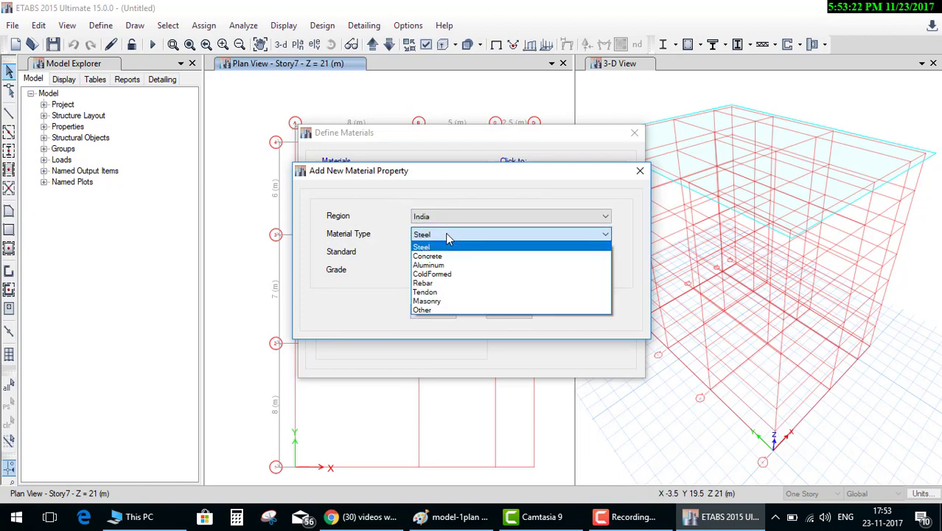
pyautogui.click(429, 256)
pyautogui.click(440, 269)
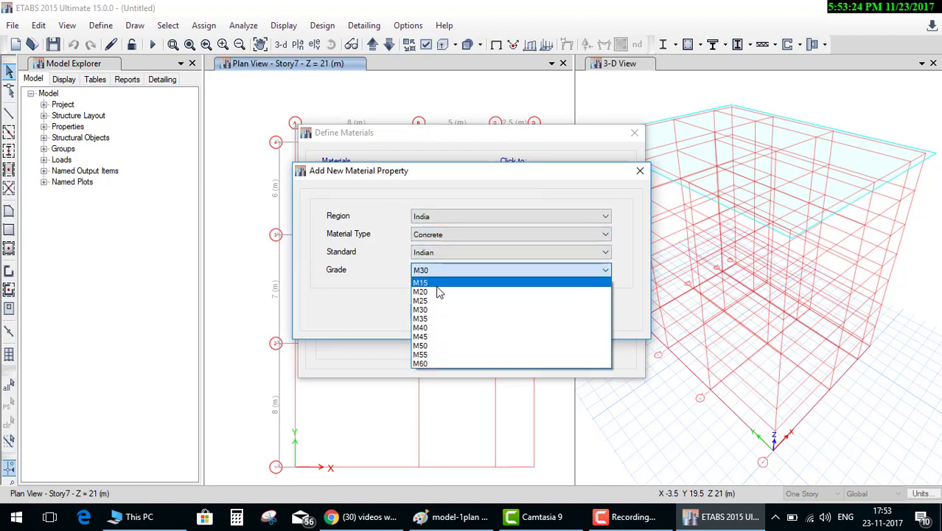
pyautogui.click(440, 300)
pyautogui.click(448, 315)
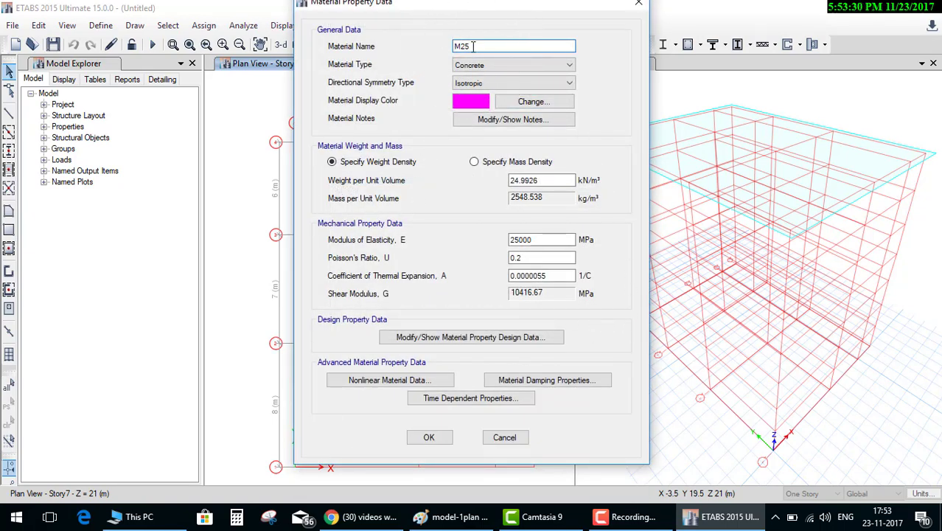
pyautogui.moveTo(473, 46); pyautogui.dragTo(389, 56)
pyautogui.click(429, 438)
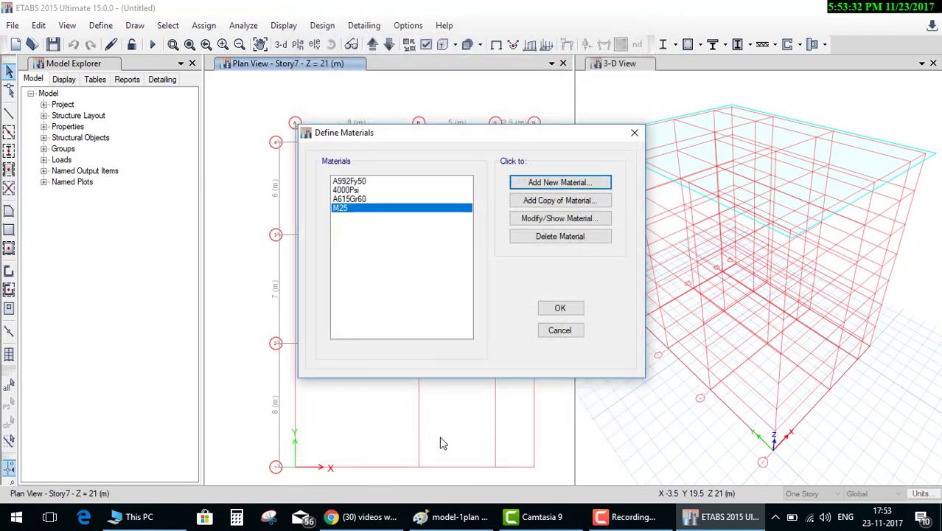
pyautogui.click(582, 309)
# Begin a new concrete frame section, checking member sizes against the plan sketch.
pyautogui.click(101, 25)
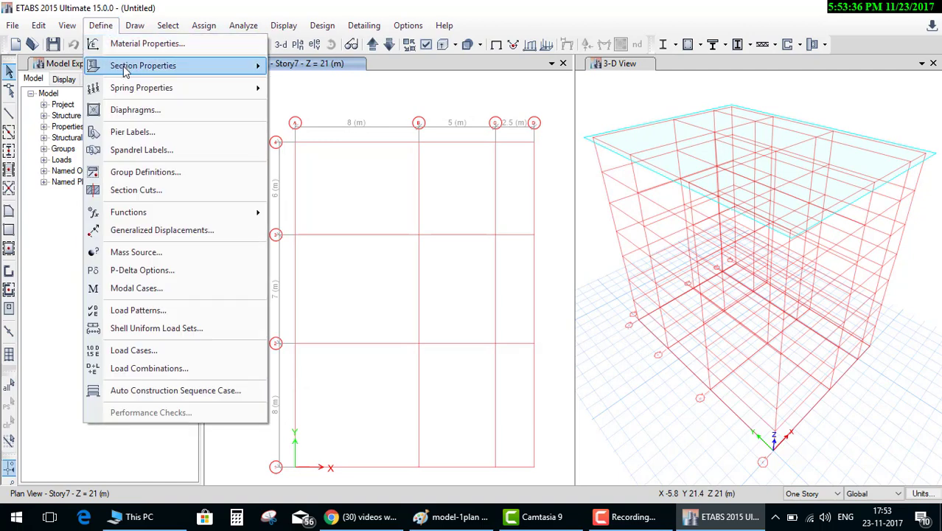
pyautogui.moveTo(143, 65)
pyautogui.click(303, 67)
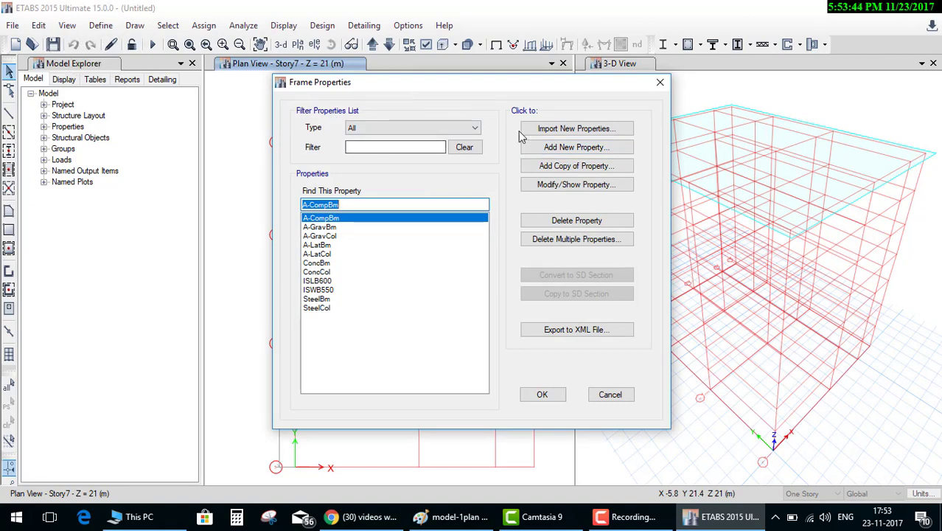
pyautogui.click(559, 149)
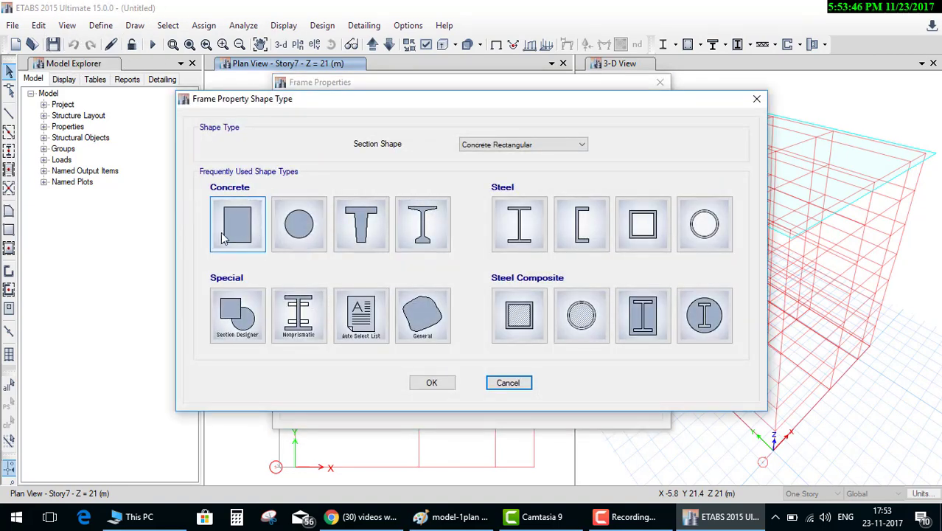
pyautogui.click(502, 381)
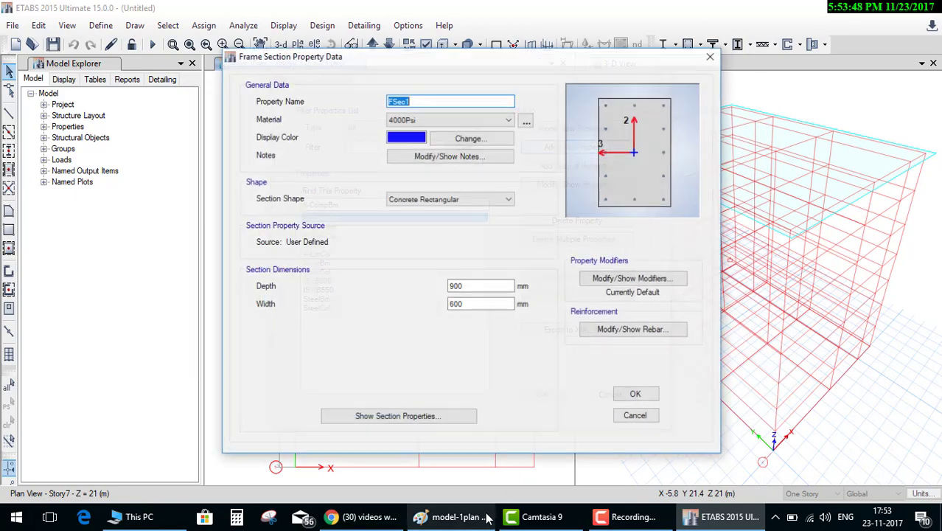
pyautogui.click(481, 519)
pyautogui.click(480, 519)
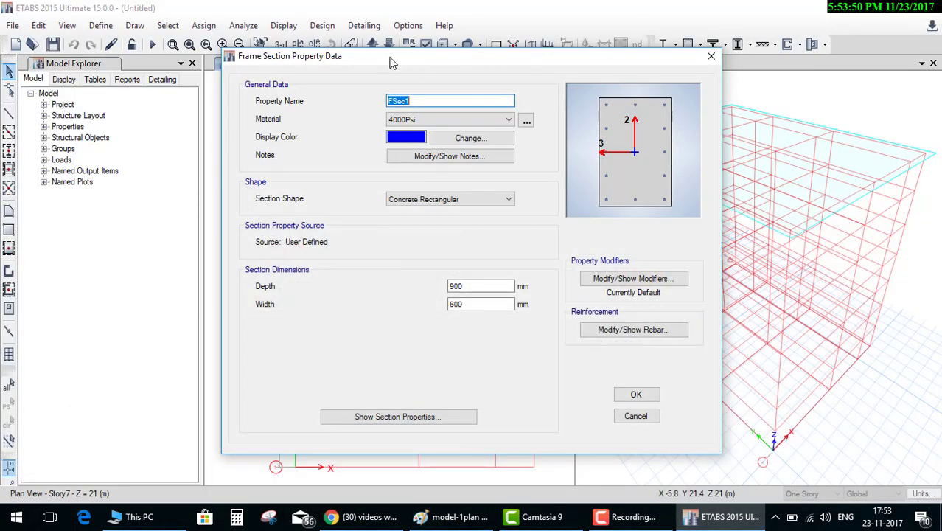
# Name the section beam 300X500, material M25, depth 500 mm, width 300 mm, and accept.
pyautogui.write('b')
pyautogui.write('eam 300X500')
pyautogui.press('Tab')
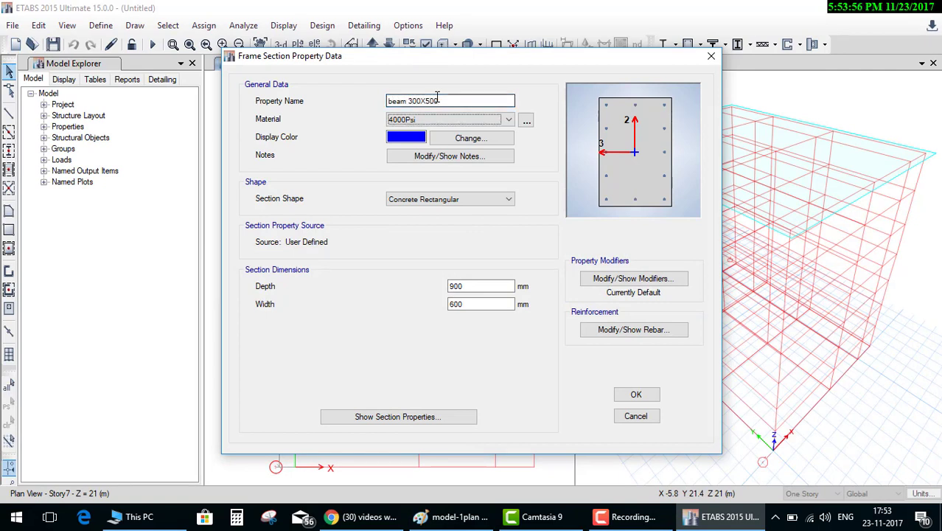
pyautogui.press('m')
pyautogui.press('Tab')
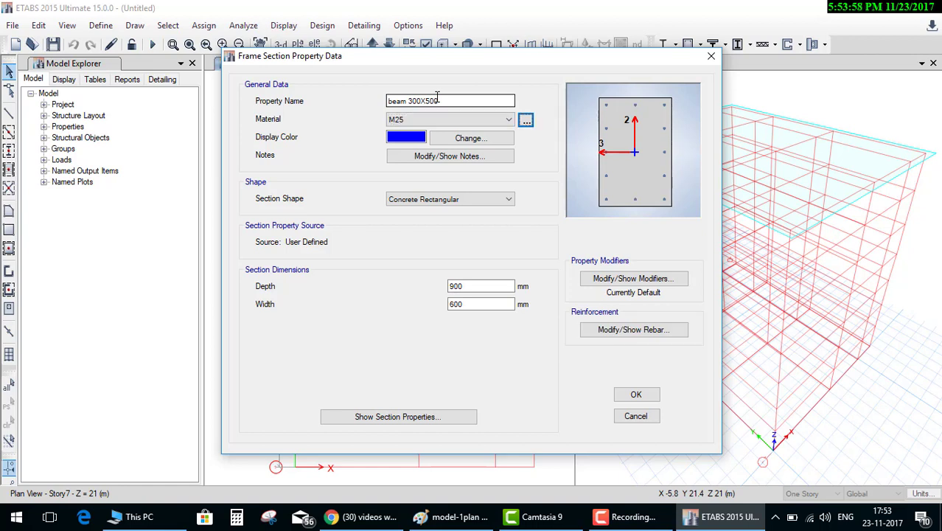
pyautogui.press('Tab')
pyautogui.press('Tab')
pyautogui.press('Tab')
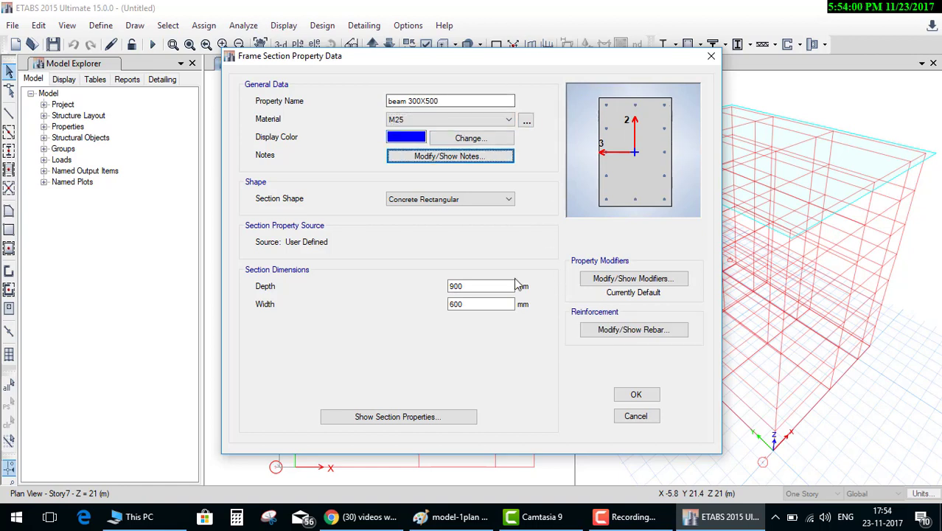
pyautogui.doubleClick(493, 288)
pyautogui.write('350')
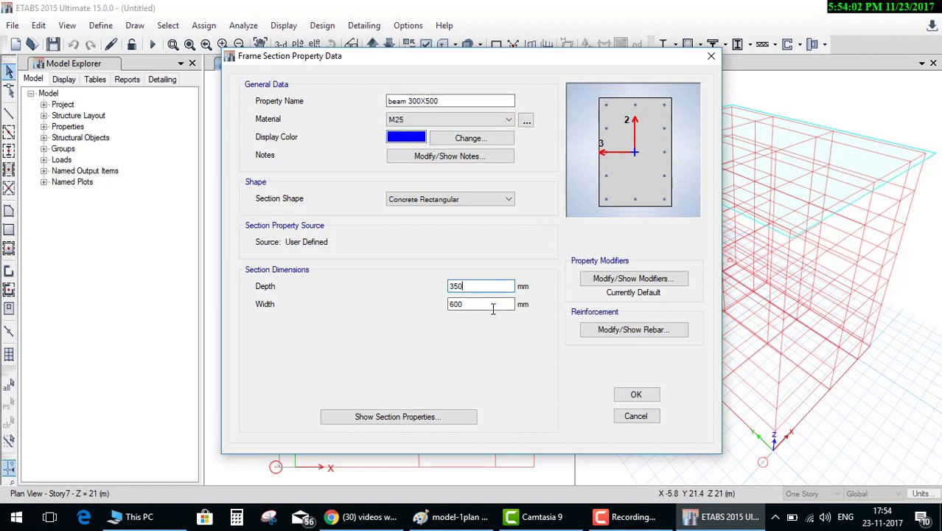
pyautogui.doubleClick(493, 308)
pyautogui.write('3')
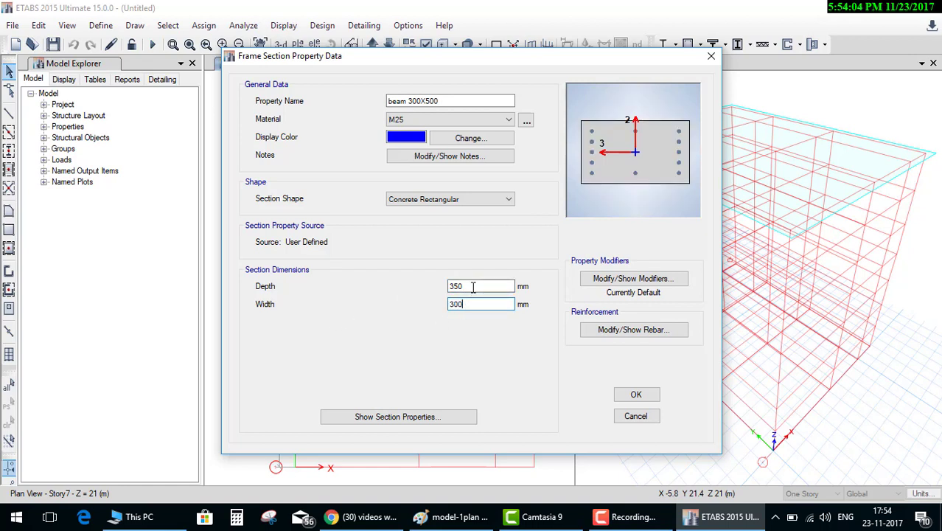
pyautogui.doubleClick(473, 287)
pyautogui.write('50')
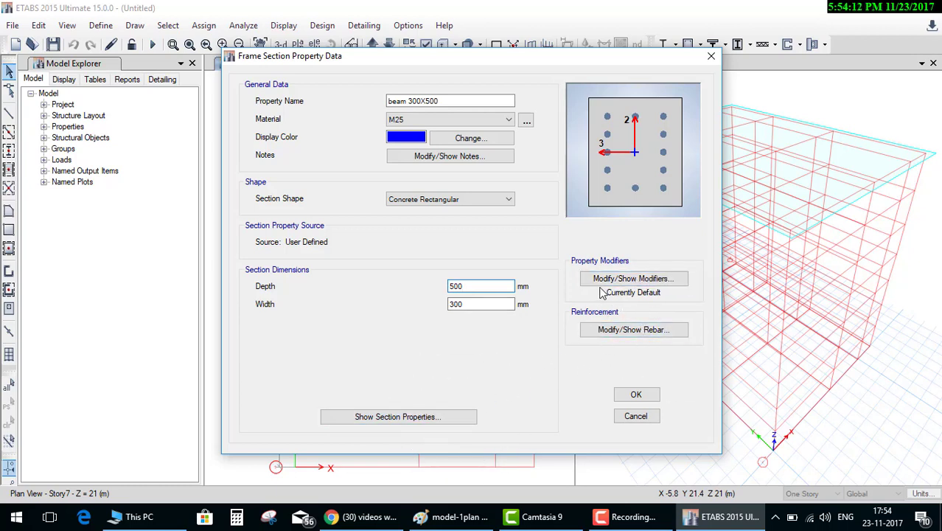
pyautogui.click(638, 396)
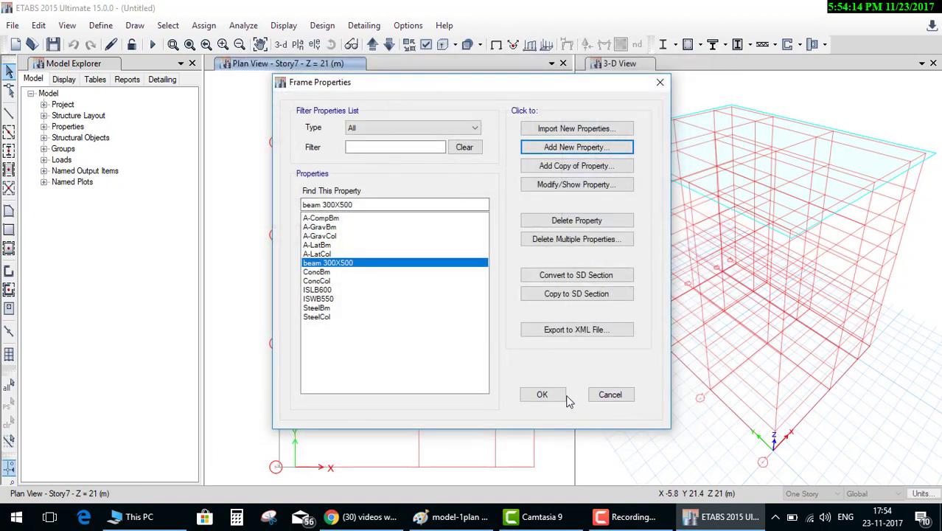
# After checking the plan sketch, start a new concrete rectangular frame section named column 400X400.
pyautogui.click(326, 266)
pyautogui.click(467, 519)
pyautogui.click(467, 518)
pyautogui.click(580, 150)
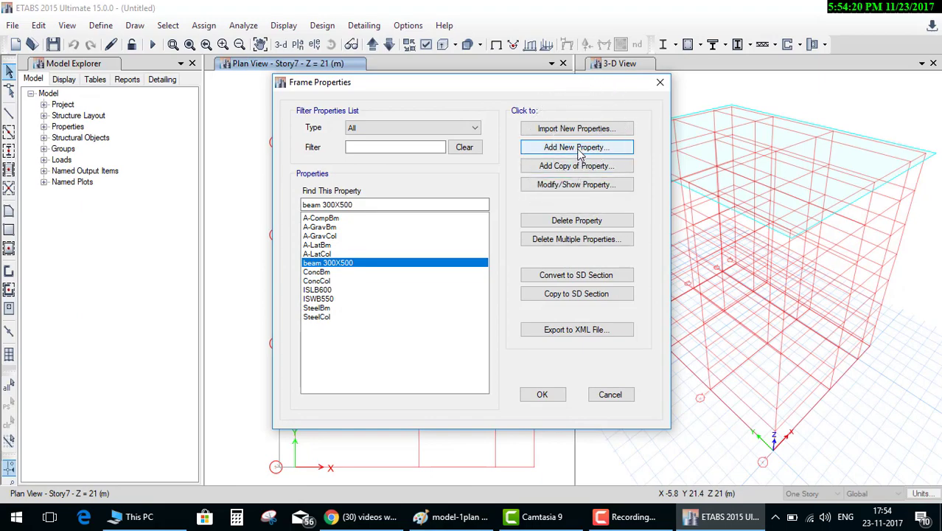
pyautogui.click(258, 240)
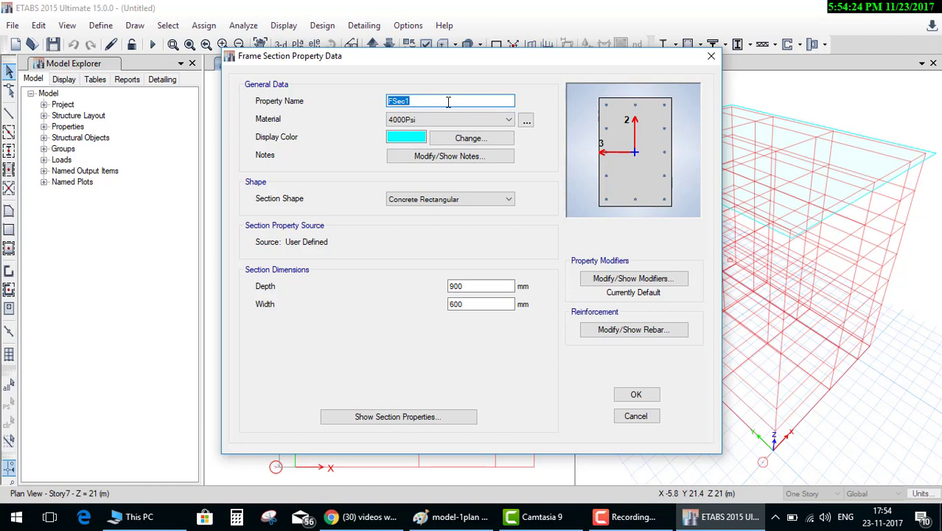
pyautogui.write('column 400X400')
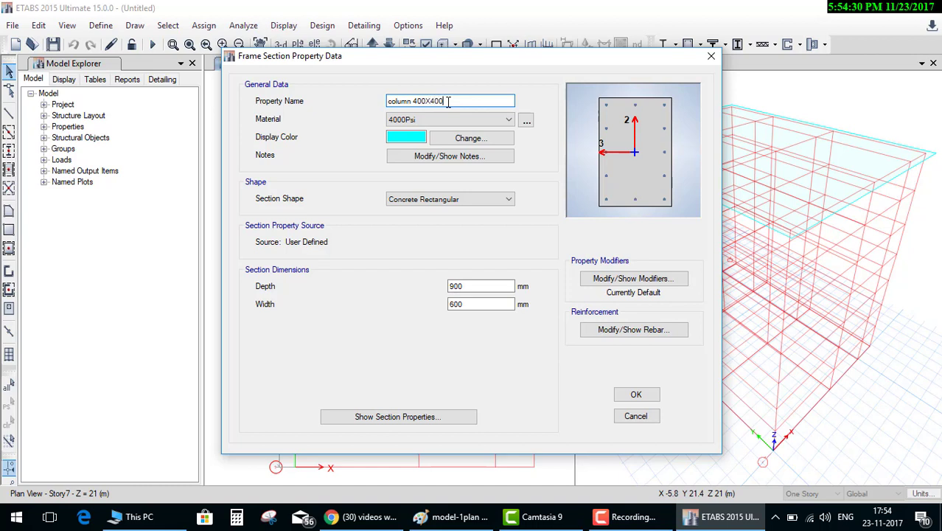
# Give the column M25 material and 400 mm depth, adjust the width, and close the frame properties.
pyautogui.click(472, 118)
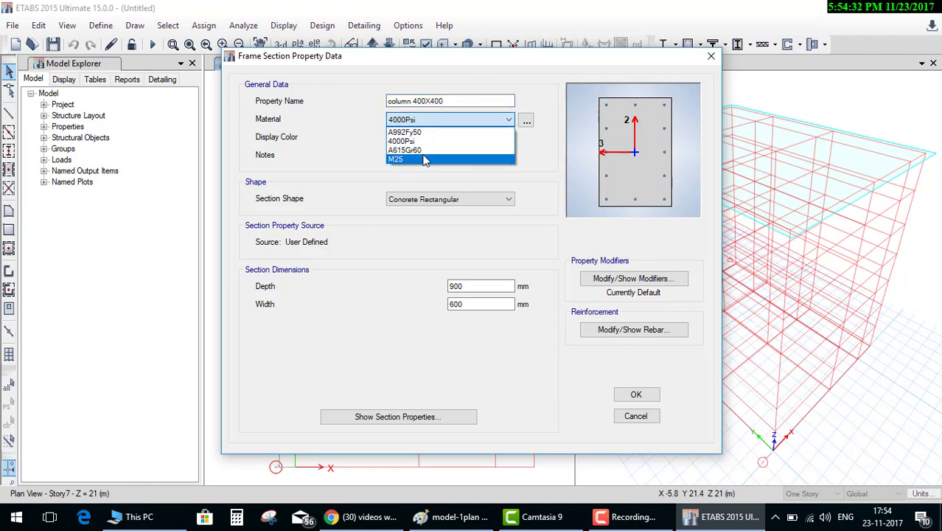
pyautogui.click(425, 161)
pyautogui.doubleClick(476, 286)
pyautogui.write('400')
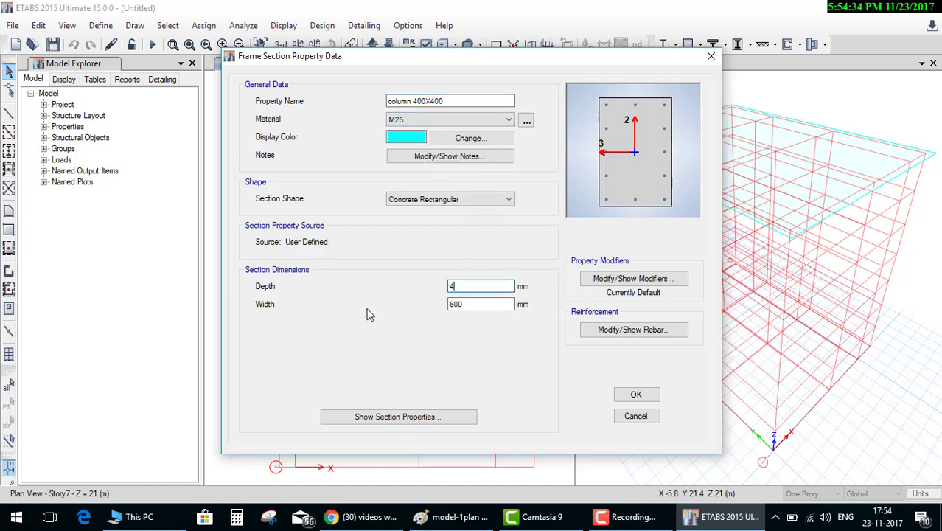
pyautogui.doubleClick(464, 304)
pyautogui.write('40')
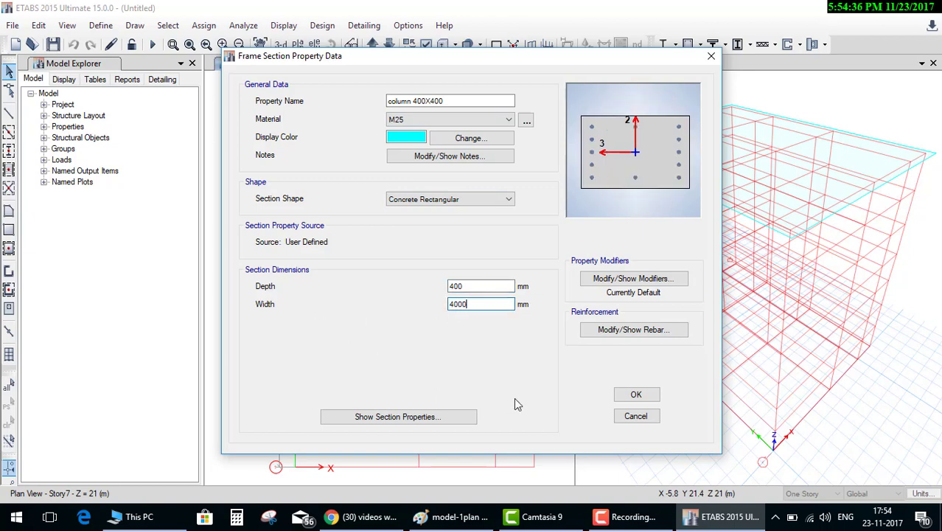
pyautogui.click(649, 395)
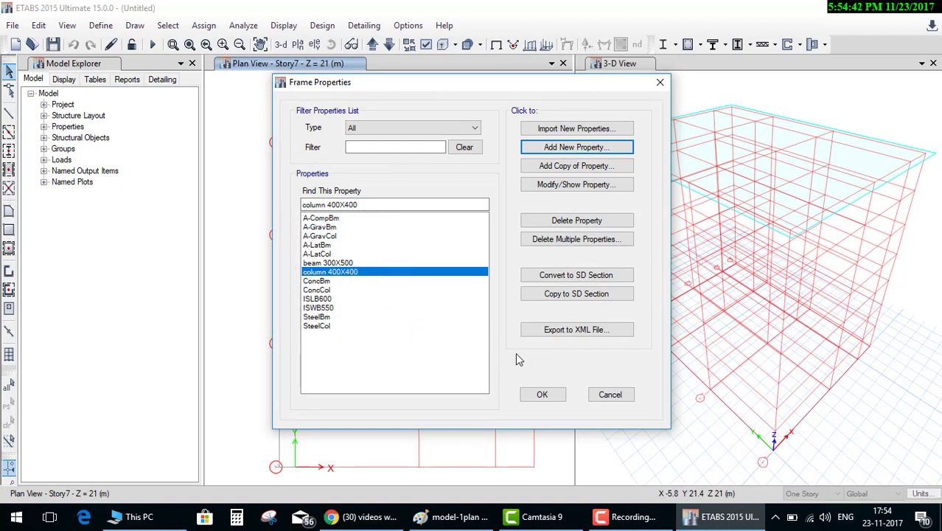
pyautogui.click(542, 394)
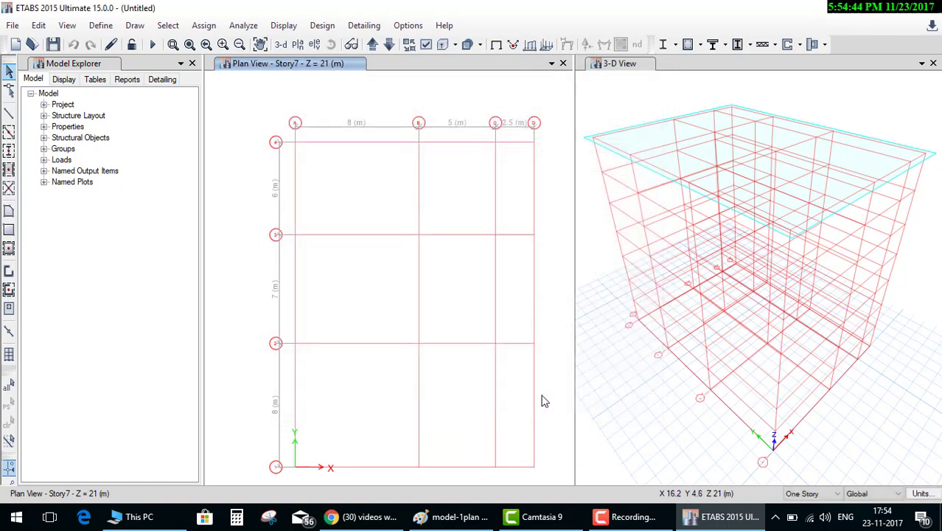
# Start a new slab property in M25 concrete with 200 mm thickness.
pyautogui.click(478, 518)
pyautogui.click(479, 518)
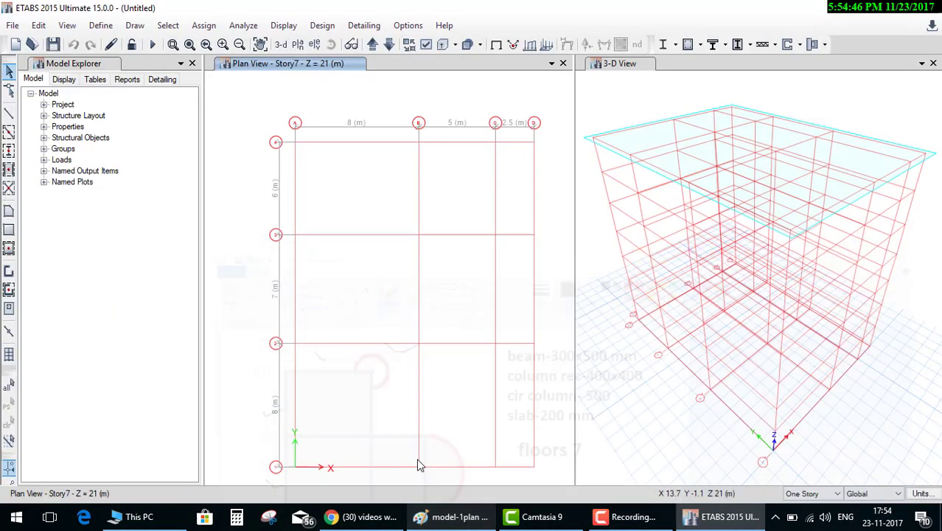
pyautogui.click(111, 26)
pyautogui.moveTo(143, 65)
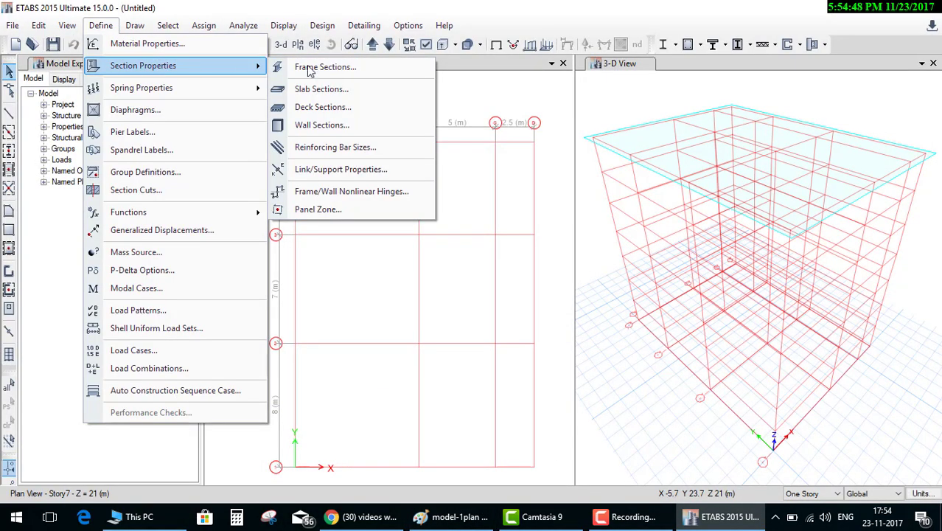
pyautogui.click(319, 89)
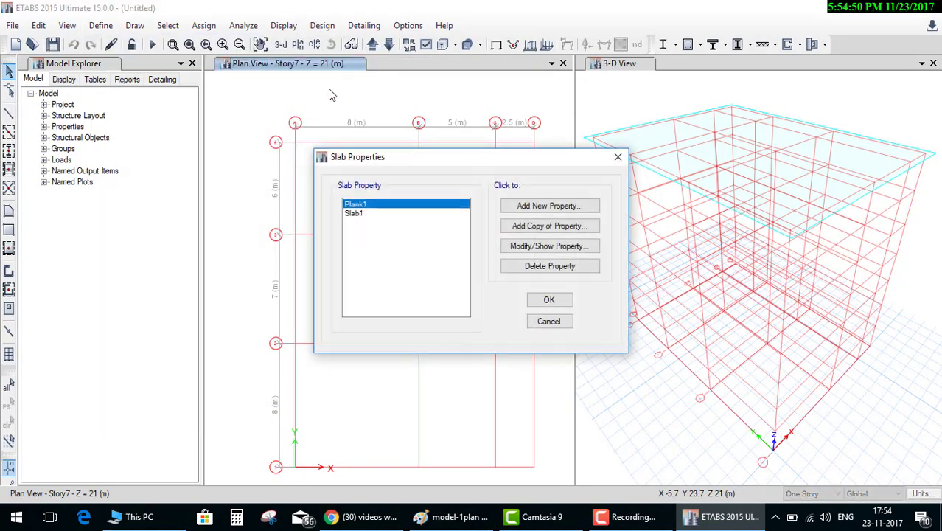
pyautogui.click(560, 207)
pyautogui.write('Slab200')
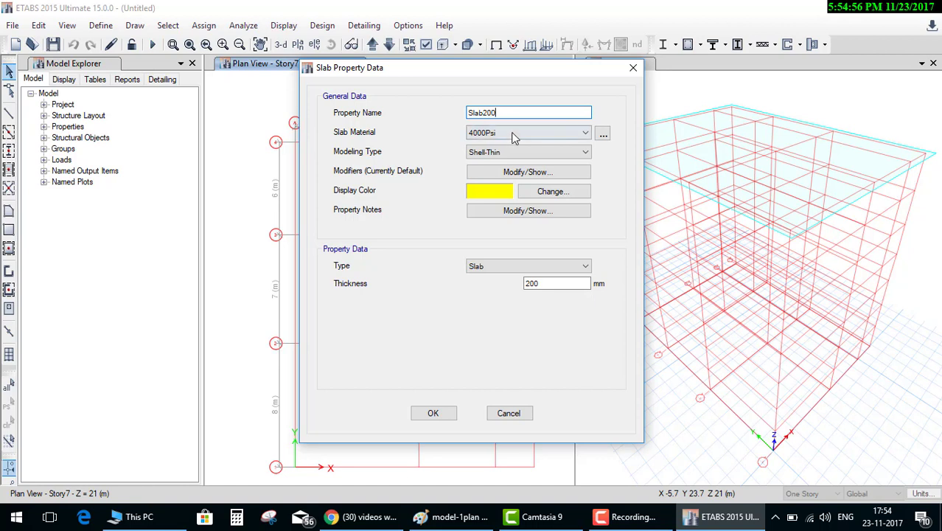
pyautogui.click(514, 138)
pyautogui.click(499, 177)
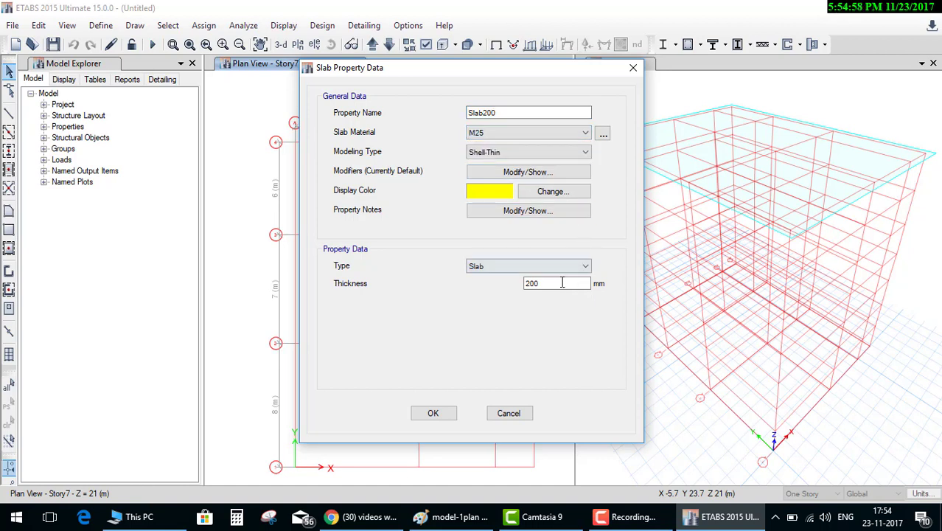
pyautogui.doubleClick(562, 282)
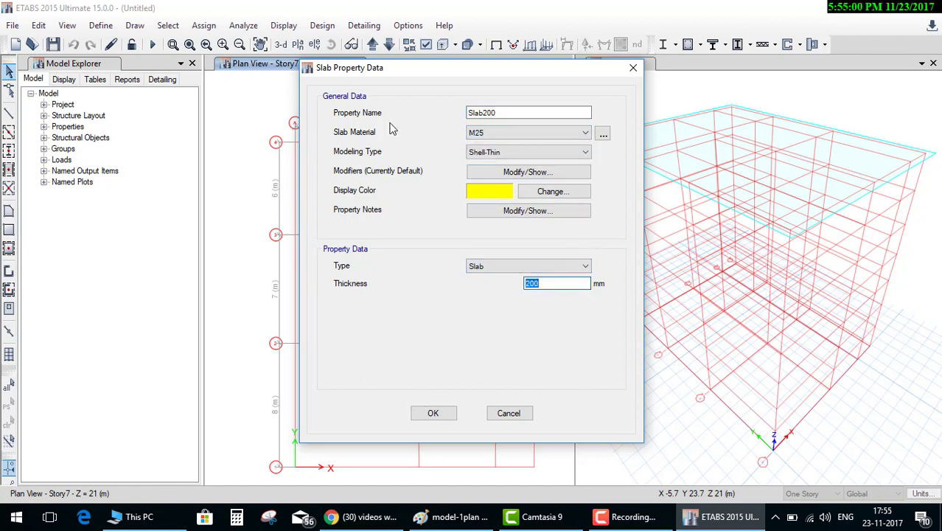
# Settle the Slab200 modelling type on Membrane after trying Shell-Thick and Shell-Thin.
pyautogui.click(508, 152)
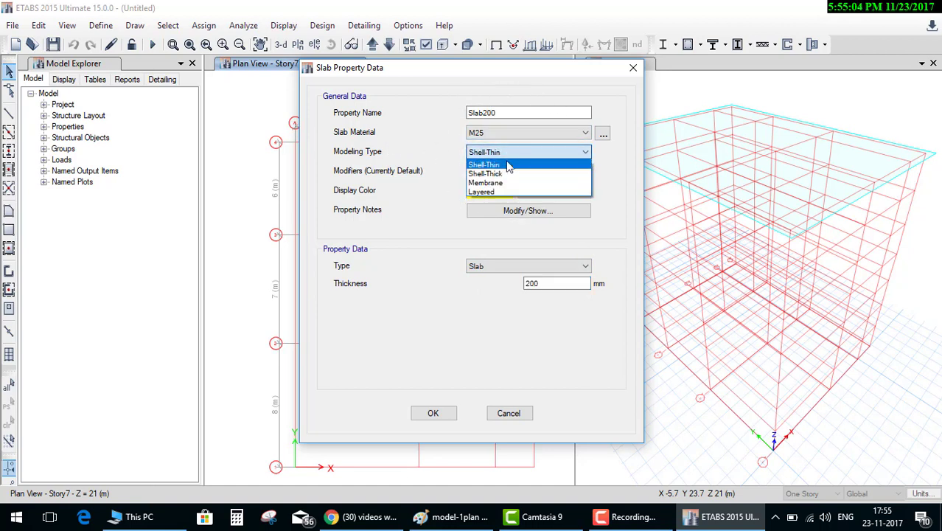
pyautogui.click(507, 165)
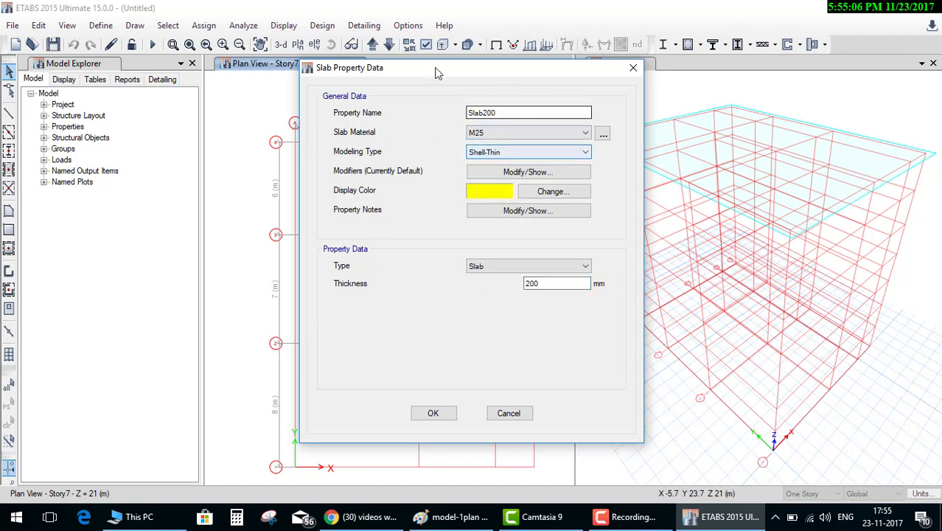
pyautogui.click(507, 152)
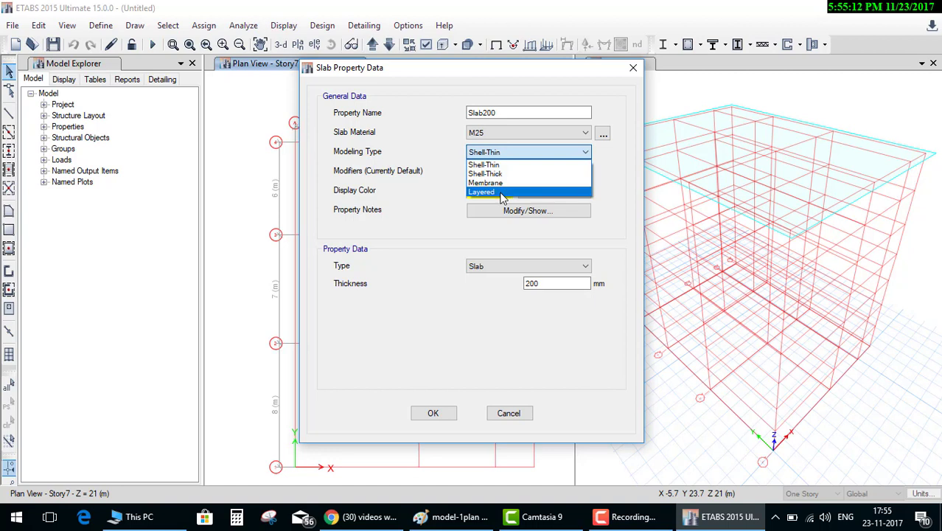
pyautogui.click(428, 143)
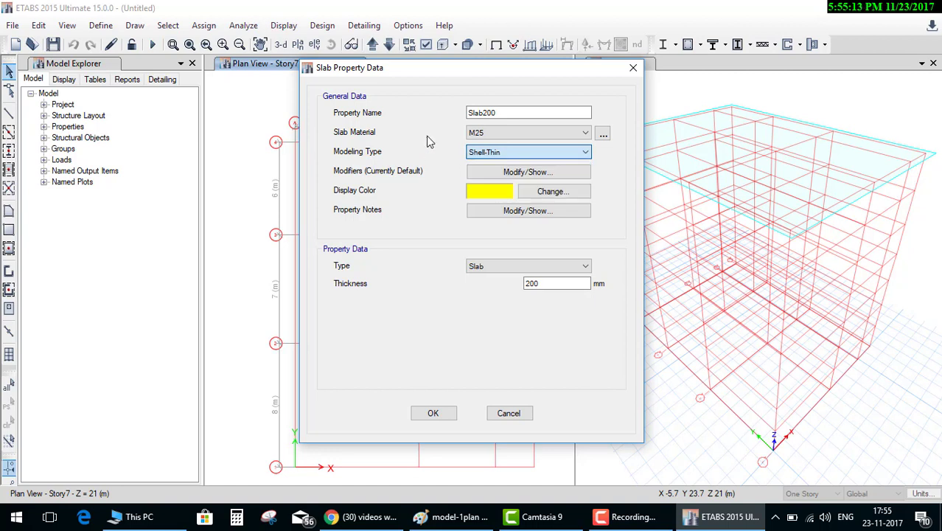
pyautogui.click(496, 155)
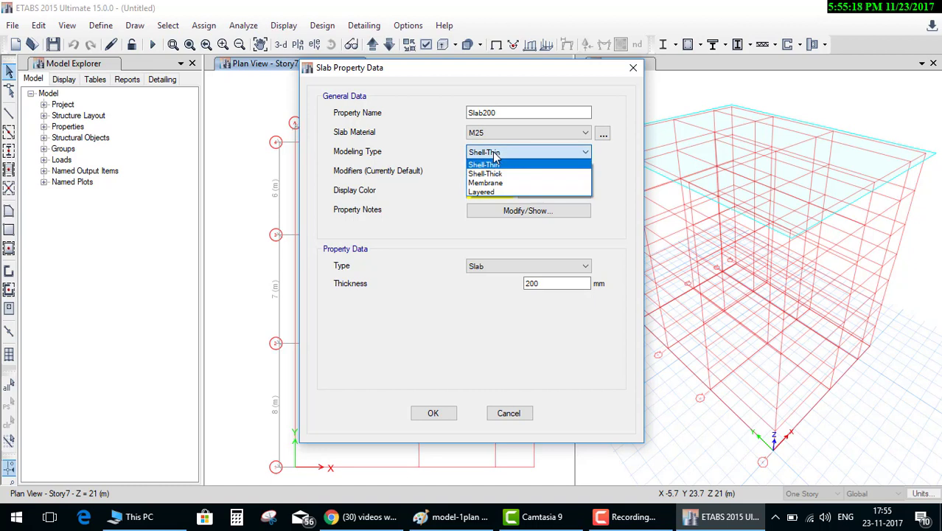
pyautogui.click(497, 173)
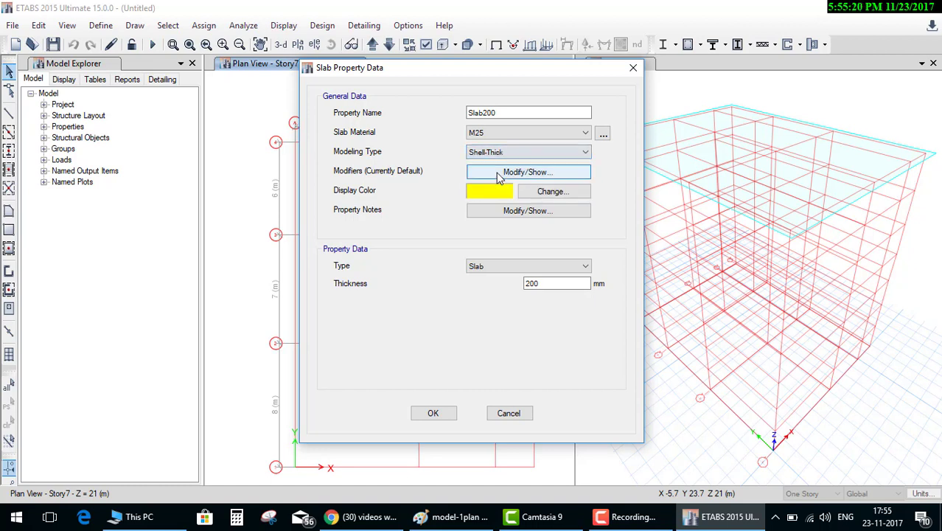
pyautogui.click(504, 153)
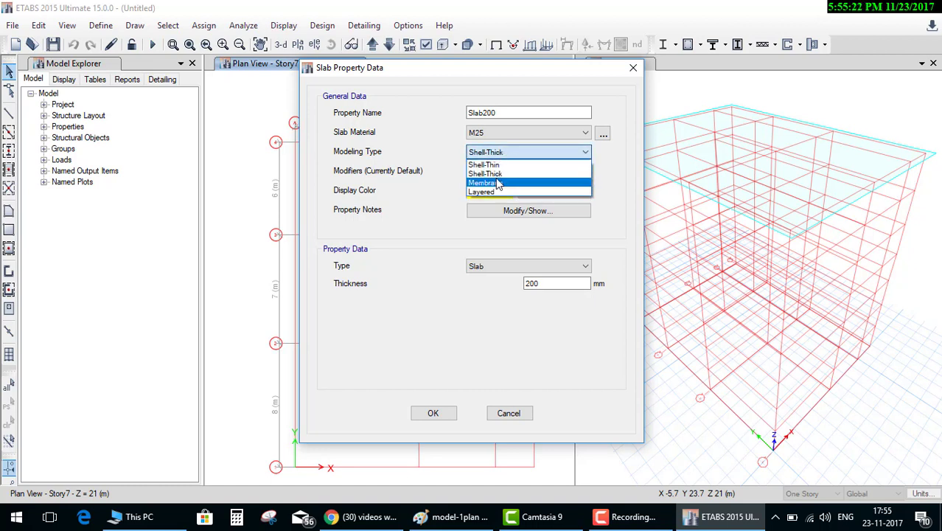
pyautogui.click(495, 182)
pyautogui.click(502, 154)
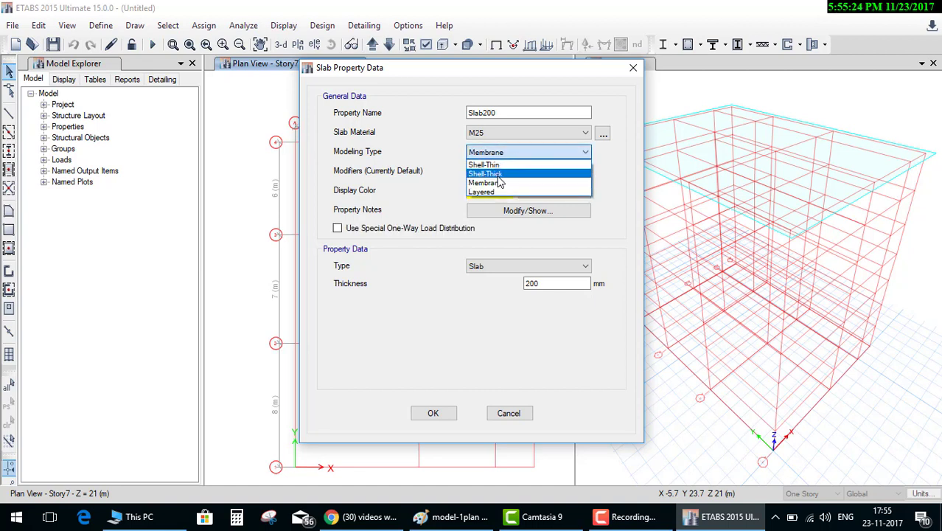
pyautogui.click(502, 183)
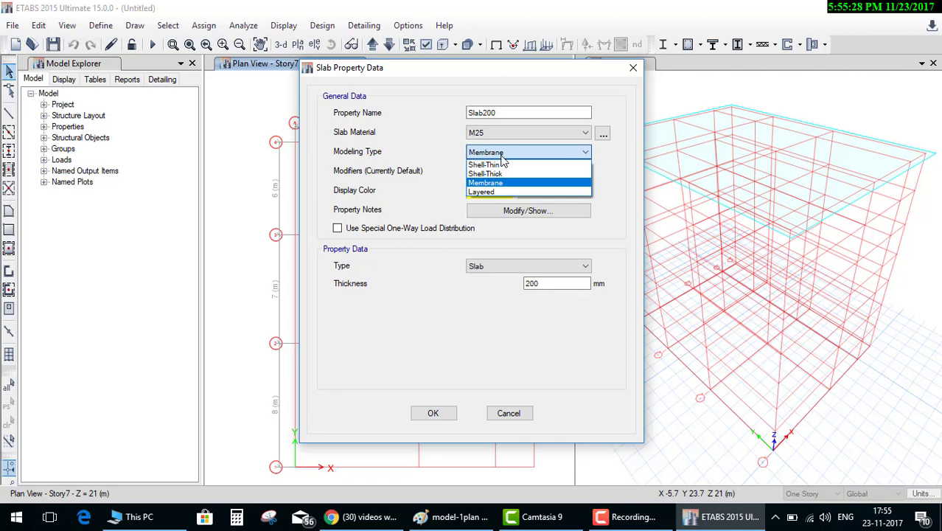
pyautogui.click(499, 183)
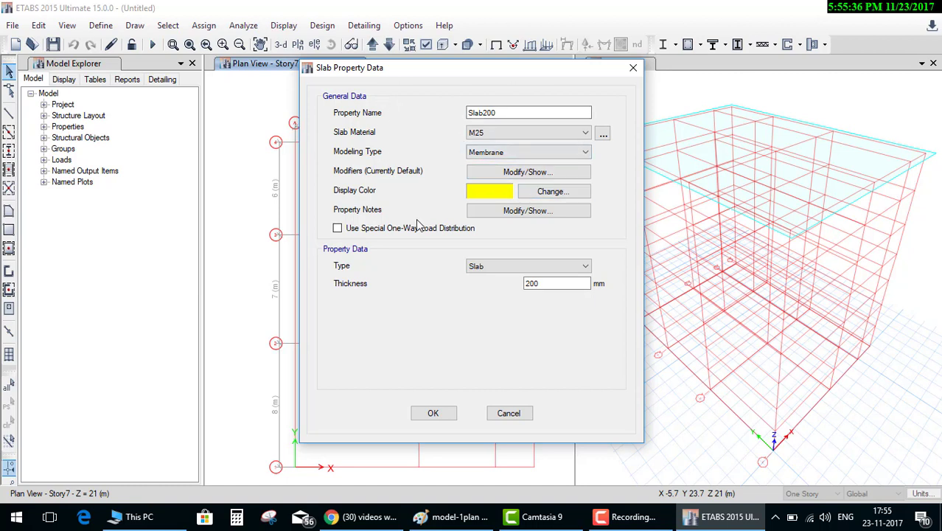
pyautogui.click(507, 152)
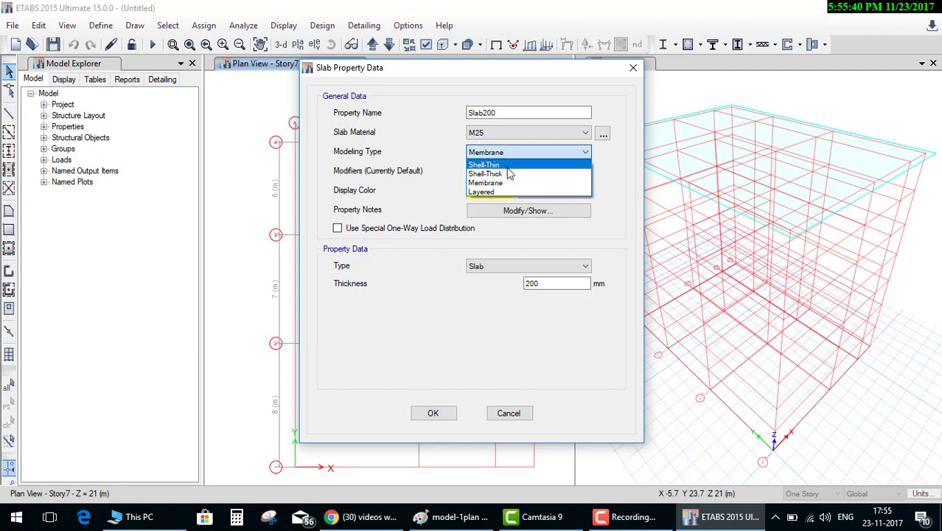
pyautogui.click(507, 165)
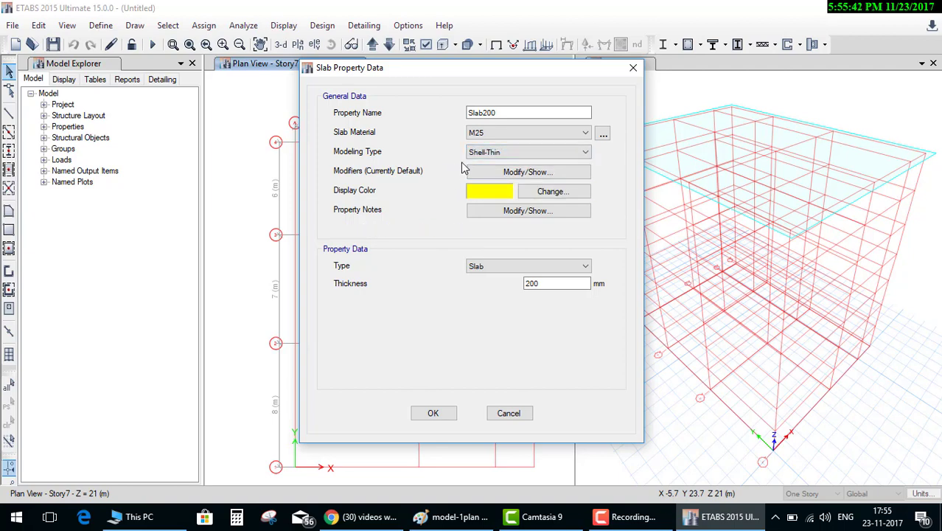
pyautogui.click(491, 153)
pyautogui.click(497, 182)
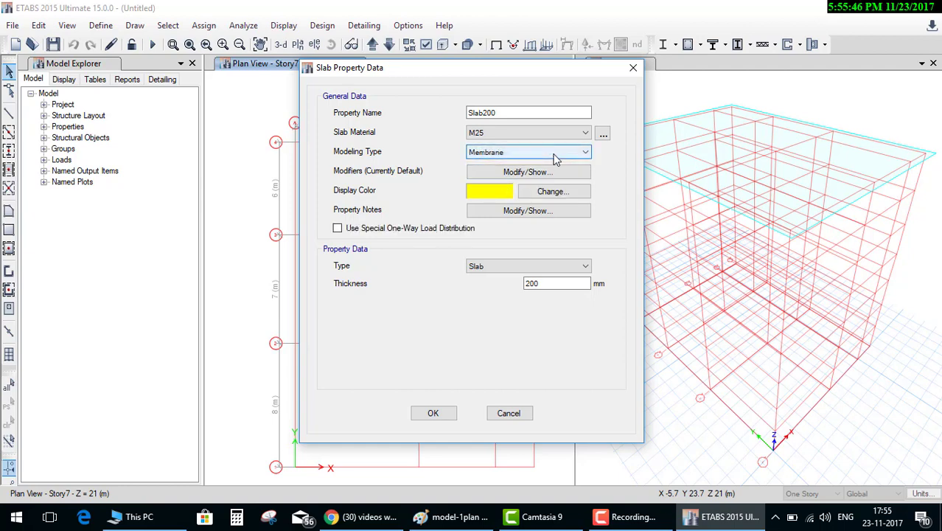
pyautogui.click(433, 413)
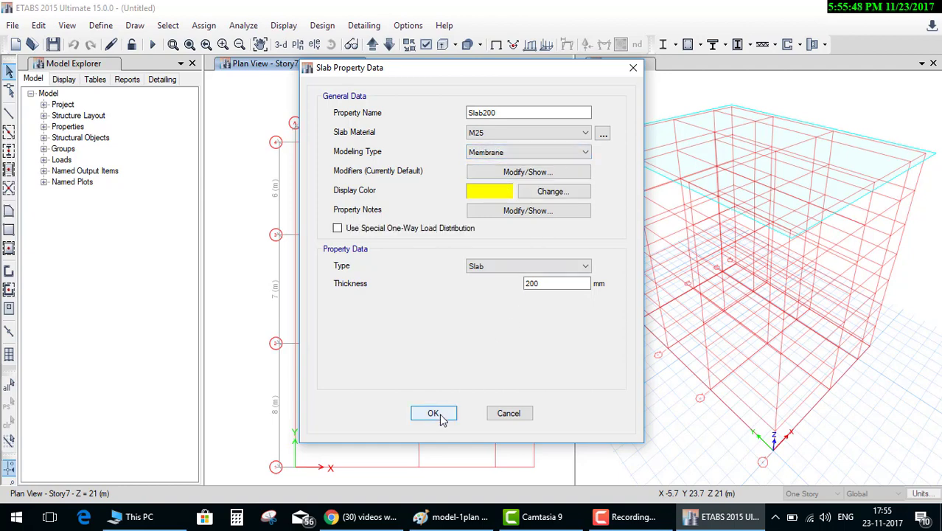
# Confirm the Slab200 section and make new drawing apply to all stories.
pyautogui.click(446, 417)
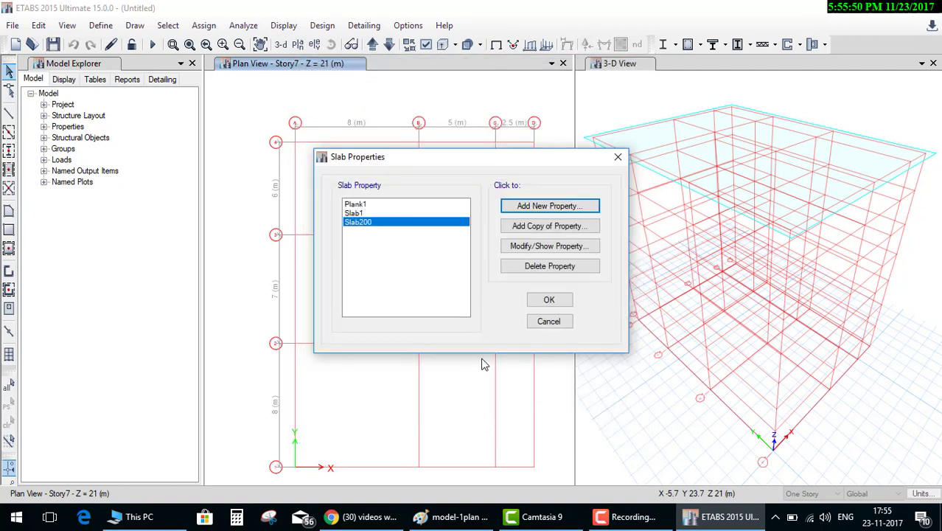
pyautogui.click(548, 300)
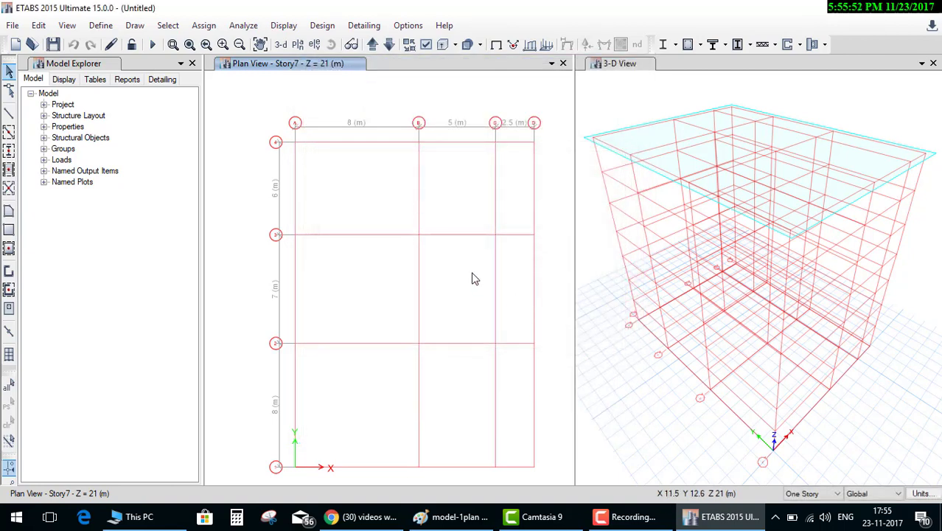
pyautogui.click(800, 493)
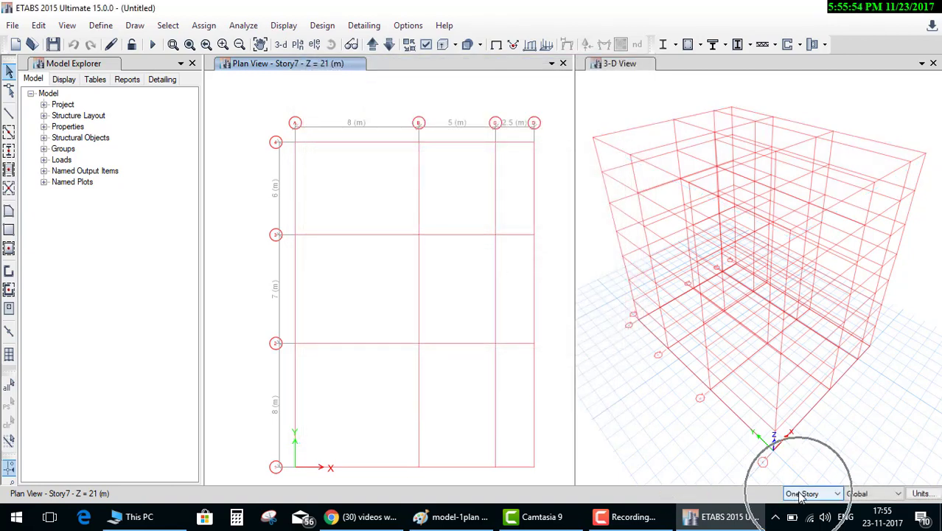
pyautogui.click(808, 515)
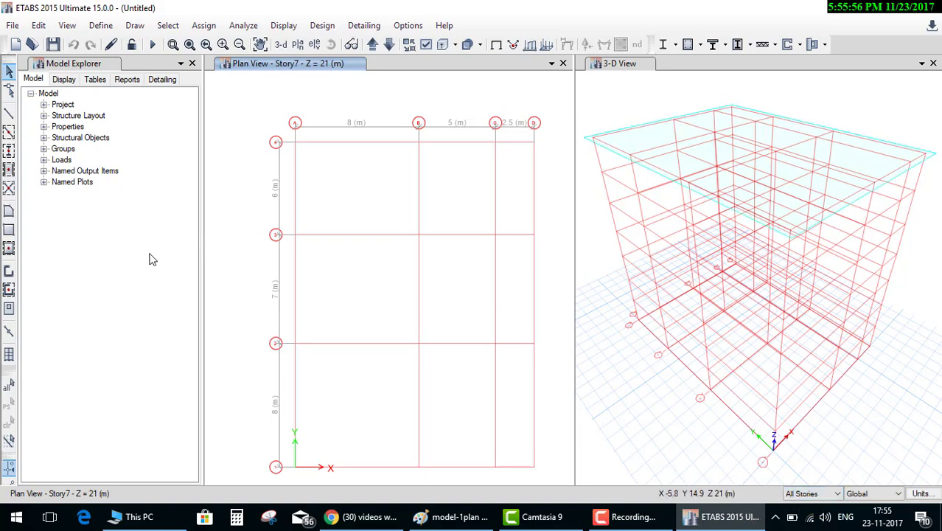
# Draw beams around bays A–B rows 4–3, A–B rows 3–2 and B–C rows 3–2.
pyautogui.click(9, 131)
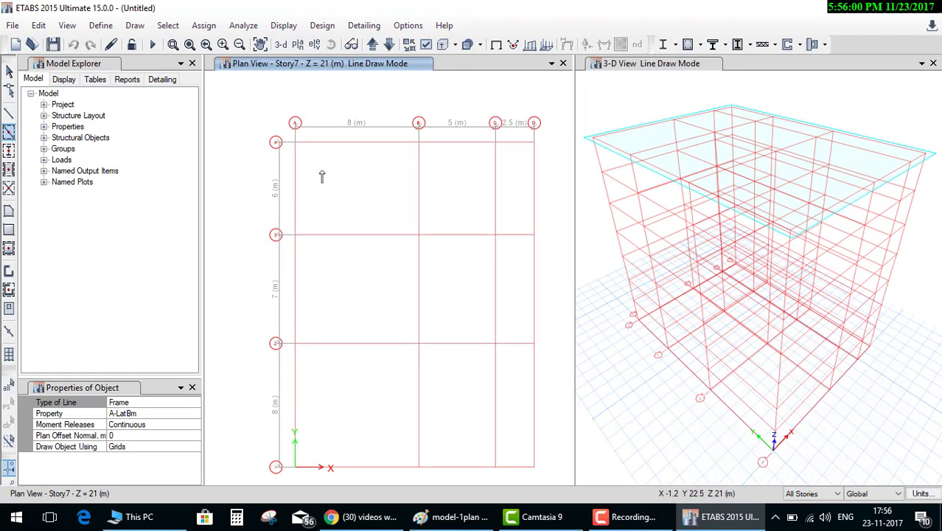
pyautogui.moveTo(275, 115); pyautogui.dragTo(432, 243)
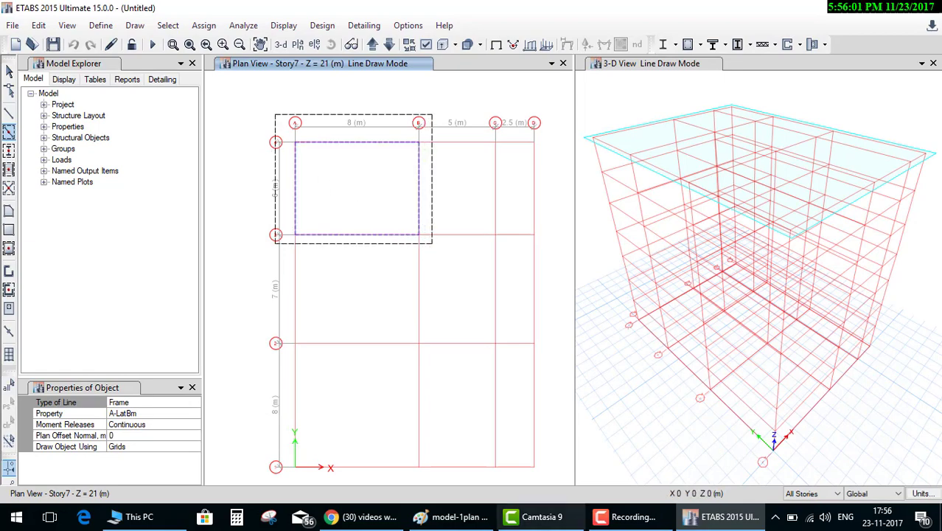
pyautogui.click(476, 527)
pyautogui.click(473, 528)
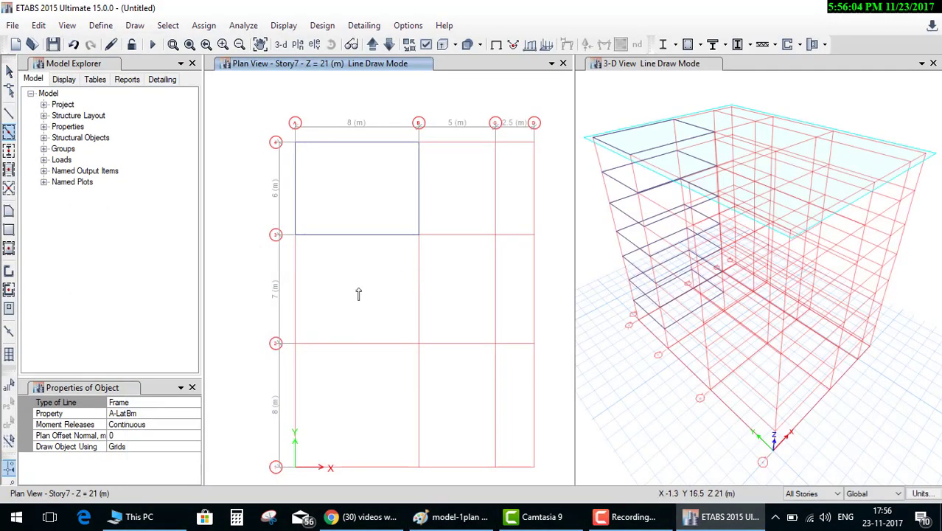
pyautogui.moveTo(274, 213); pyautogui.dragTo(453, 374)
pyautogui.click(431, 516)
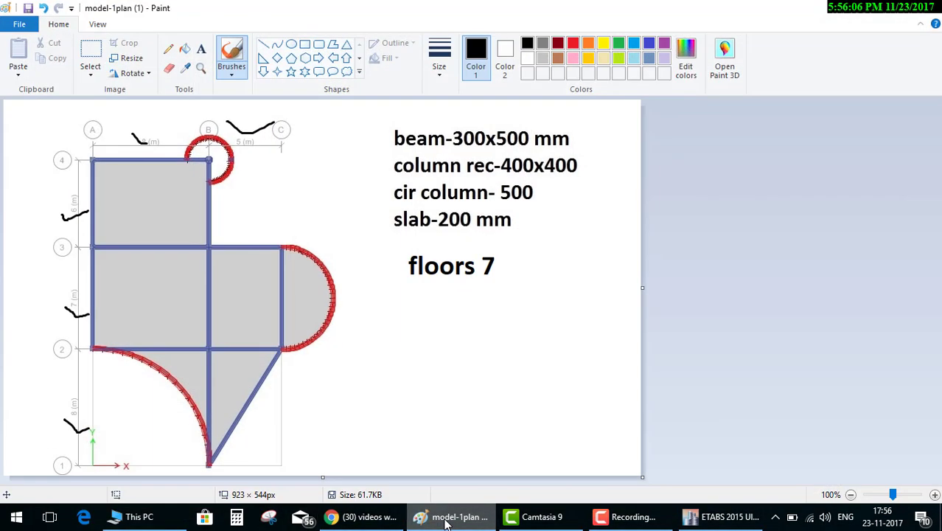
pyautogui.click(432, 516)
pyautogui.moveTo(399, 218); pyautogui.dragTo(502, 358)
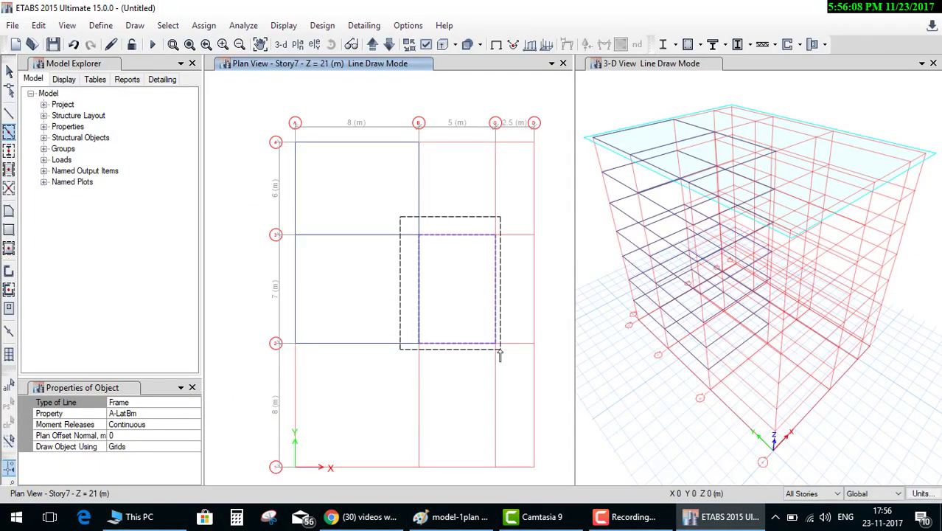
# Add further beams below grid row 2 following the reference plan sketch.
pyautogui.click(458, 517)
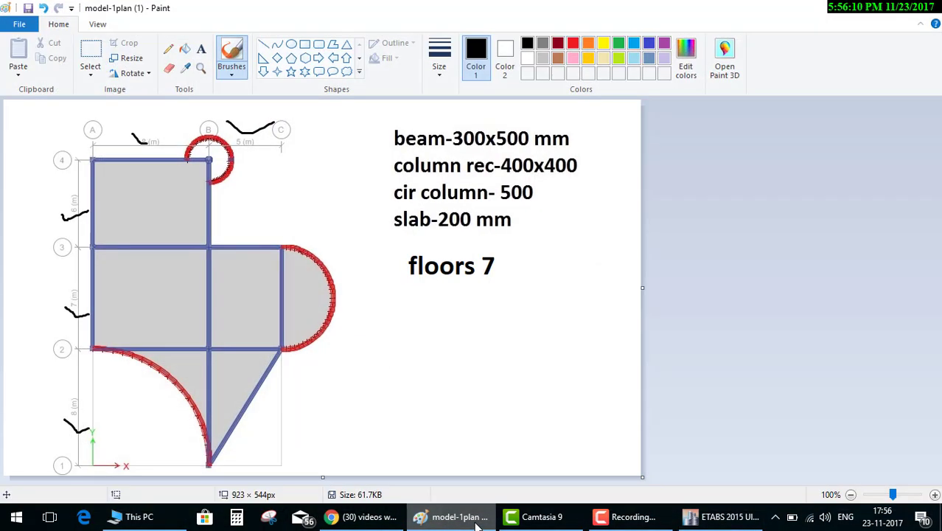
pyautogui.click(477, 524)
pyautogui.moveTo(395, 304); pyautogui.dragTo(435, 472)
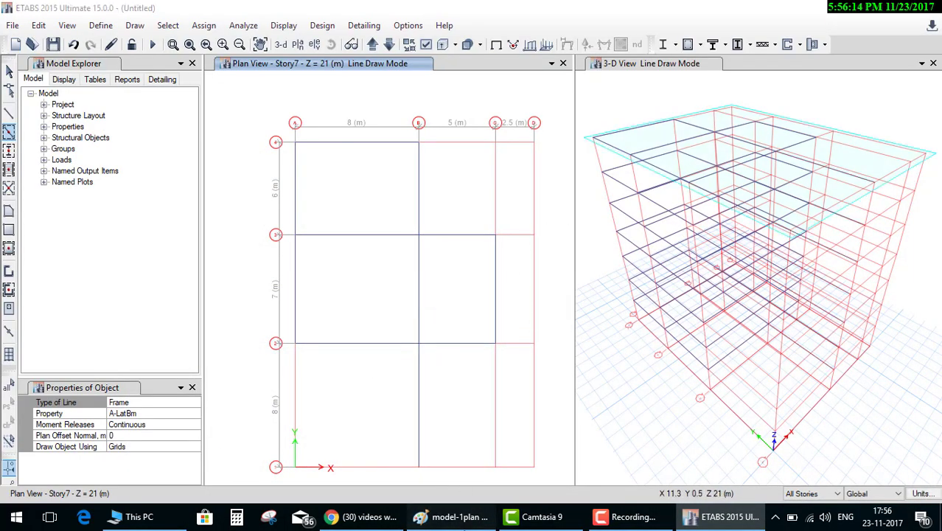
pyautogui.click(457, 517)
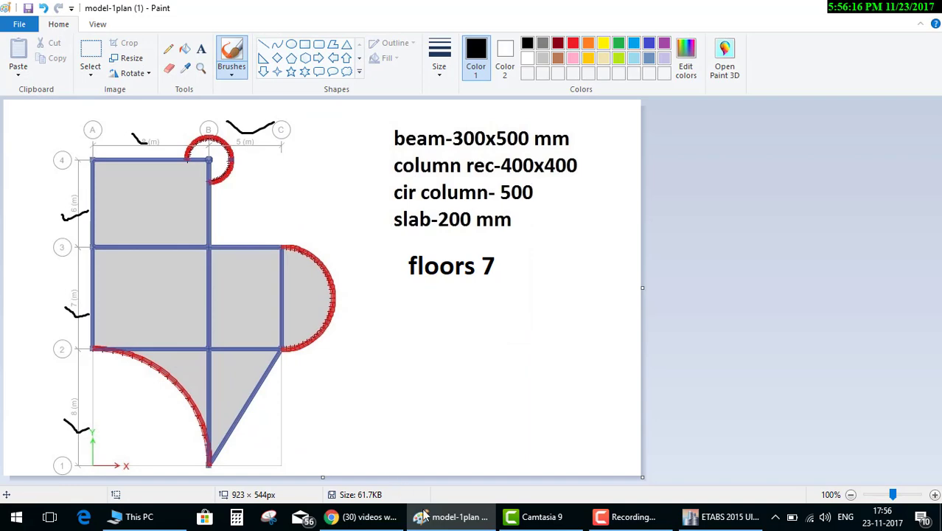
pyautogui.click(457, 517)
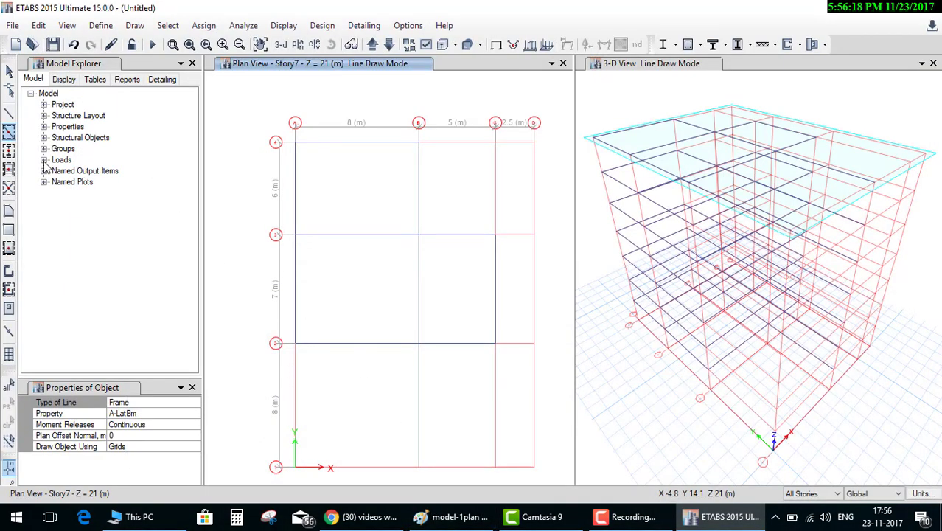
pyautogui.click(9, 150)
pyautogui.click(457, 517)
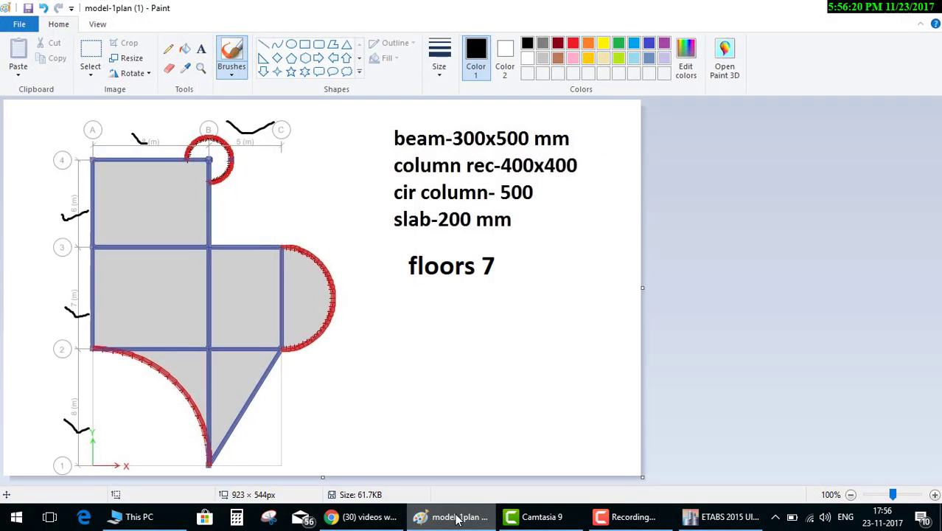
pyautogui.click(457, 516)
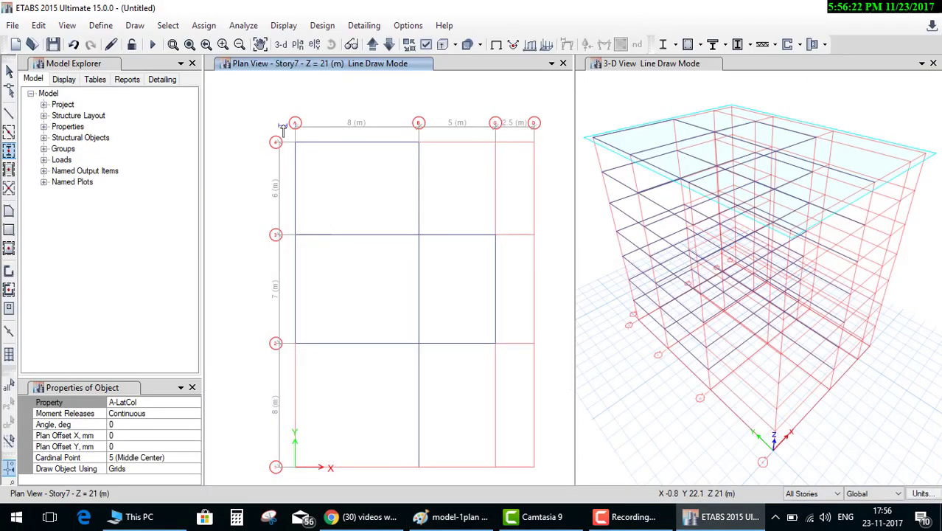
# Choose the column 400X400 section and place columns at A4, B4, A3 and B3.
pyautogui.click(171, 404)
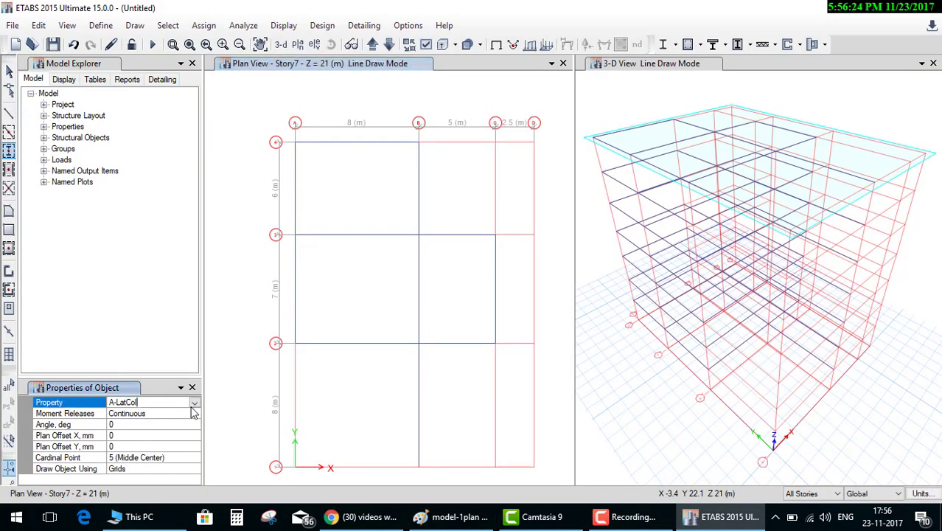
pyautogui.click(194, 403)
pyautogui.click(194, 471)
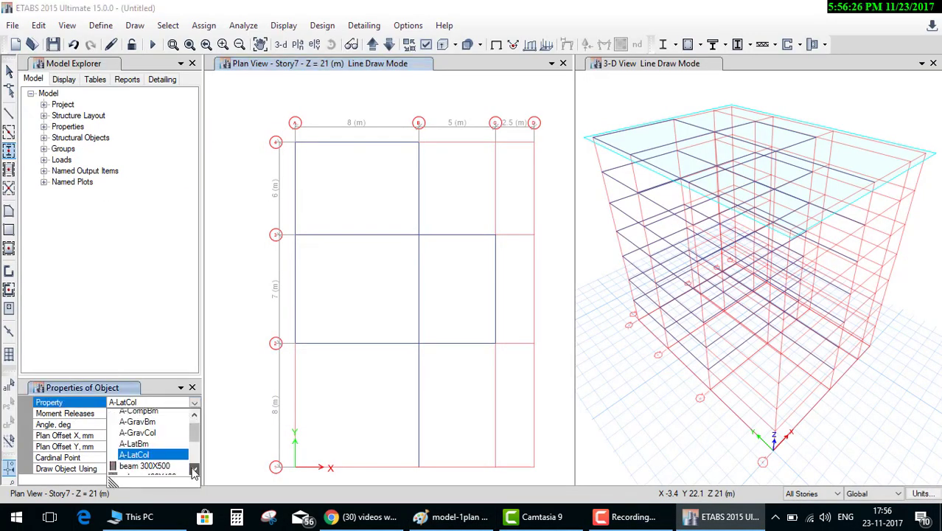
pyautogui.click(193, 470)
pyautogui.click(181, 471)
pyautogui.click(296, 142)
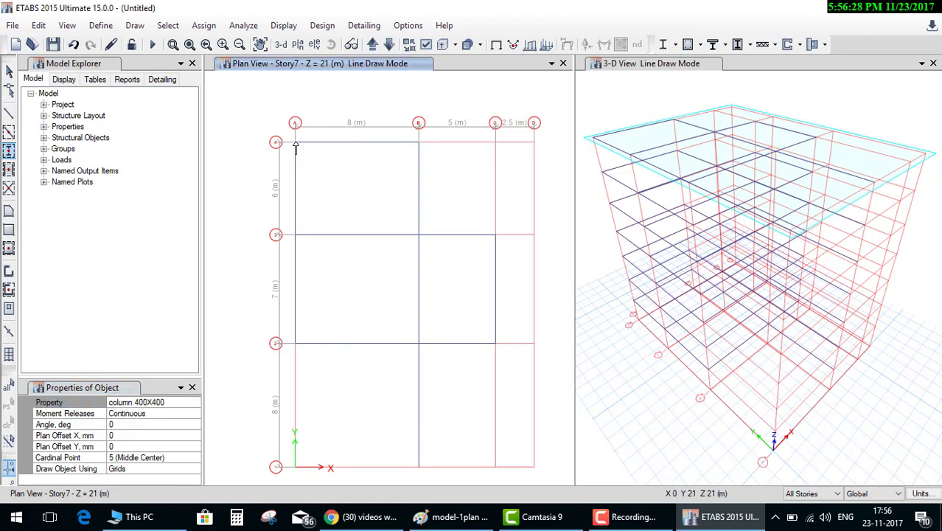
pyautogui.click(418, 142)
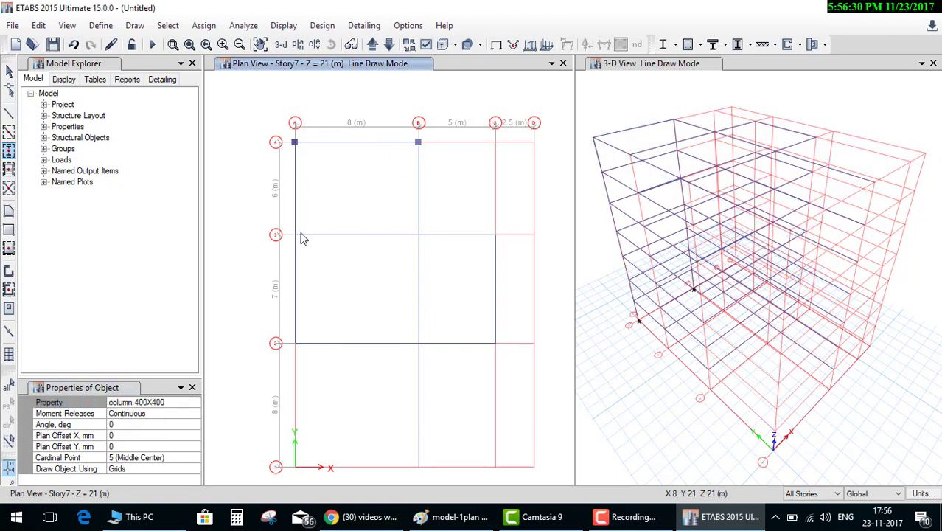
pyautogui.click(297, 235)
pyautogui.click(418, 235)
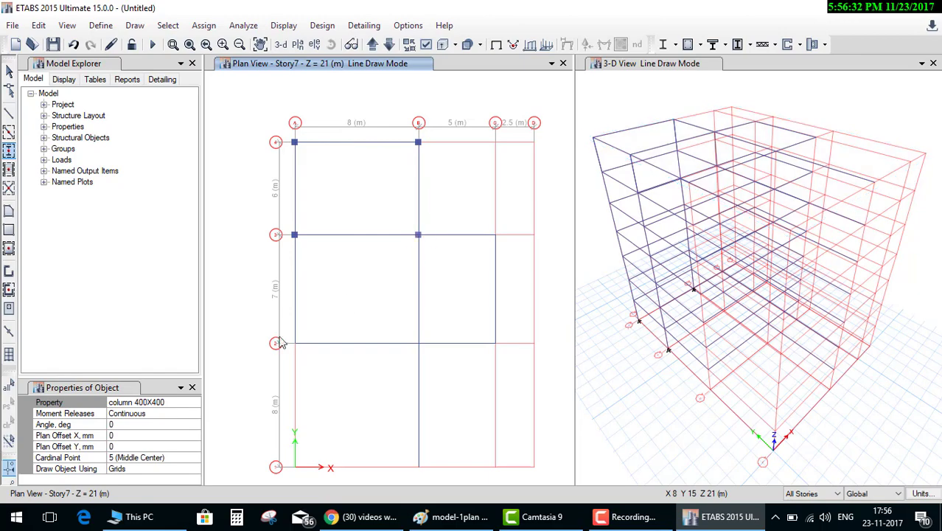
# Place the remaining 400X400 columns at A2, B2, C2, C3 and B1.
pyautogui.click(295, 343)
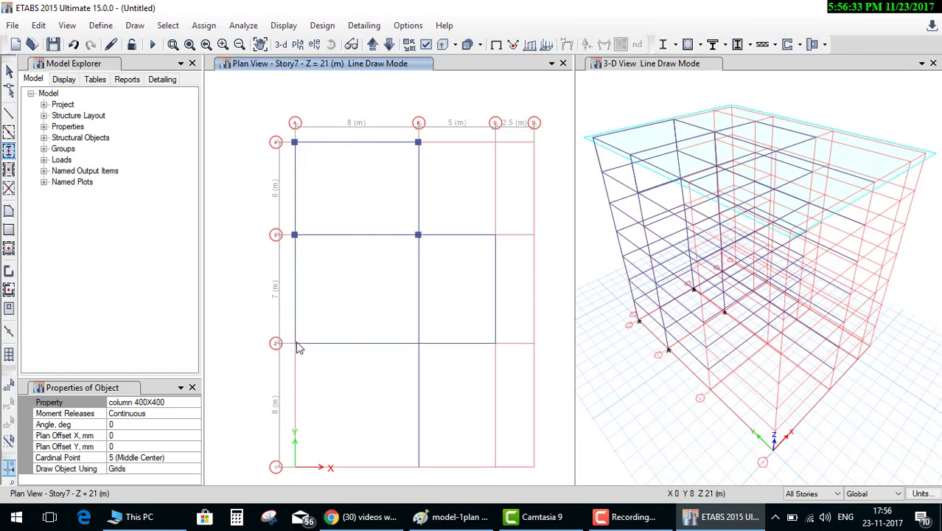
pyautogui.click(419, 343)
pyautogui.click(457, 517)
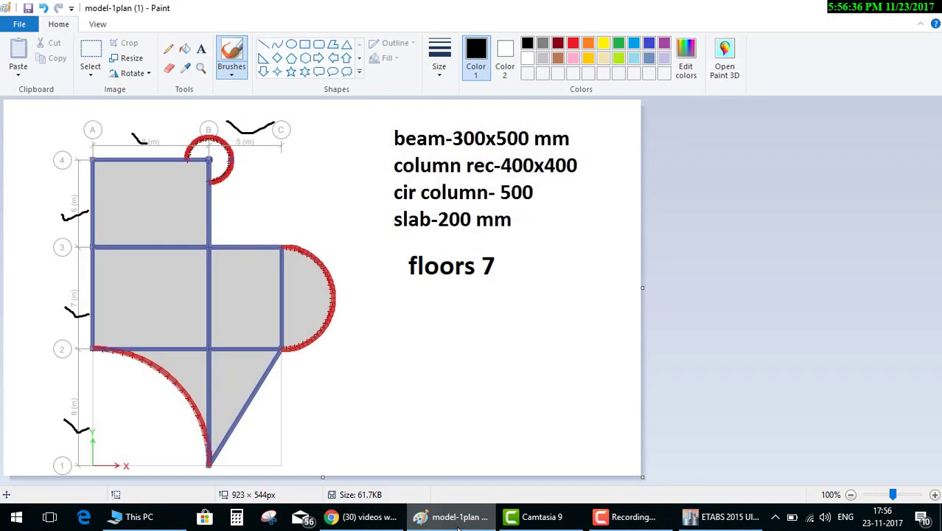
pyautogui.click(458, 517)
pyautogui.click(495, 342)
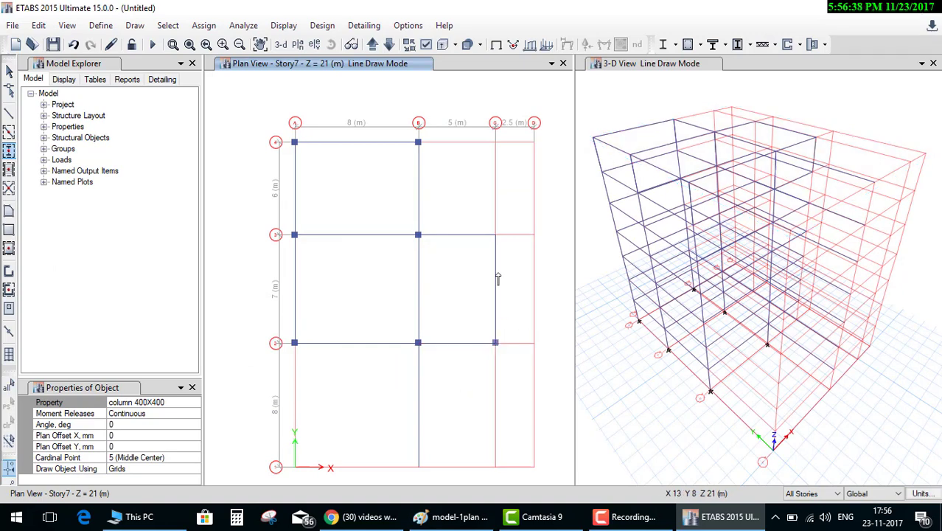
pyautogui.click(495, 234)
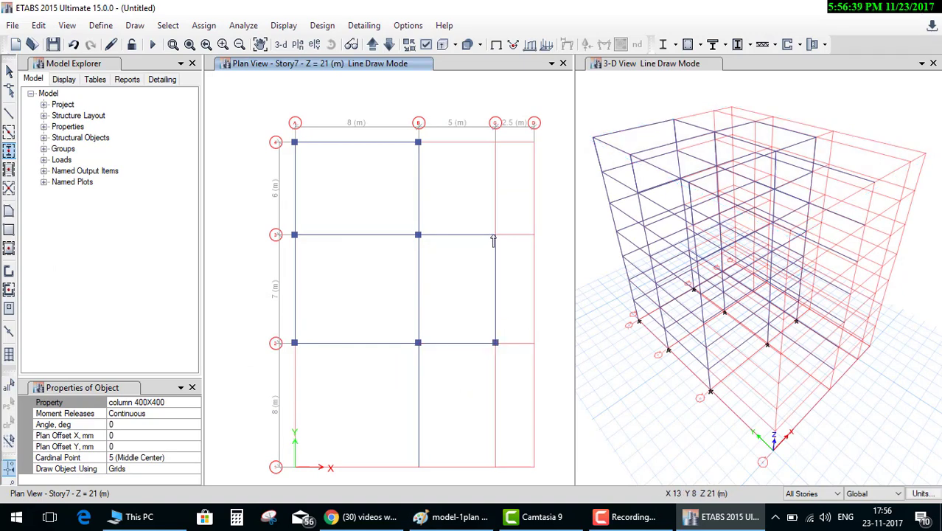
pyautogui.click(422, 472)
pyautogui.press('Escape')
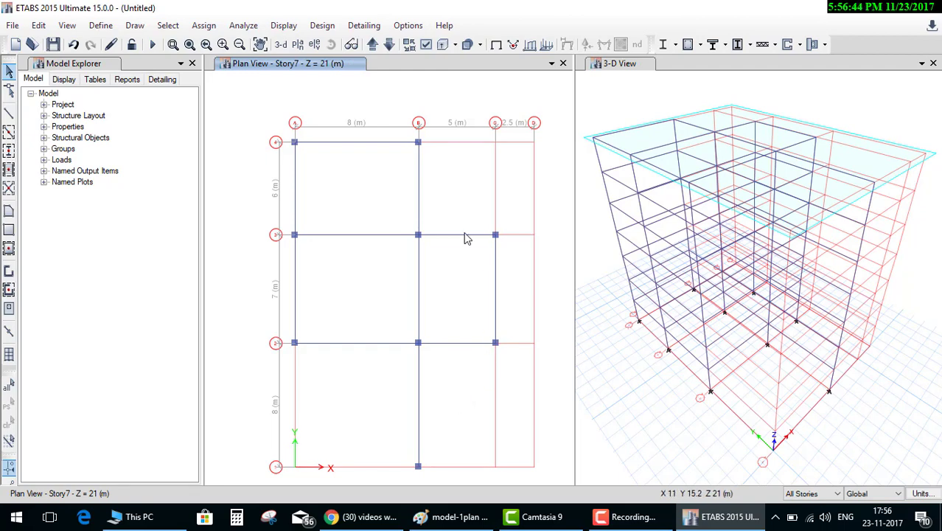
# Inspect beam B6 on Story7, finding it carries the default ISLB600 section.
pyautogui.click(465, 520)
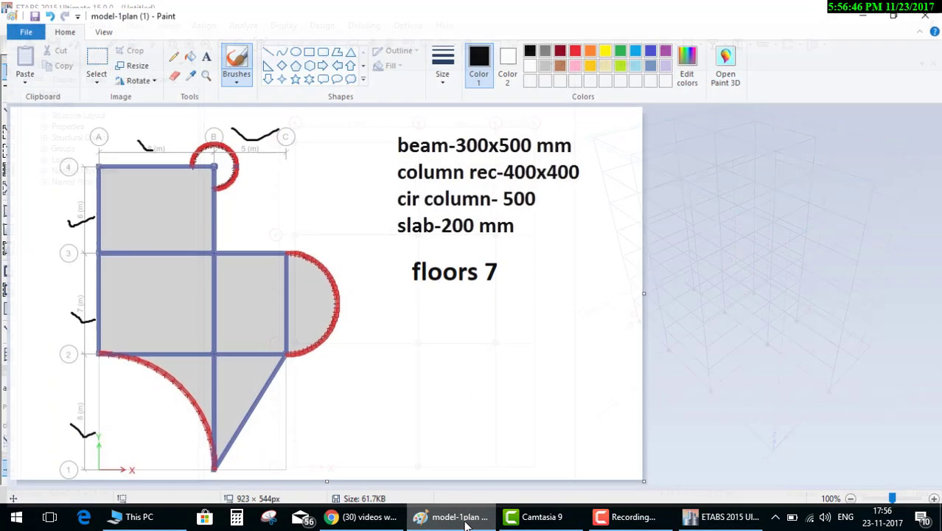
pyautogui.click(466, 519)
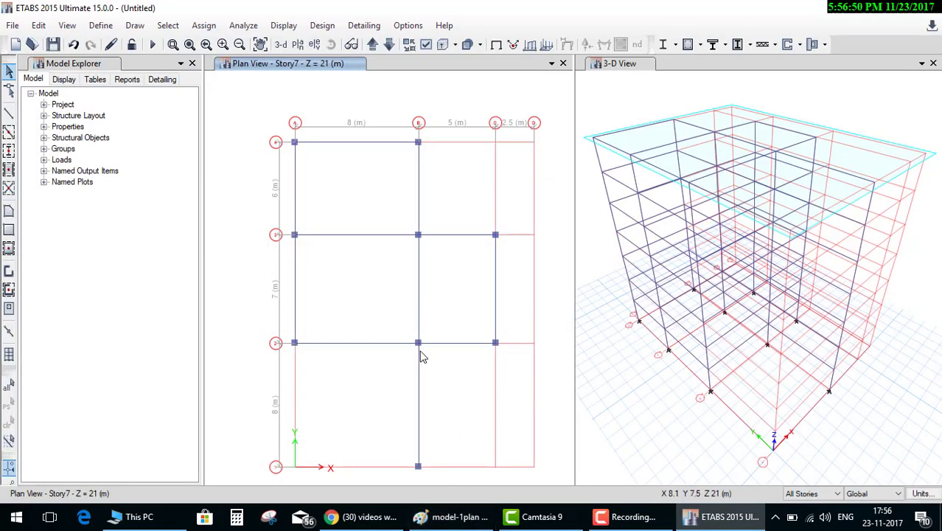
pyautogui.click(419, 275)
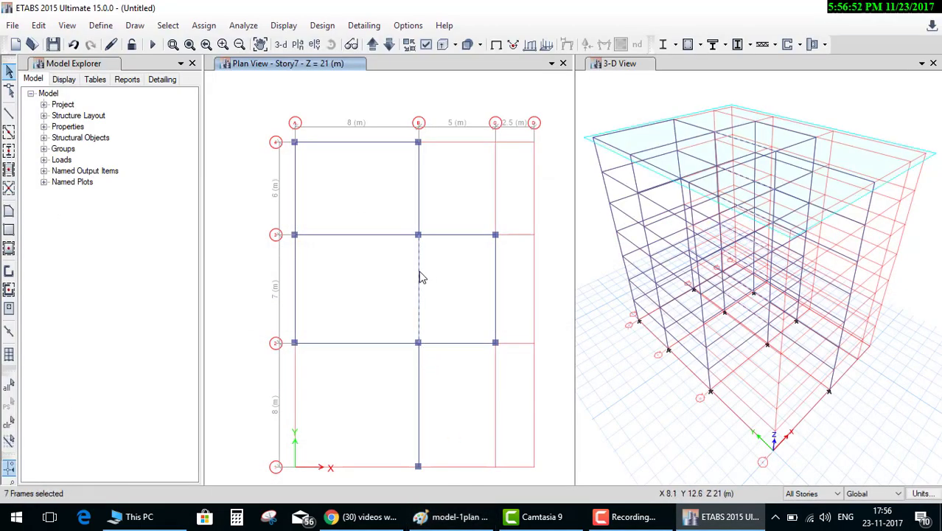
pyautogui.click(108, 446)
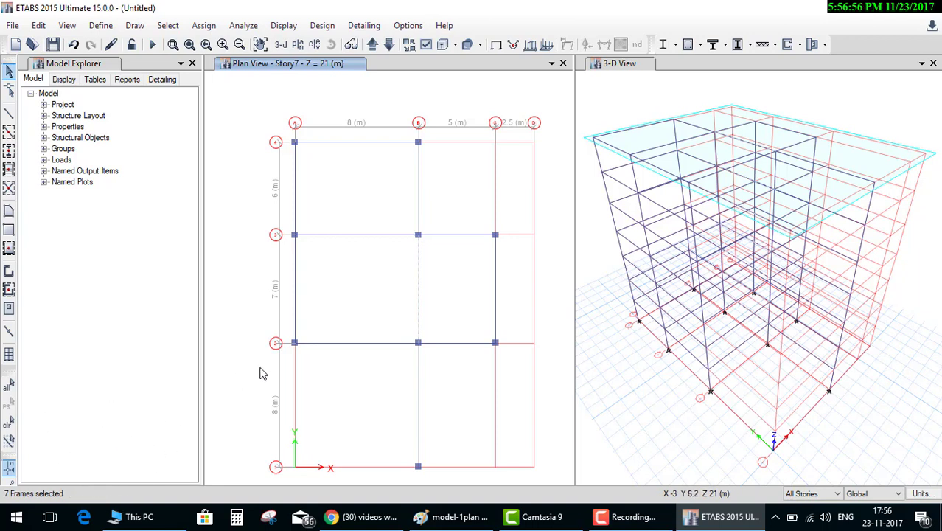
pyautogui.click(422, 291)
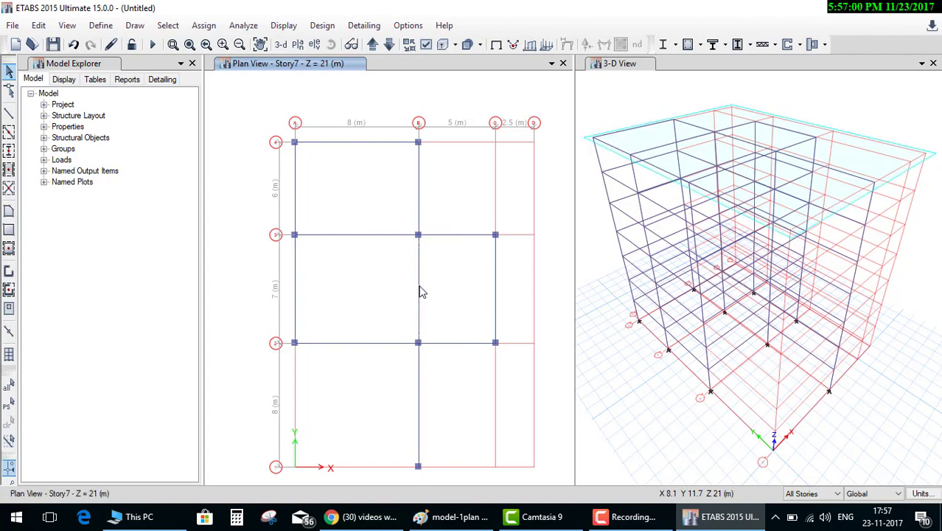
pyautogui.rightClick(421, 291)
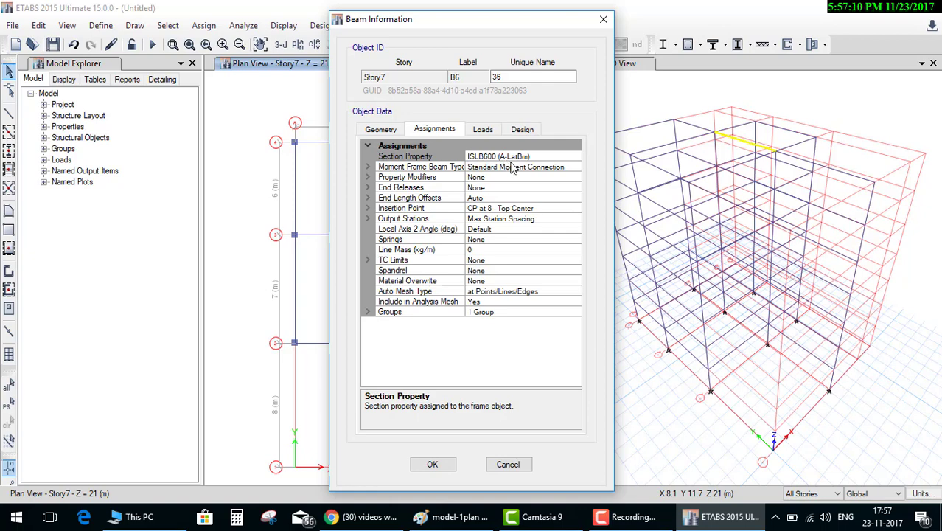
pyautogui.click(603, 19)
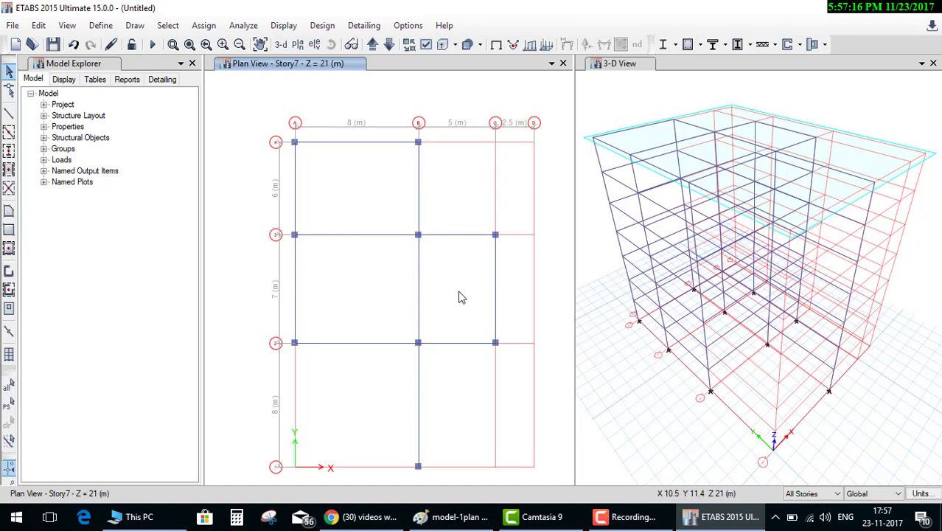
pyautogui.click(422, 148)
pyautogui.click(421, 149)
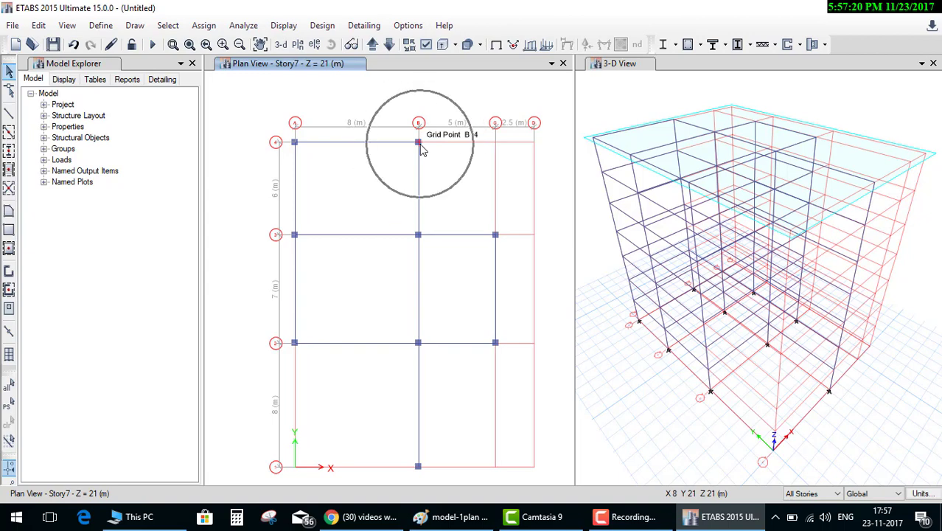
pyautogui.click(101, 25)
pyautogui.moveTo(143, 66)
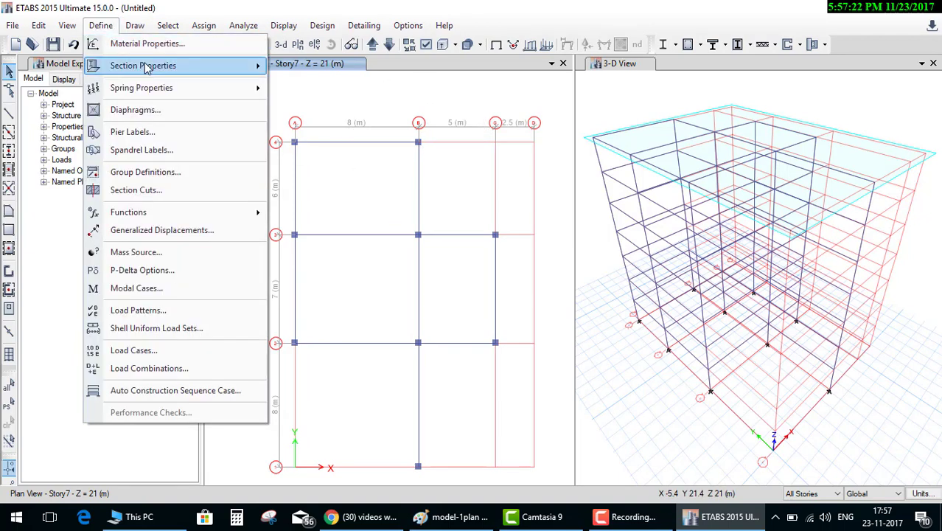
# Add cir 500, an M25 concrete circular frame section with 500 mm diameter.
pyautogui.click(303, 67)
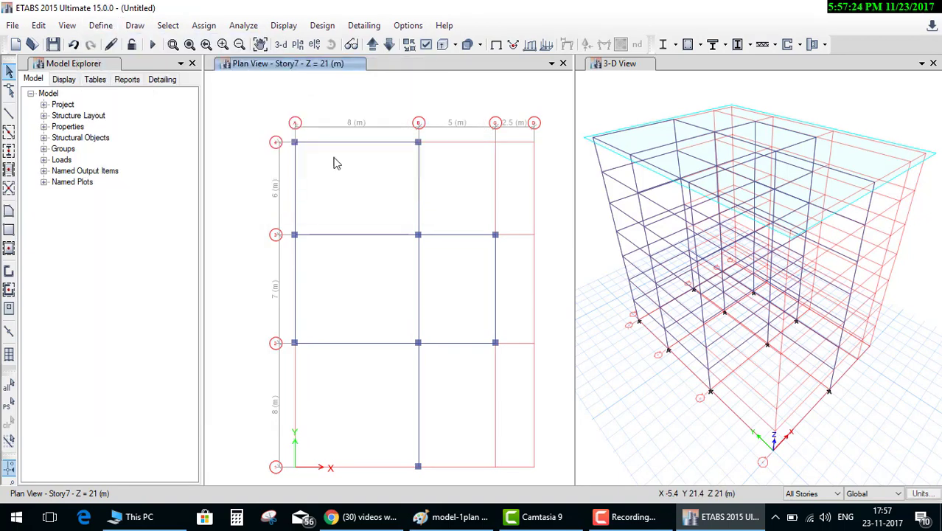
pyautogui.click(567, 151)
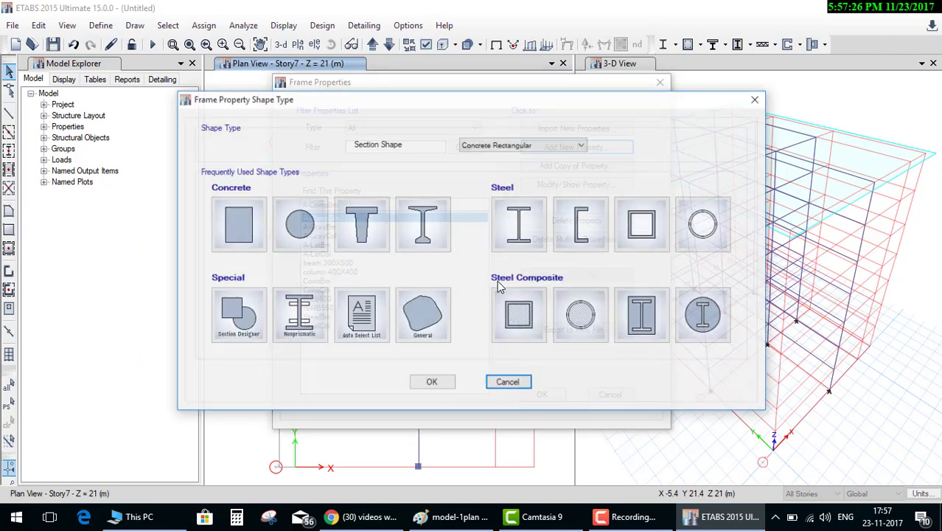
pyautogui.press('Escape')
pyautogui.click(446, 517)
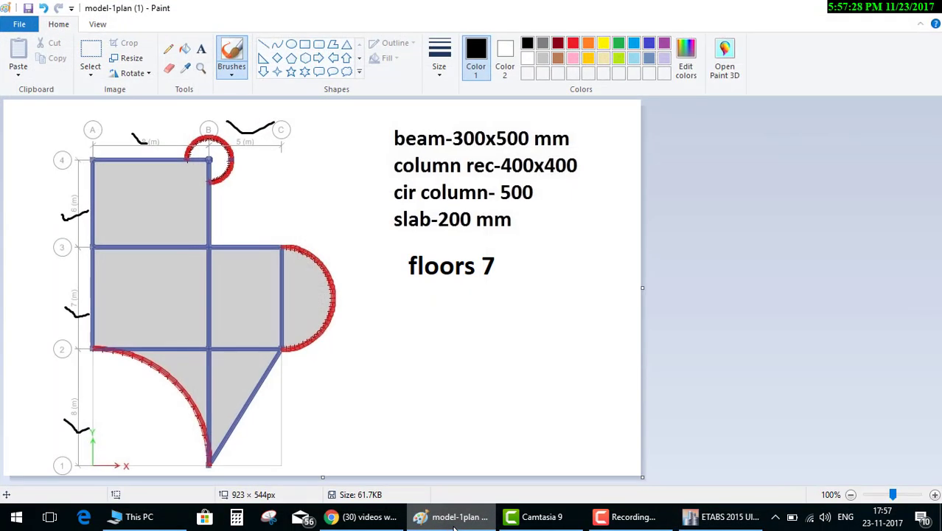
pyautogui.click(455, 525)
pyautogui.write('cir 5')
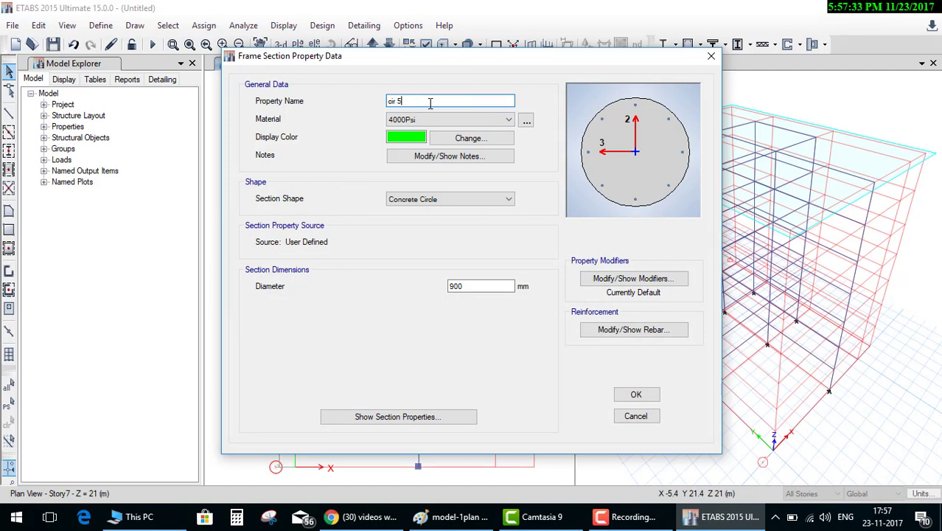
pyautogui.write('00')
pyautogui.click(453, 119)
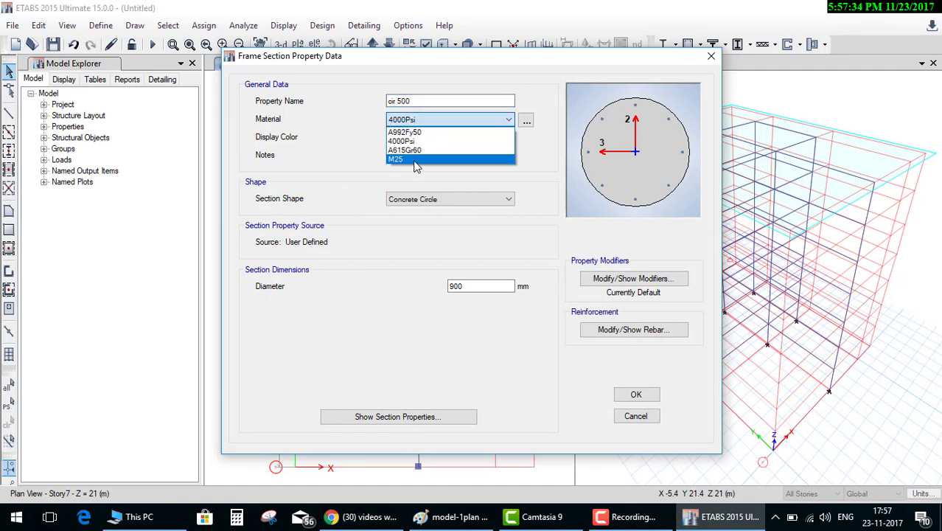
pyautogui.click(414, 164)
pyautogui.moveTo(497, 286); pyautogui.dragTo(335, 293)
pyautogui.write('500')
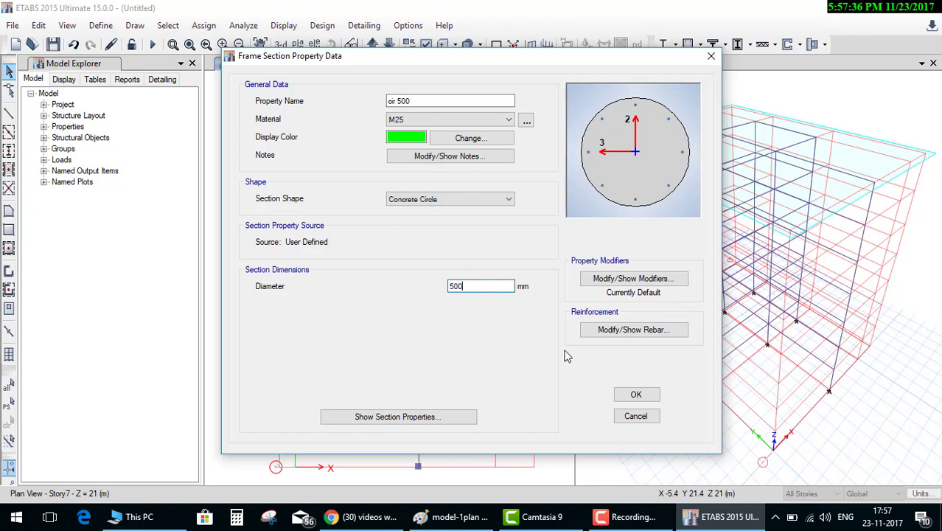
pyautogui.click(636, 394)
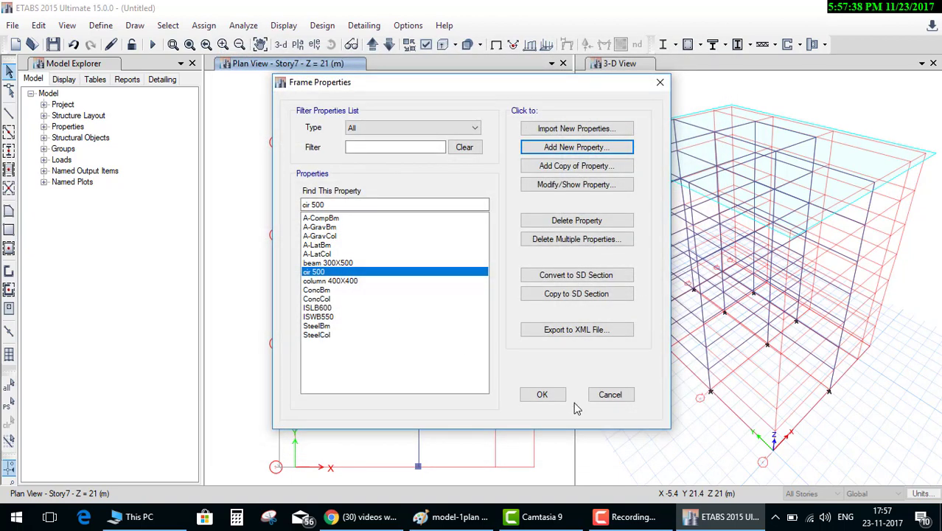
pyautogui.click(551, 396)
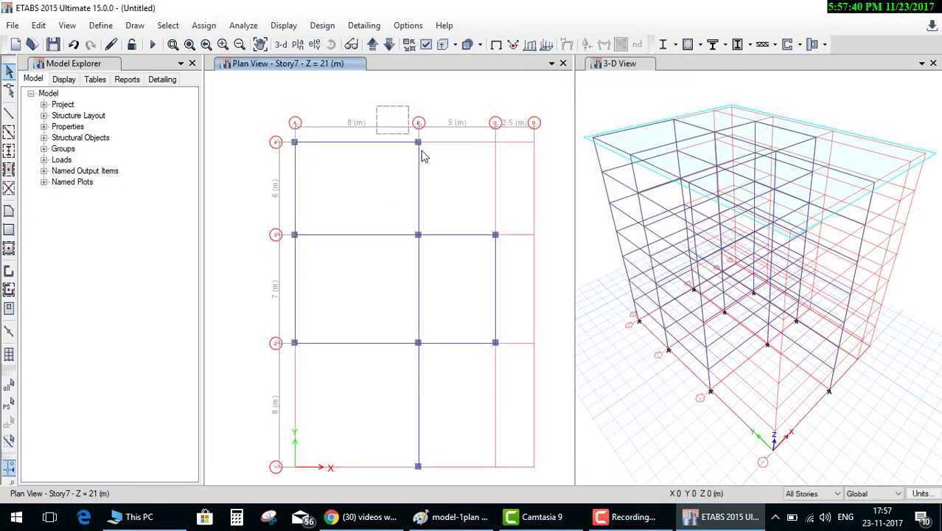
# Place a cir 500 circular column at grid point B4 using Quick Draw Columns.
pyautogui.moveTo(424, 157); pyautogui.dragTo(435, 172)
pyautogui.click(435, 171)
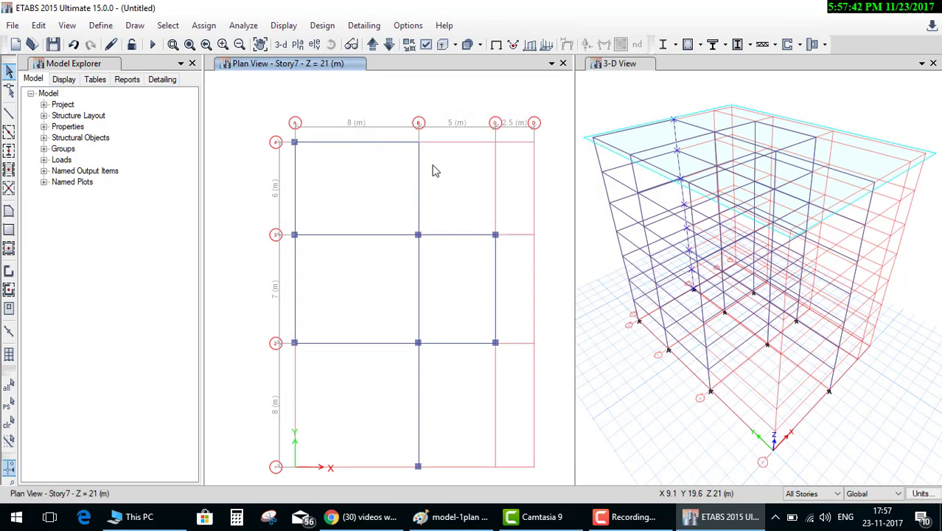
pyautogui.click(9, 153)
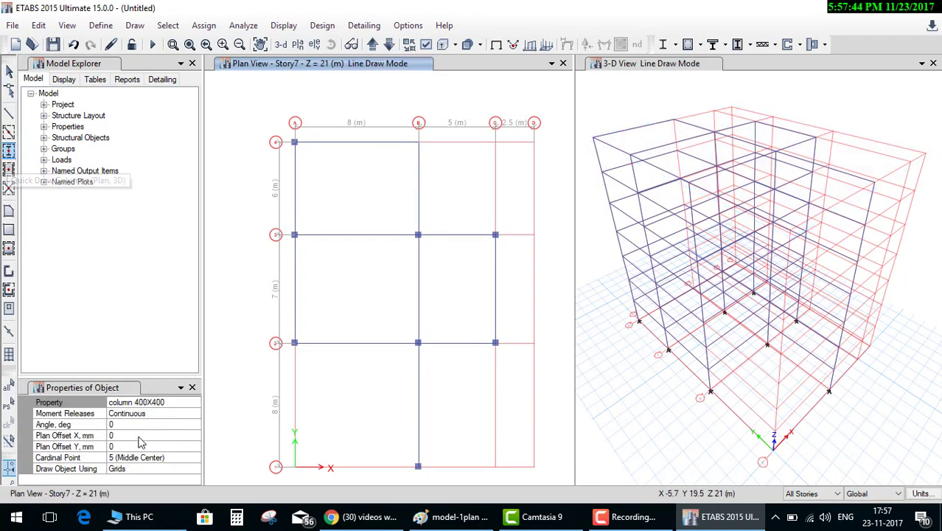
pyautogui.click(193, 404)
pyautogui.click(194, 404)
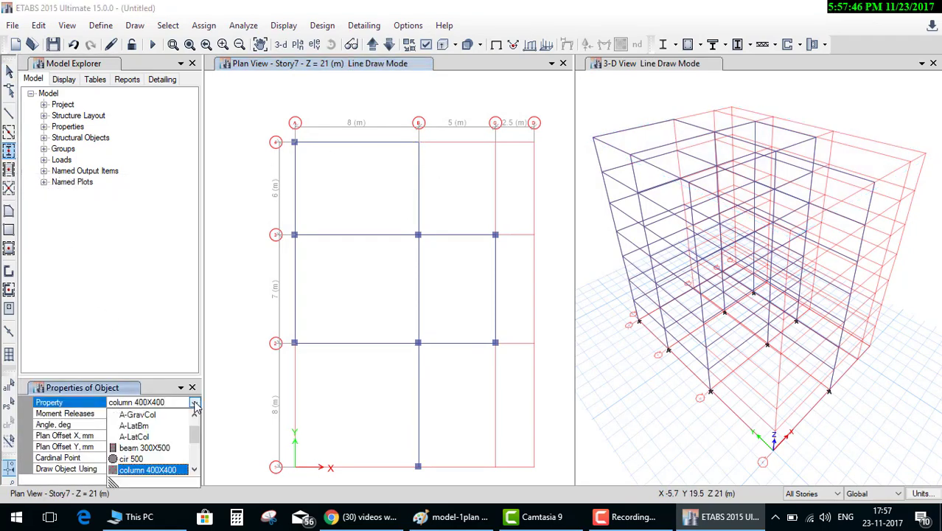
pyautogui.click(156, 460)
pyautogui.click(418, 142)
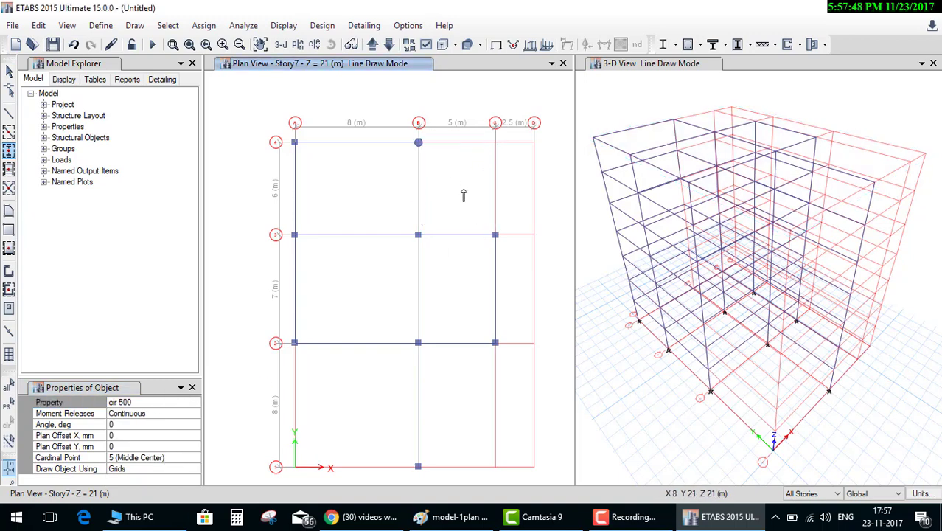
pyautogui.press('Escape')
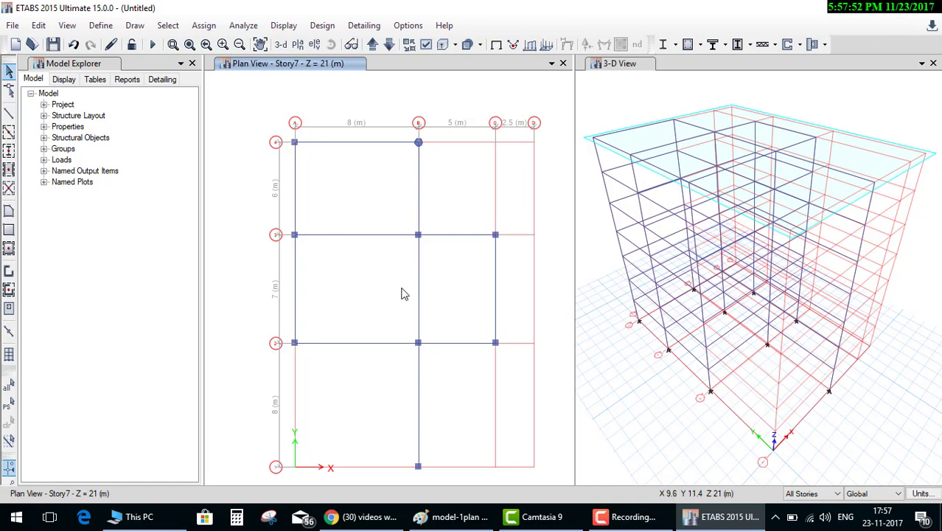
# Select every beam in the model by object type.
pyautogui.click(169, 27)
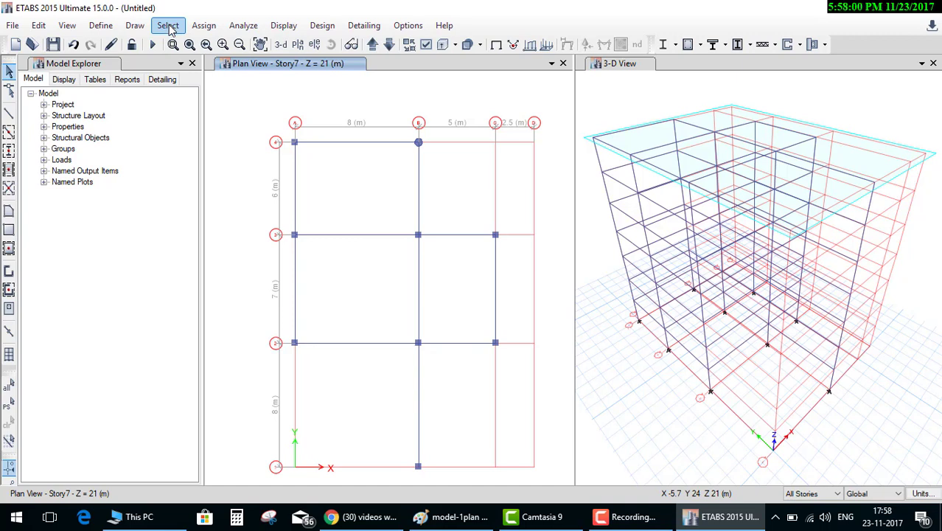
pyautogui.click(169, 27)
pyautogui.click(177, 9)
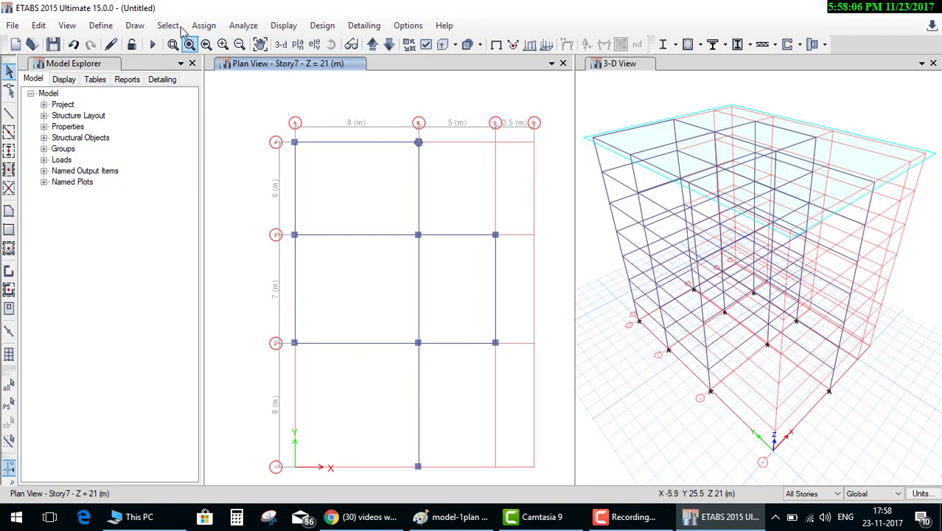
pyautogui.click(175, 26)
pyautogui.moveTo(189, 43)
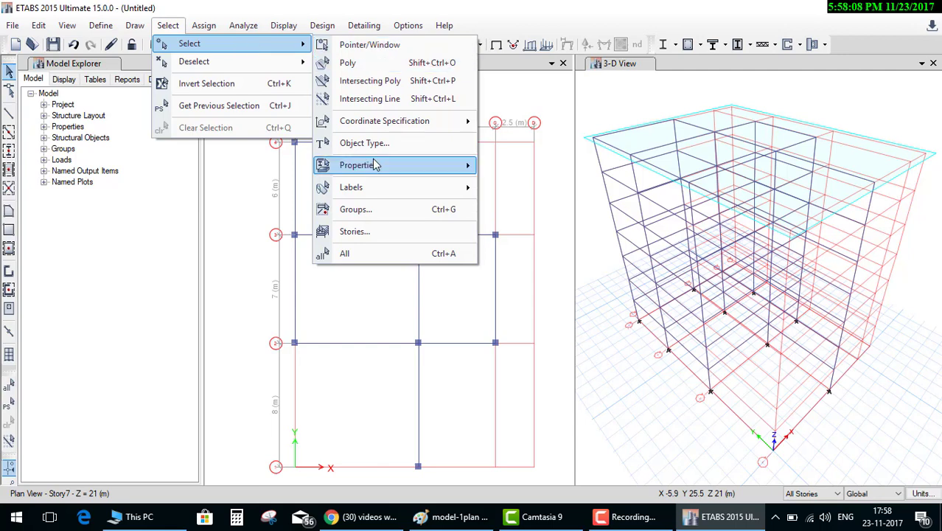
pyautogui.click(372, 143)
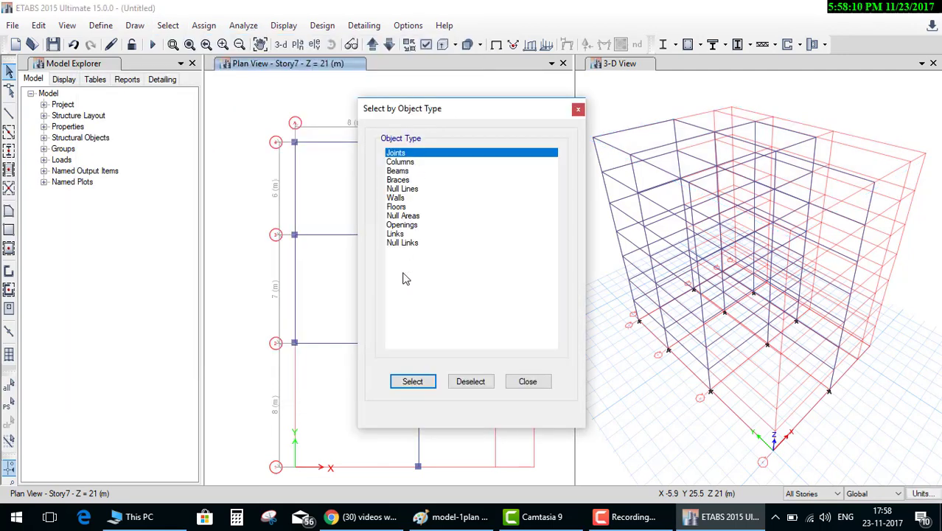
pyautogui.click(399, 171)
pyautogui.click(413, 382)
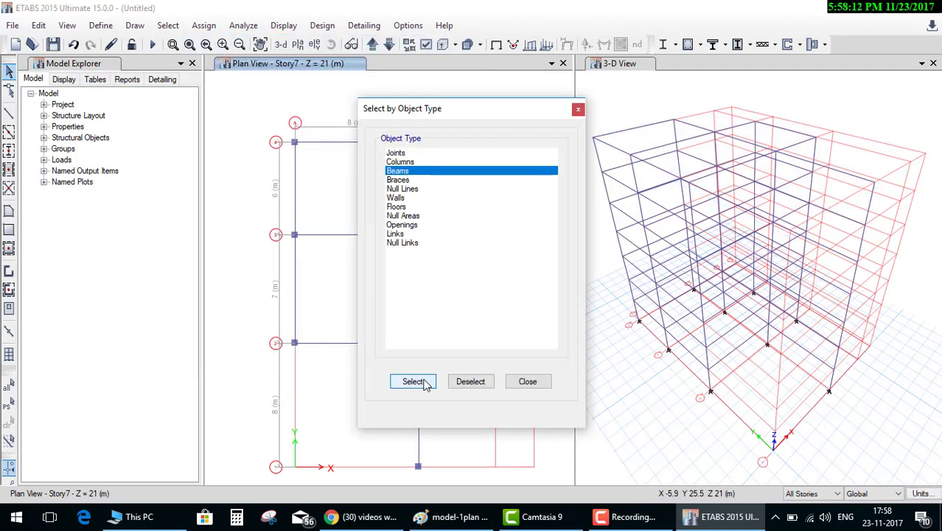
pyautogui.click(527, 382)
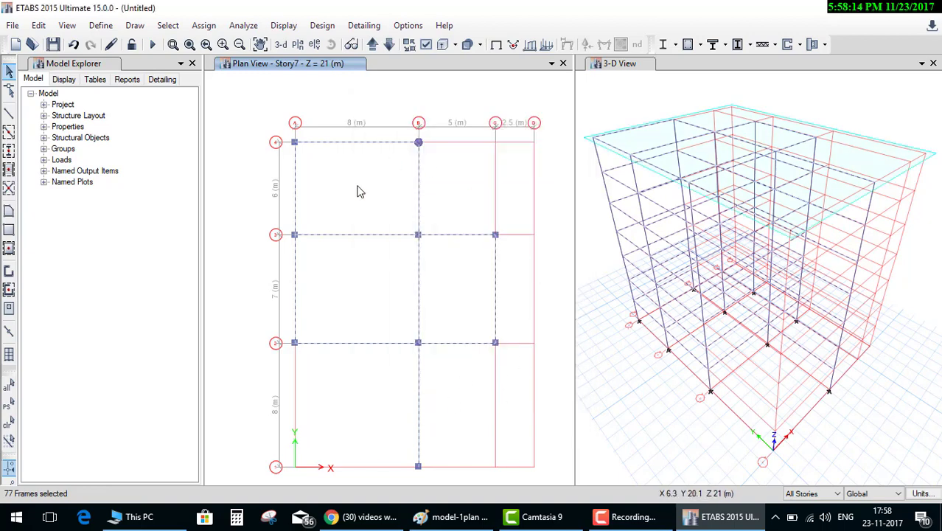
# Assign the beam 300X500 section to all selected beams.
pyautogui.click(208, 28)
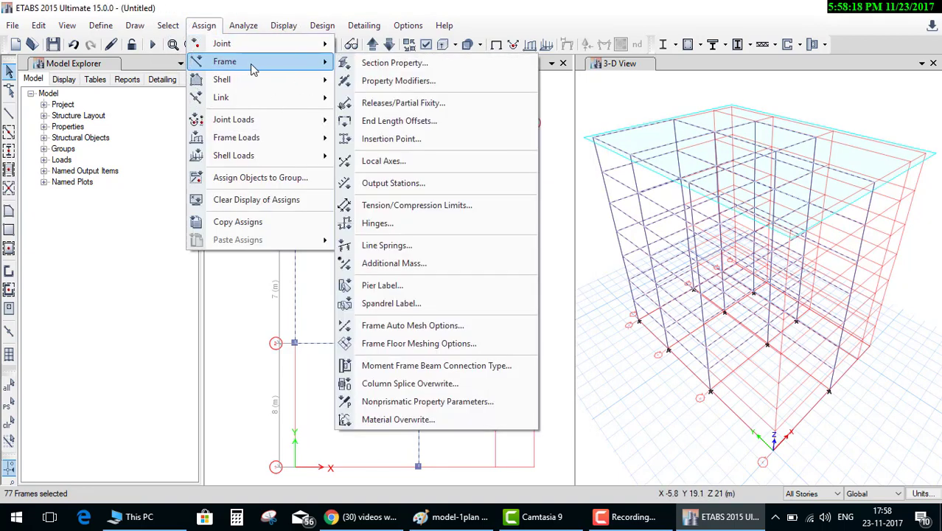
pyautogui.moveTo(225, 61)
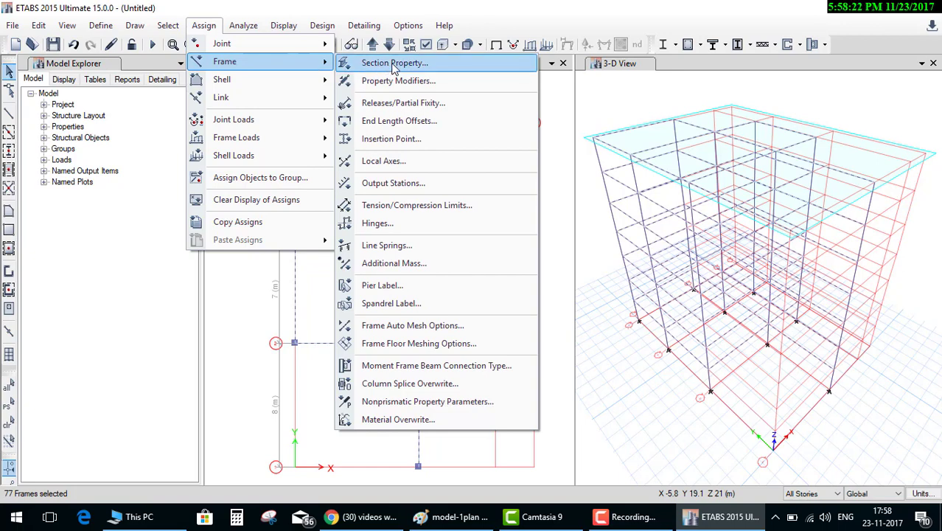
pyautogui.click(395, 65)
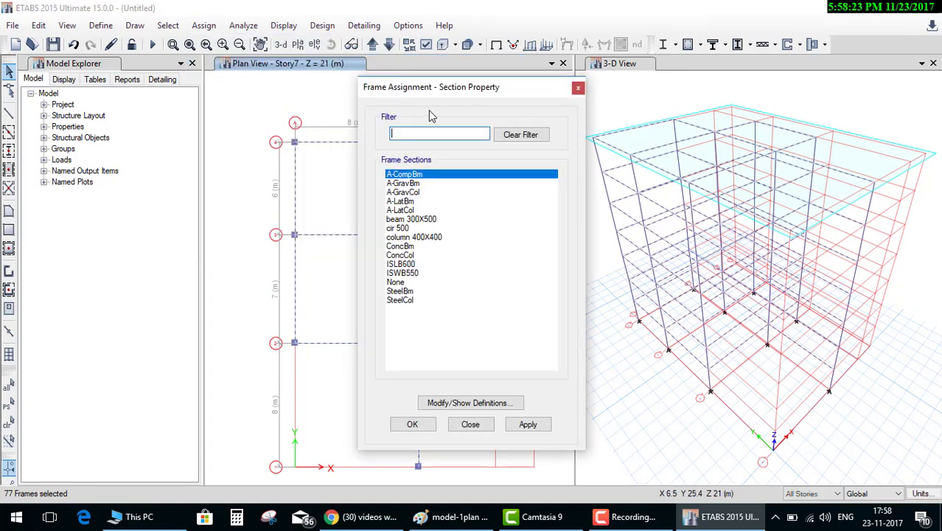
pyautogui.click(408, 219)
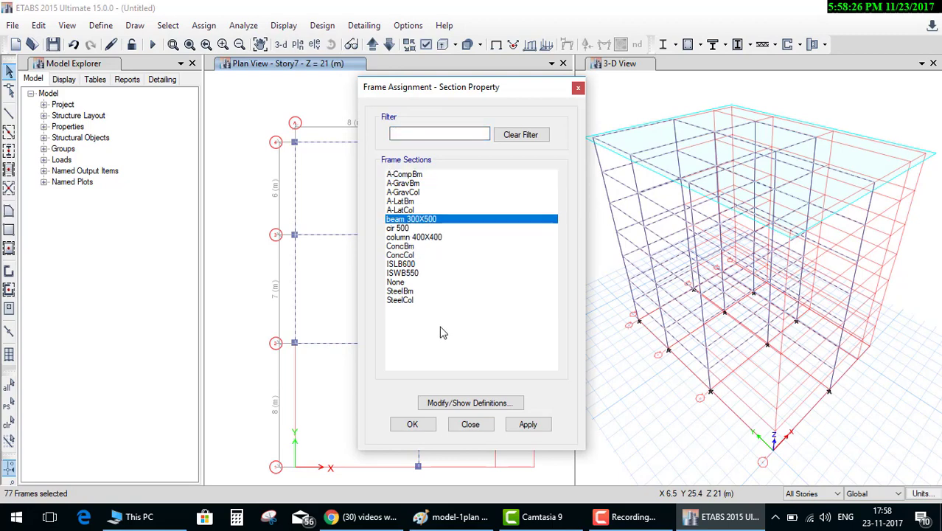
pyautogui.click(415, 423)
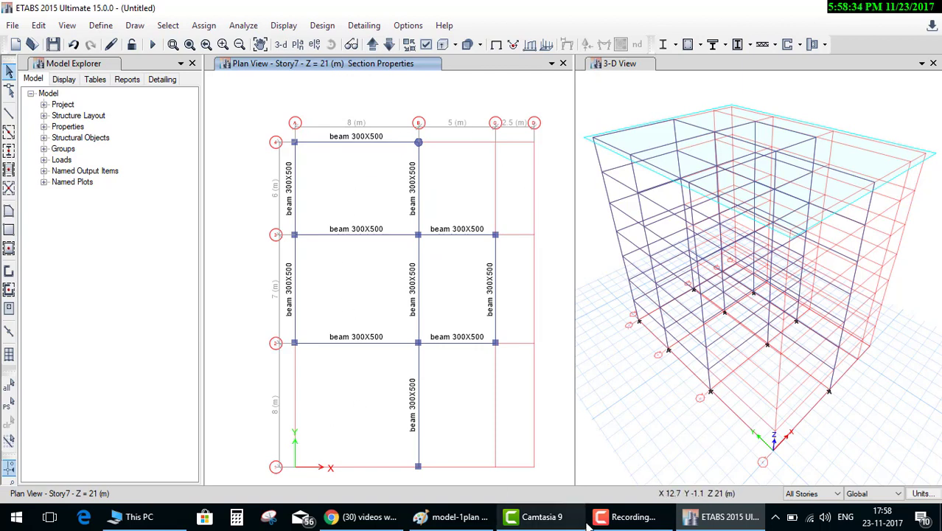
# Trace black curves over the right semicircle, top circle and lower-left arc in Paint.
pyautogui.click(451, 516)
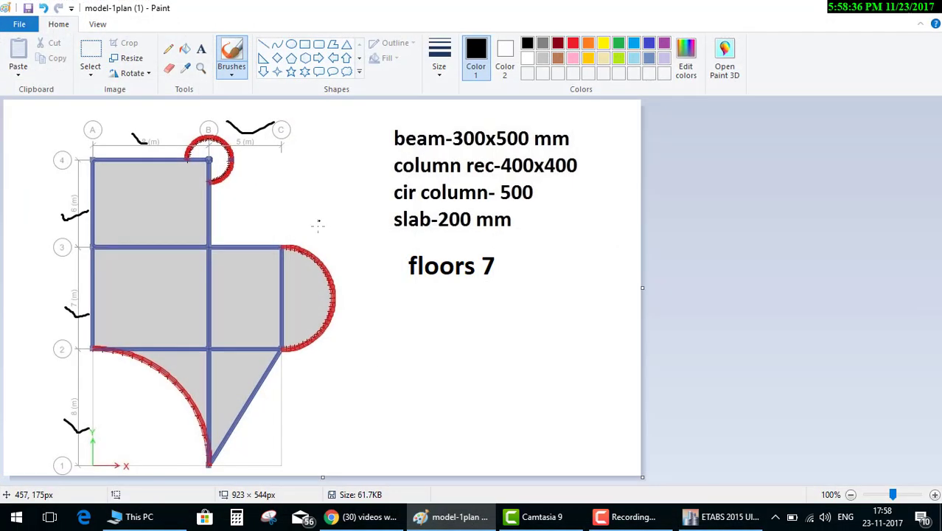
pyautogui.moveTo(351, 264); pyautogui.dragTo(321, 352)
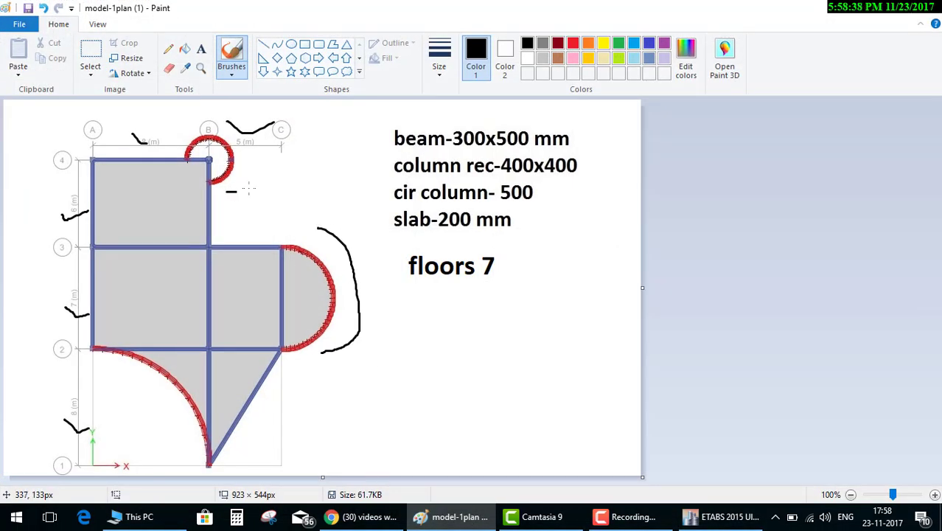
pyautogui.moveTo(249, 189); pyautogui.dragTo(171, 151)
pyautogui.moveTo(85, 363)
pyautogui.mouseDown()
pyautogui.moveTo(142, 378)
pyautogui.moveTo(183, 465)
pyautogui.mouseUp()
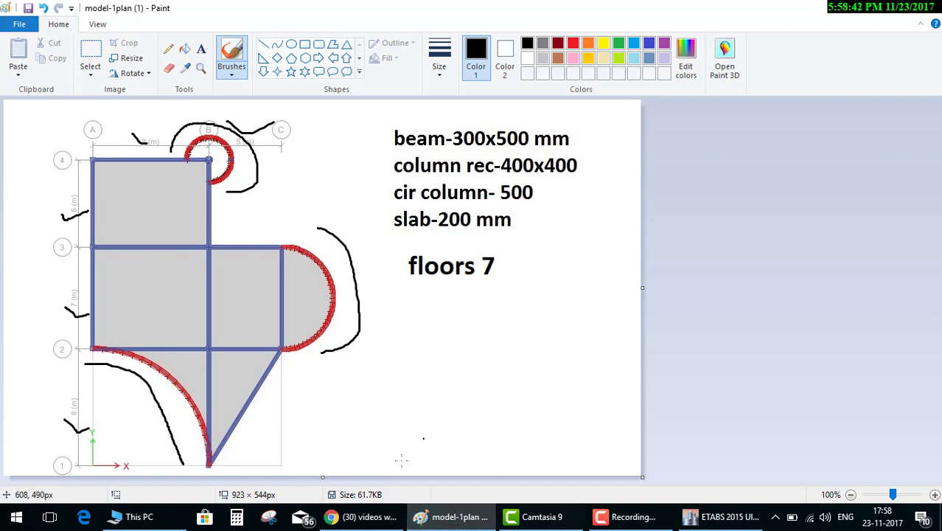
pyautogui.click(714, 522)
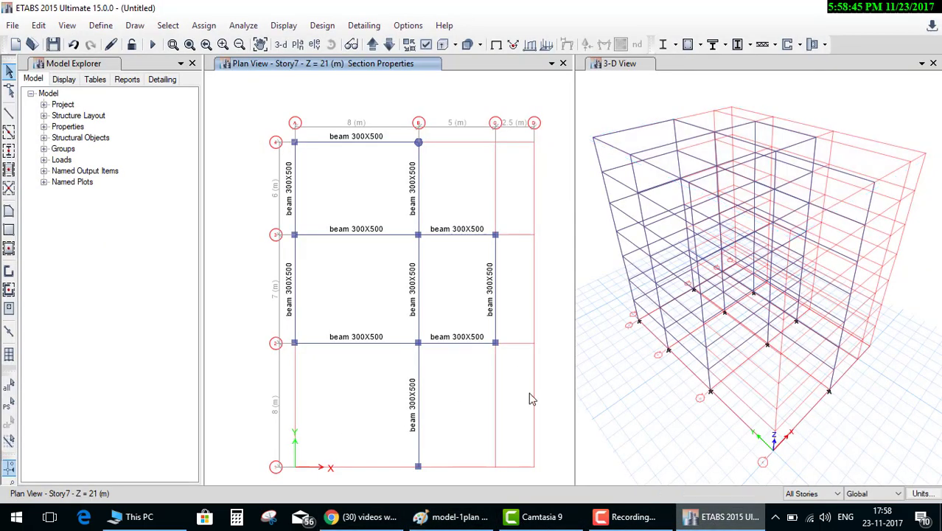
# Select the column stack at B1 and start Extrude Frames to Shells.
pyautogui.click(38, 25)
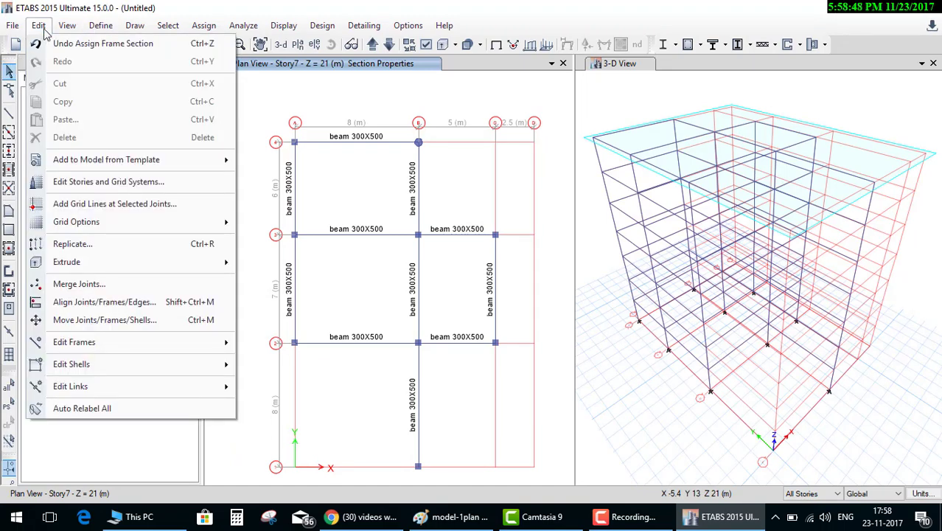
pyautogui.moveTo(67, 261)
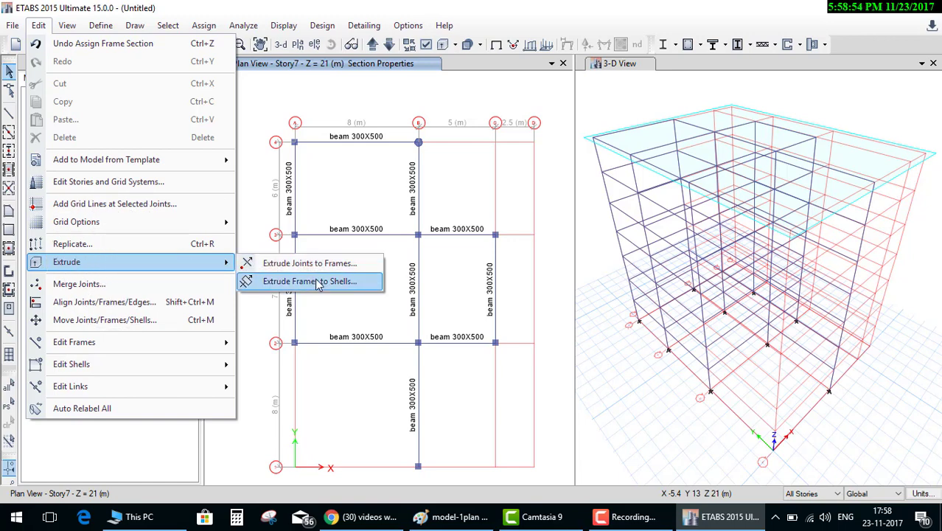
pyautogui.click(393, 457)
pyautogui.moveTo(395, 451); pyautogui.dragTo(431, 478)
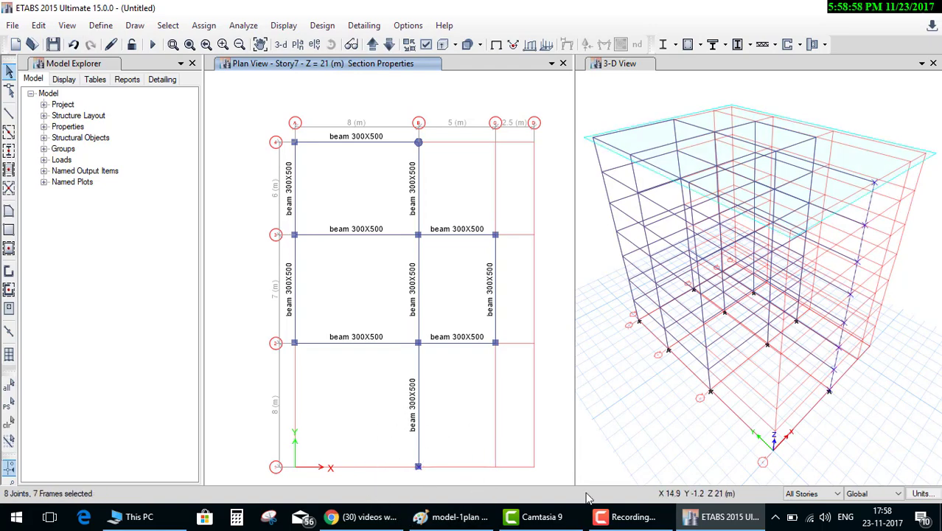
pyautogui.click(39, 25)
pyautogui.moveTo(67, 261)
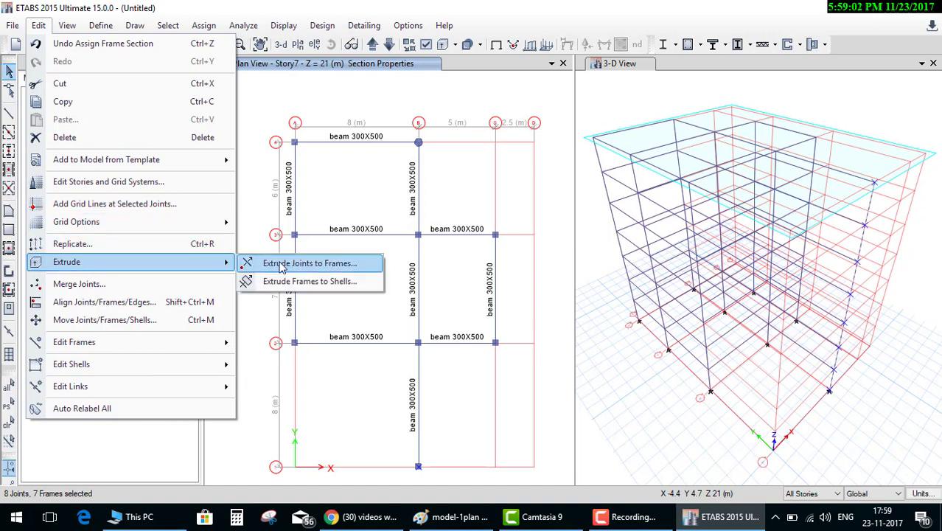
pyautogui.click(287, 281)
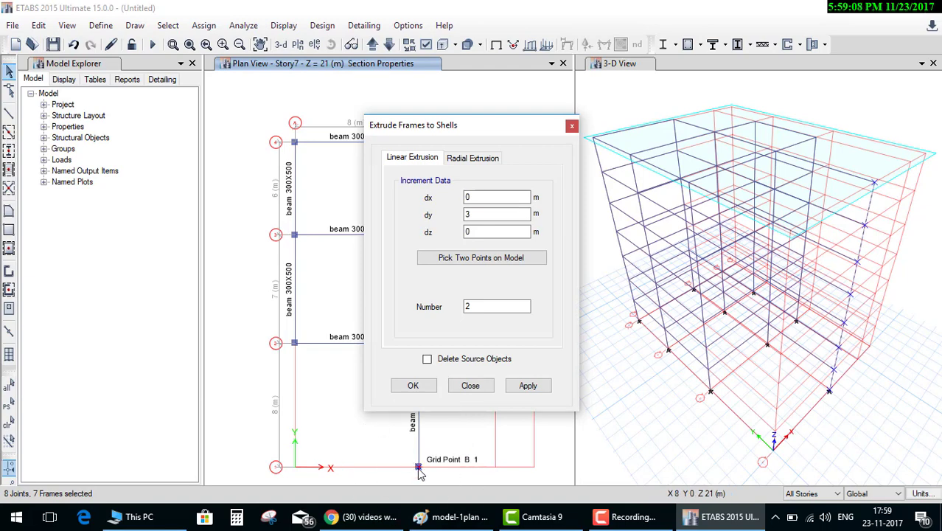
# Move the extrusion settings aside, switch to Radial Extrusion, and consult the Paint plan.
pyautogui.click(418, 469)
pyautogui.click(418, 470)
pyautogui.click(294, 345)
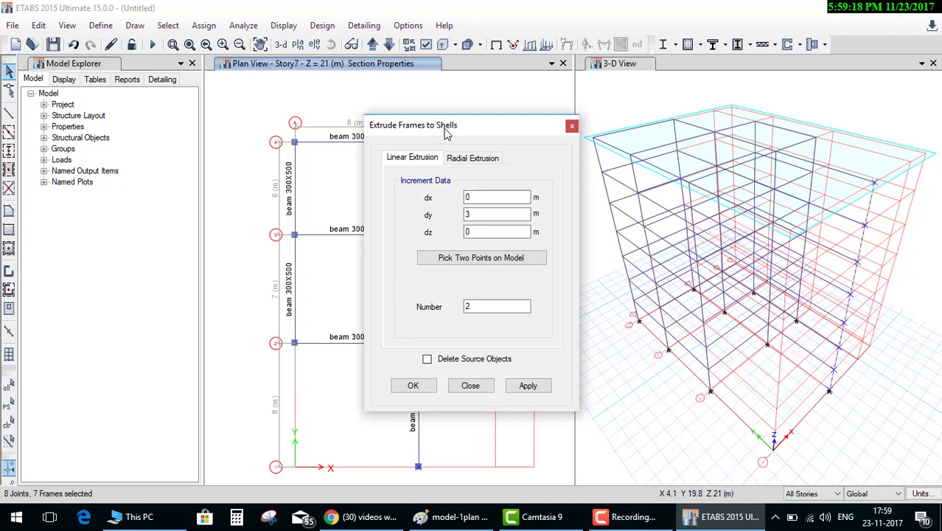
pyautogui.moveTo(447, 133); pyautogui.dragTo(593, 60)
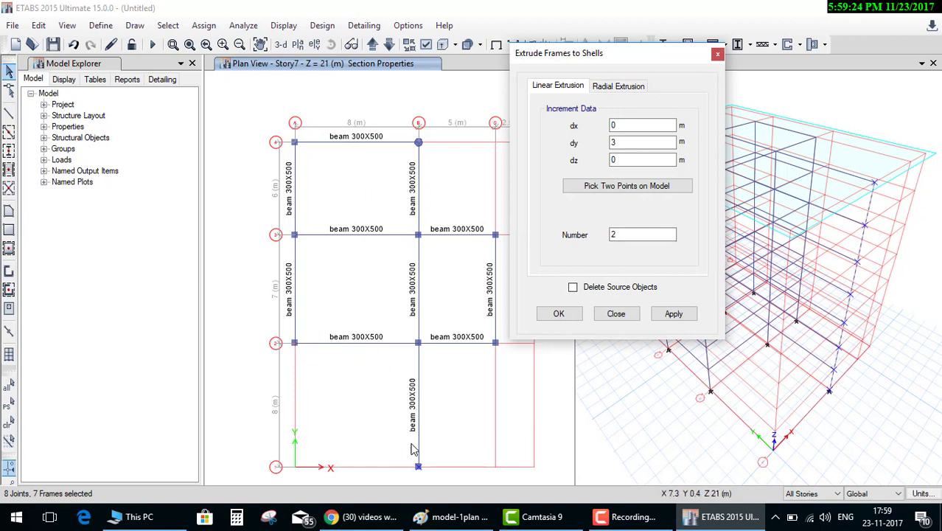
pyautogui.click(618, 86)
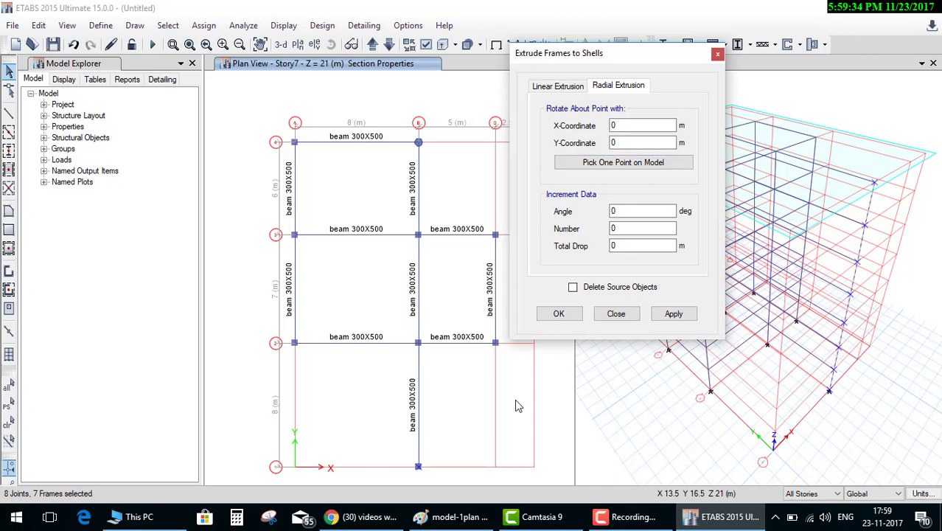
pyautogui.click(453, 516)
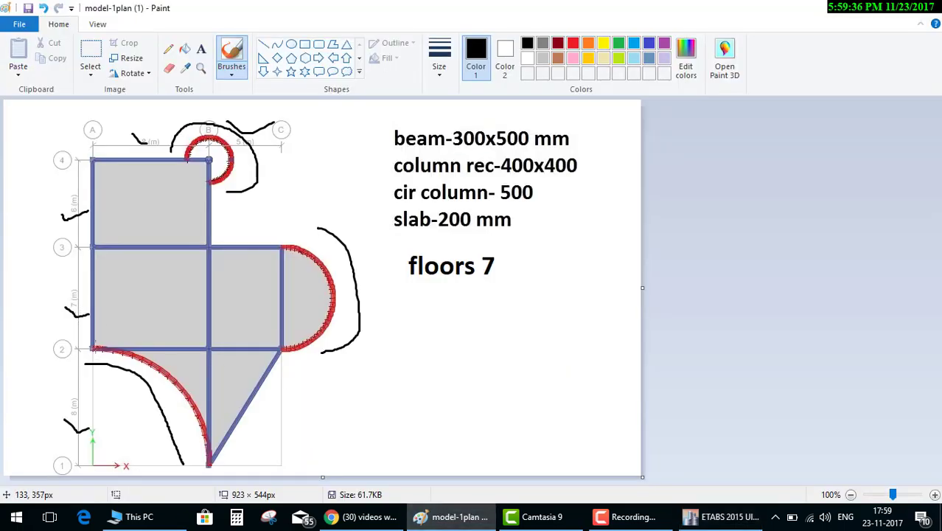
# Sketch a black arc around the lower-left curved wall and a mark near the origin, then return to ETABS.
pyautogui.moveTo(96, 346)
pyautogui.mouseDown()
pyautogui.moveTo(15, 421)
pyautogui.moveTo(24, 476)
pyautogui.mouseUp()
pyautogui.moveTo(258, 448); pyautogui.dragTo(269, 476)
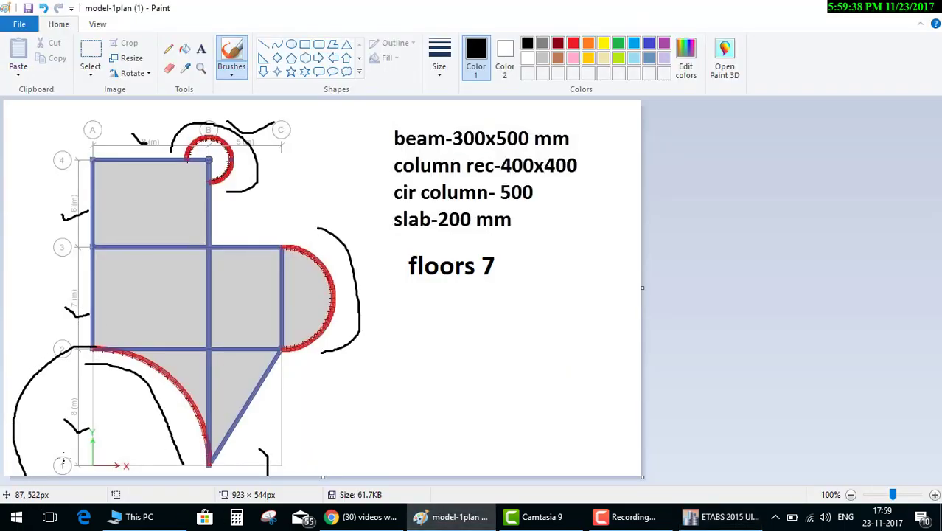
pyautogui.moveTo(94, 459); pyautogui.dragTo(166, 409)
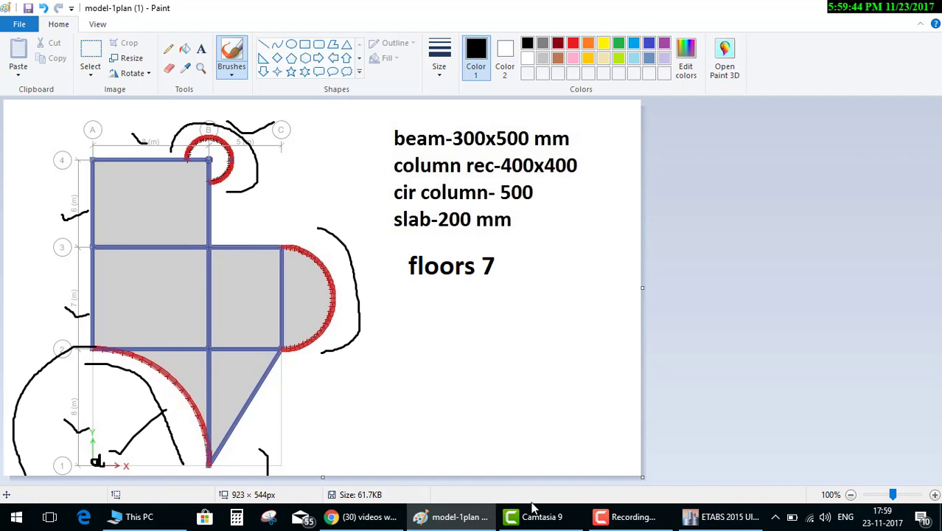
pyautogui.click(704, 520)
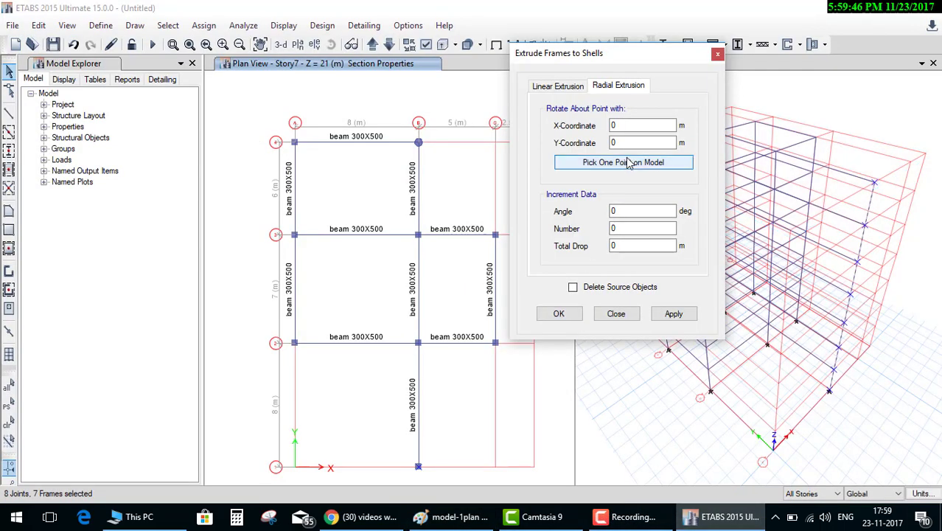
# Radially extrude the B1 column line in 18 steps of 5° with zero drop, forming a quarter-circle to A2.
pyautogui.click(627, 163)
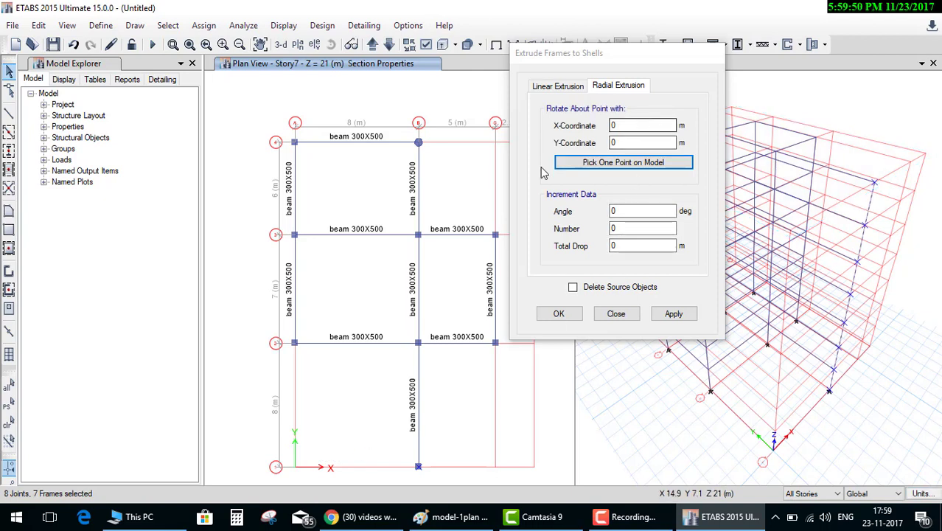
pyautogui.click(615, 210)
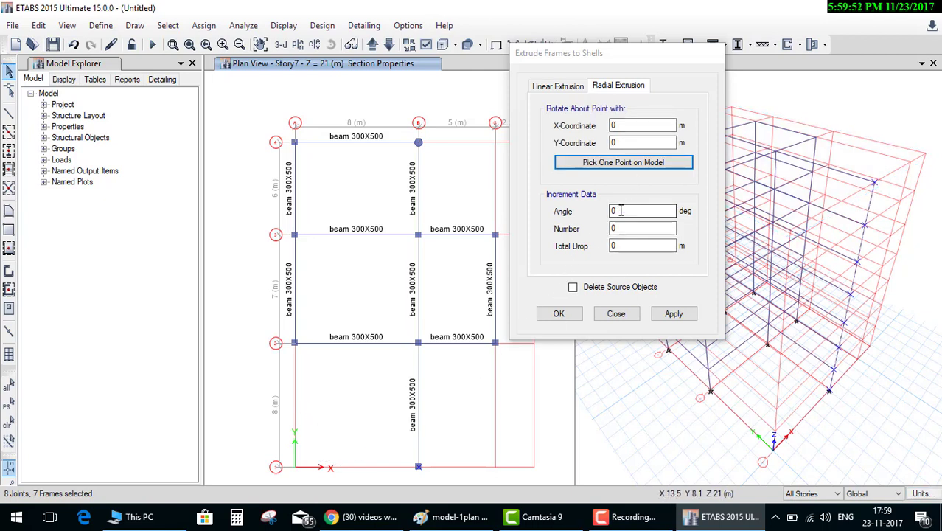
pyautogui.click(623, 211)
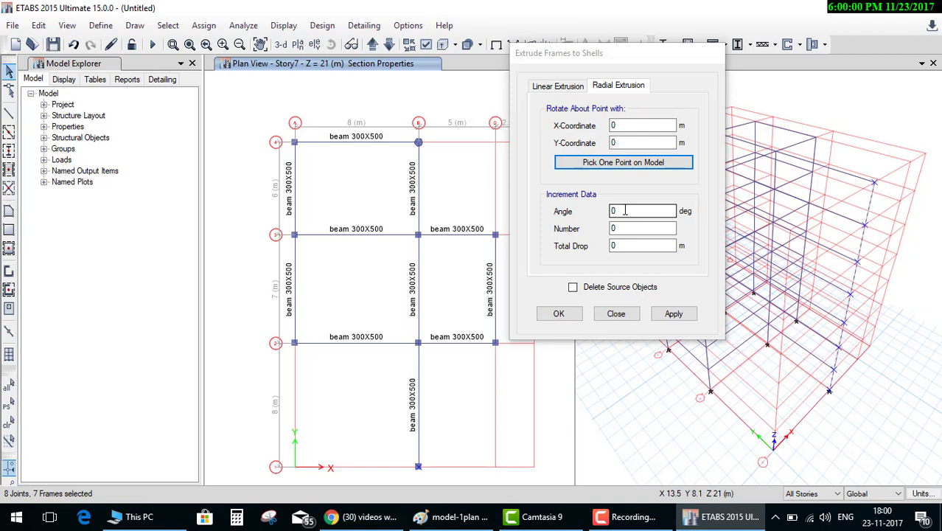
pyautogui.click(422, 468)
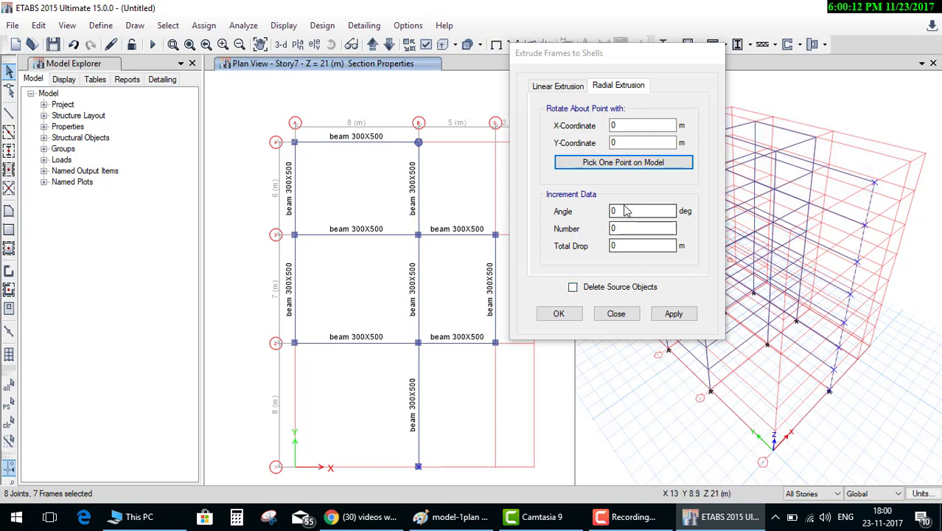
pyautogui.doubleClick(640, 212)
pyautogui.write('5')
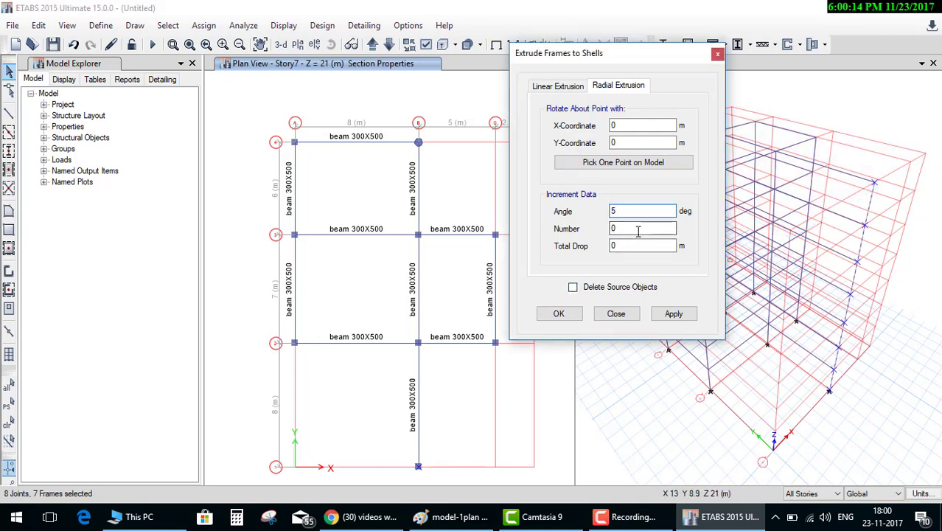
pyautogui.click(638, 229)
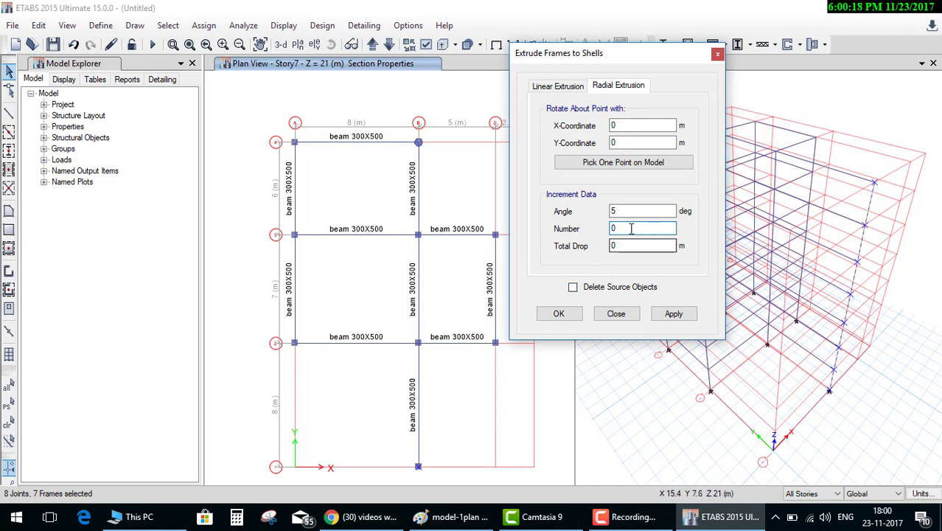
pyautogui.moveTo(612, 228); pyautogui.dragTo(590, 229)
pyautogui.write('90/5')
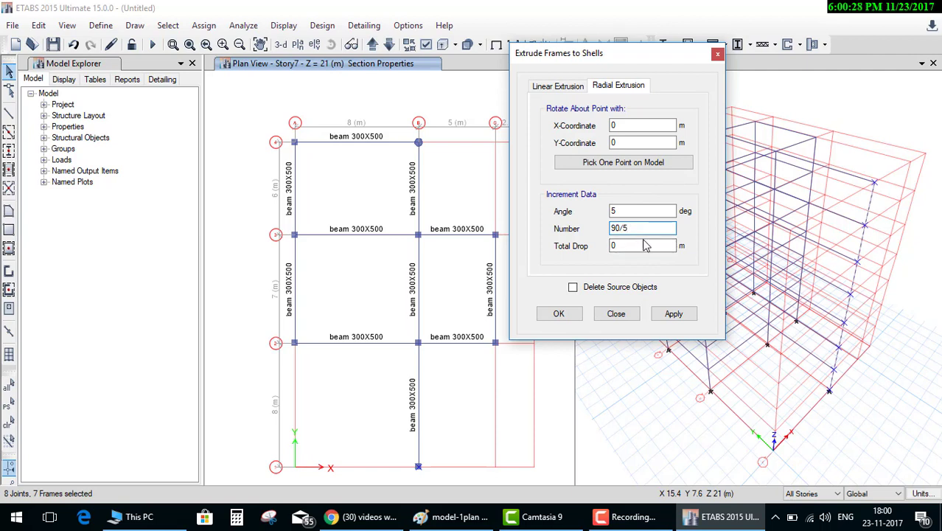
pyautogui.click(641, 245)
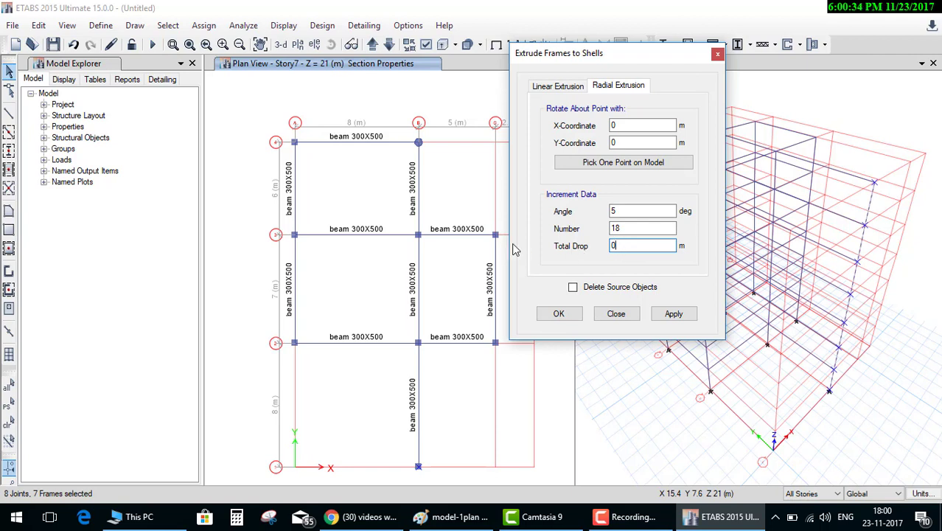
pyautogui.click(546, 315)
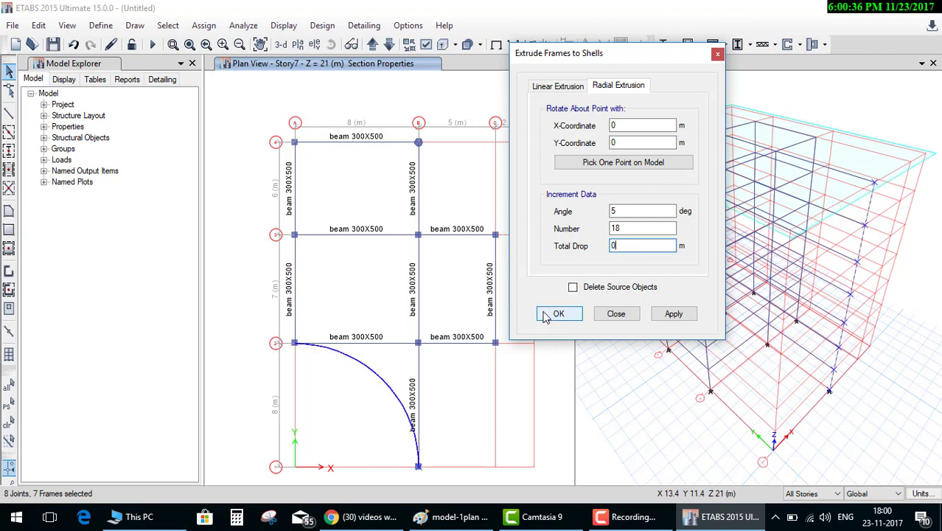
# Commit the curved wall extrusion and window-select the column stack at grid C2.
pyautogui.click(545, 315)
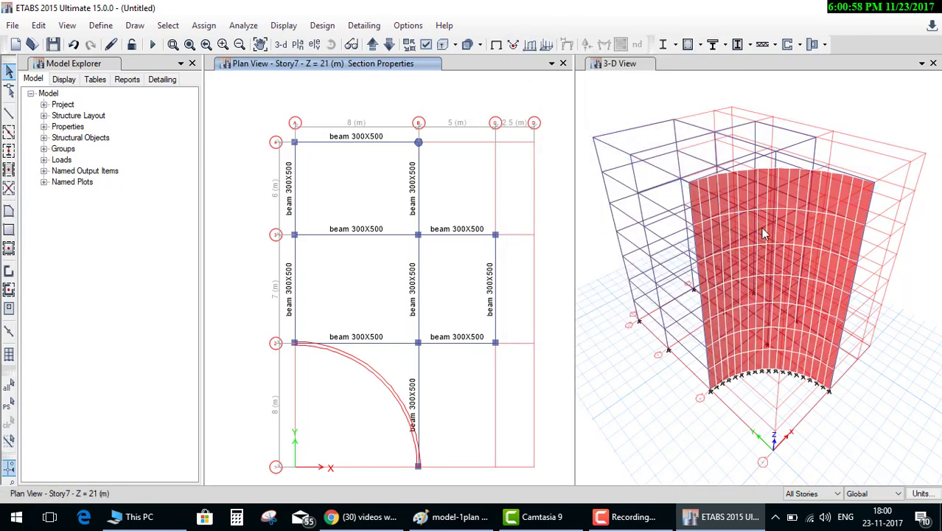
pyautogui.moveTo(506, 309); pyautogui.dragTo(446, 297, button='middle')
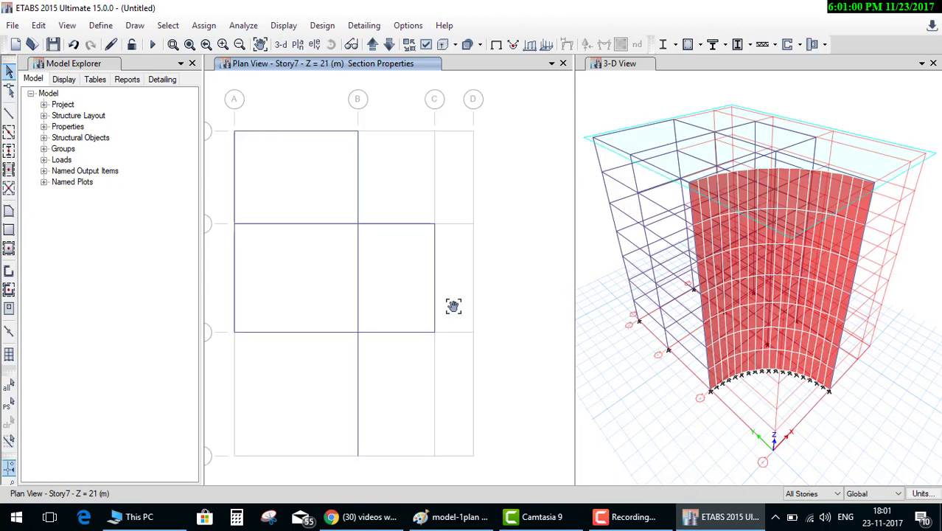
pyautogui.moveTo(419, 315); pyautogui.dragTo(441, 345)
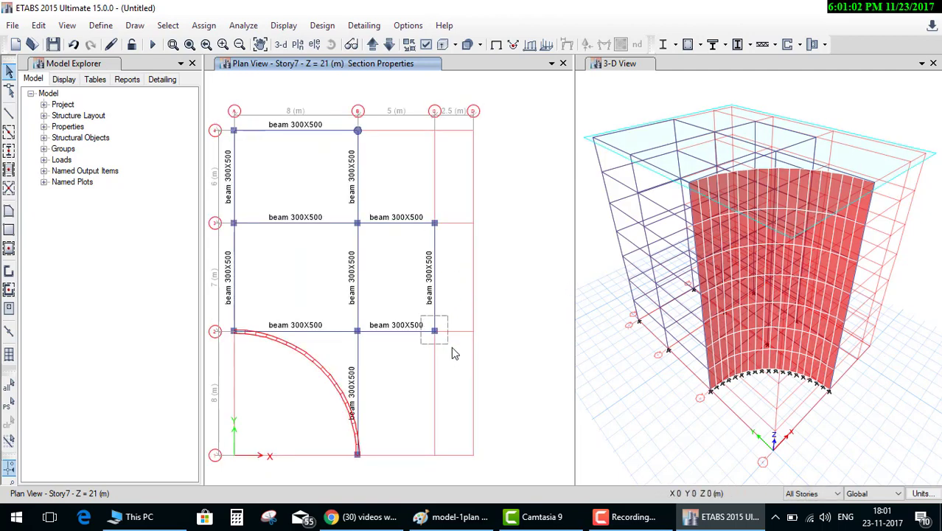
pyautogui.click(441, 346)
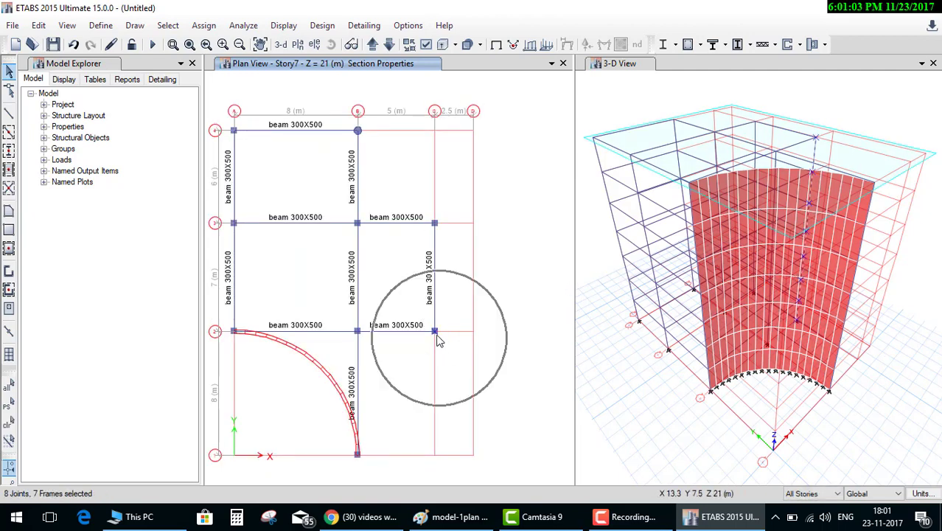
# Bring up radial Extrude Frames to Shells settings for the C2 column line, then switch to the Paint sketch.
pyautogui.click(40, 25)
pyautogui.moveTo(68, 262)
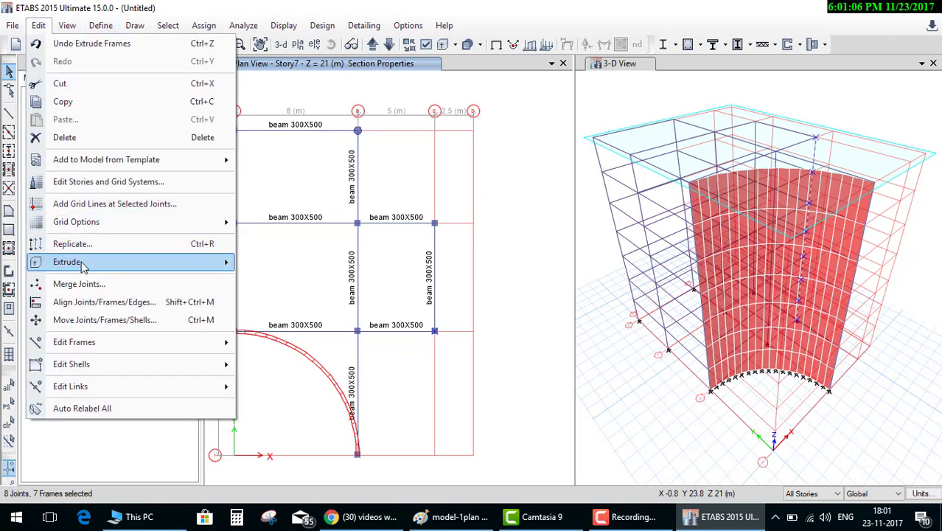
pyautogui.click(303, 281)
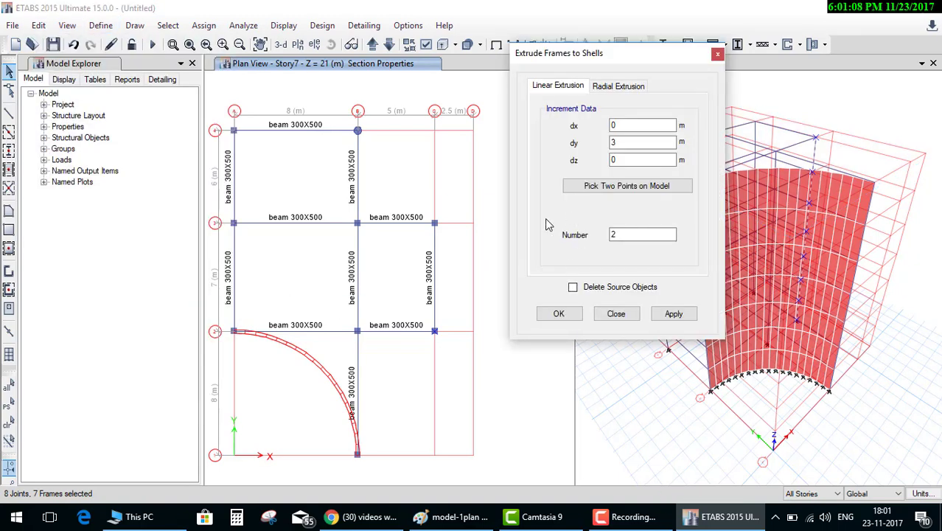
pyautogui.click(619, 86)
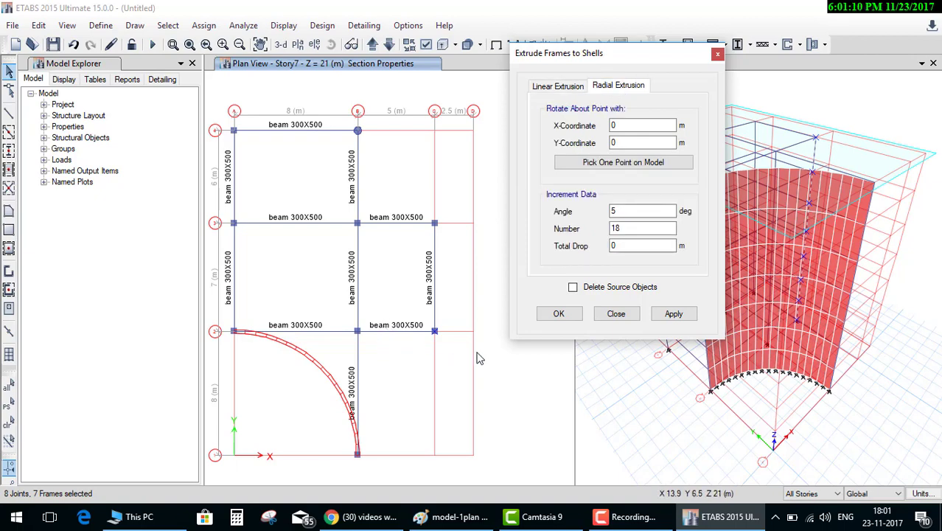
pyautogui.click(453, 516)
# Circle the right semicircular wall, mark its centre, and draw guide lines in the top-left bay.
pyautogui.moveTo(288, 247); pyautogui.dragTo(301, 357)
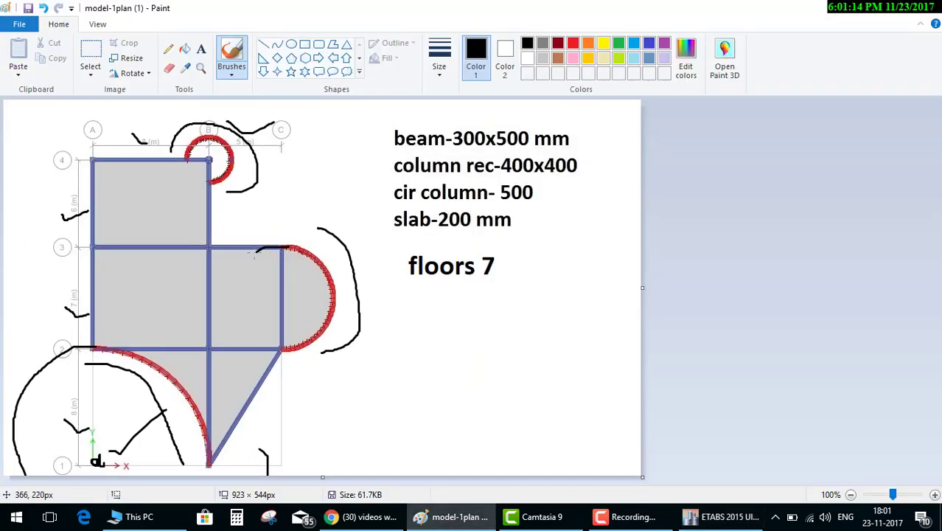
pyautogui.moveTo(279, 295); pyautogui.dragTo(277, 297)
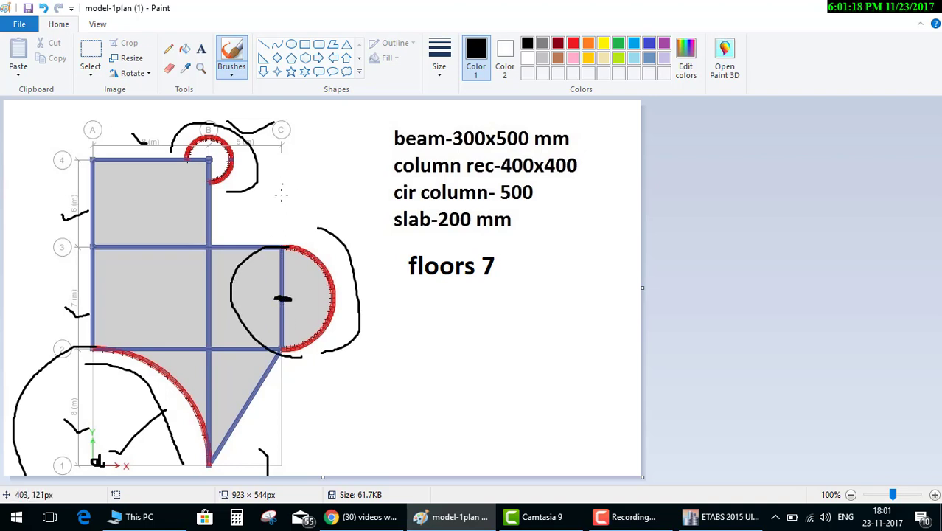
pyautogui.moveTo(281, 183); pyautogui.dragTo(281, 239)
pyautogui.moveTo(96, 202); pyautogui.dragTo(149, 207)
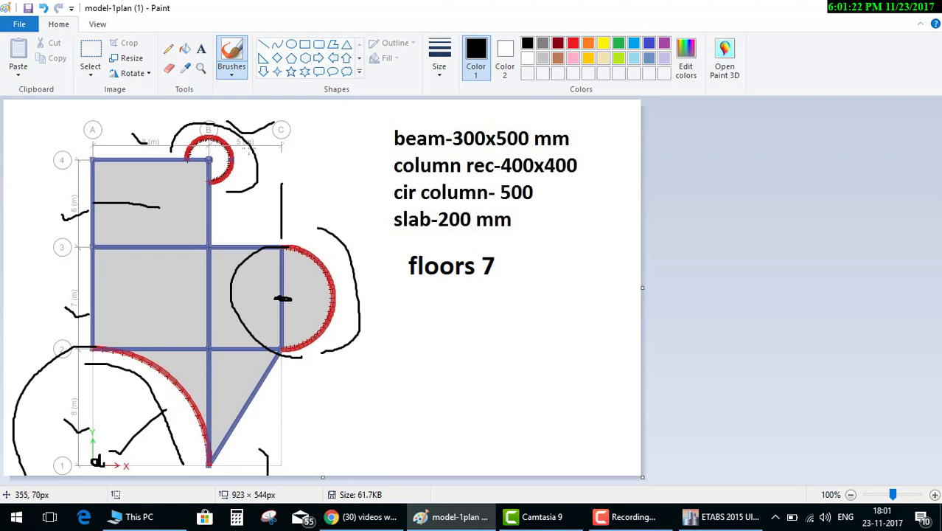
pyautogui.moveTo(187, 194)
pyautogui.mouseDown()
pyautogui.moveTo(188, 212)
pyautogui.moveTo(256, 207)
pyautogui.mouseUp()
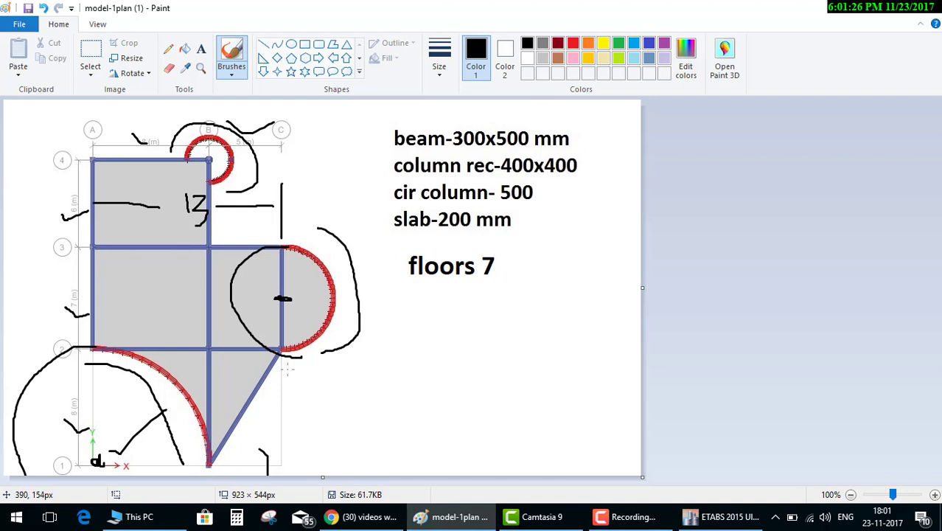
# Draw a dimension arrow and label it 11·5.
pyautogui.moveTo(337, 298)
pyautogui.mouseDown()
pyautogui.moveTo(475, 299)
pyautogui.moveTo(432, 475)
pyautogui.moveTo(453, 433)
pyautogui.mouseUp()
pyautogui.moveTo(409, 329)
pyautogui.mouseDown()
pyautogui.moveTo(419, 302)
pyautogui.moveTo(470, 326)
pyautogui.mouseUp()
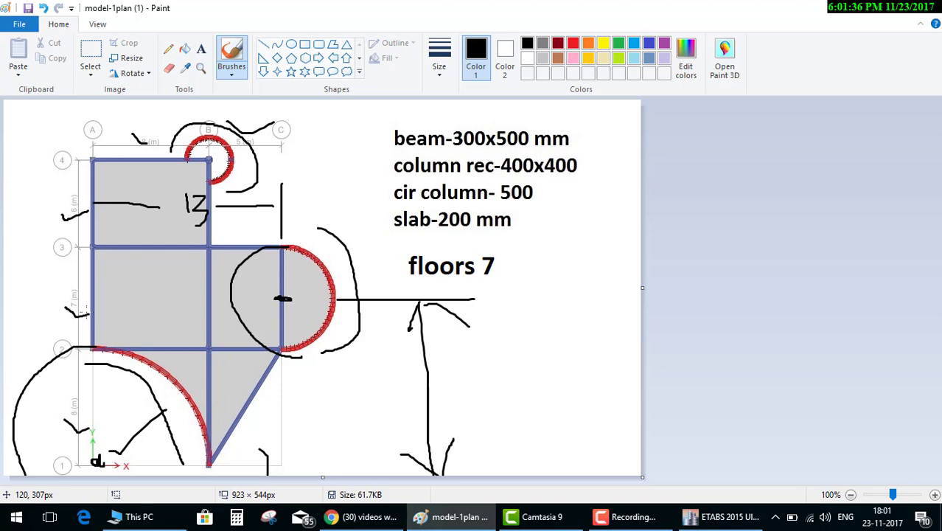
pyautogui.moveTo(441, 358)
pyautogui.mouseDown()
pyautogui.moveTo(445, 375)
pyautogui.moveTo(460, 378)
pyautogui.moveTo(492, 349)
pyautogui.moveTo(484, 379)
pyautogui.mouseUp()
# Finish the 11·5 label and set the rotation centre to X 13, Y 11.5.
pyautogui.click(477, 357)
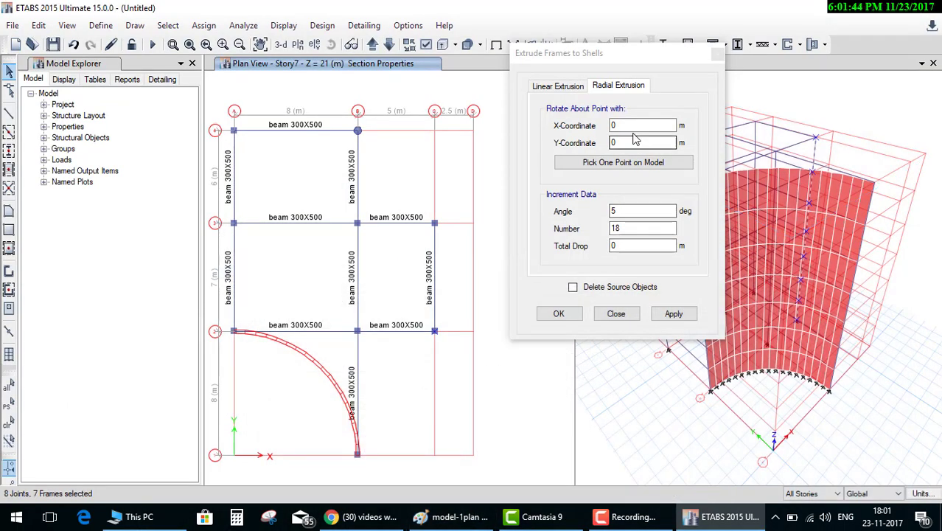
pyautogui.click(631, 126)
pyautogui.write('13')
pyautogui.press('Tab')
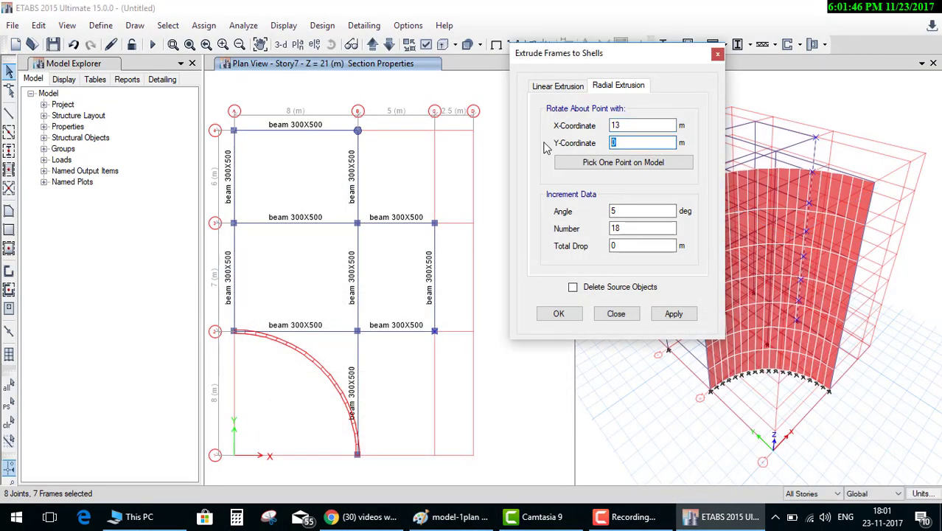
pyautogui.write('11.5')
# Set 18 increments of 5° and apply the radial extrusion to create the curved wall.
pyautogui.click(625, 214)
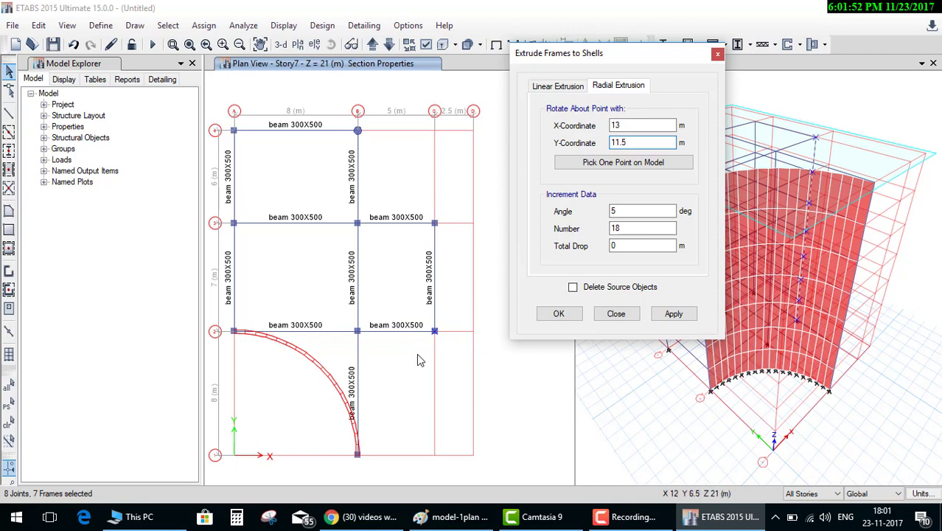
pyautogui.doubleClick(640, 228)
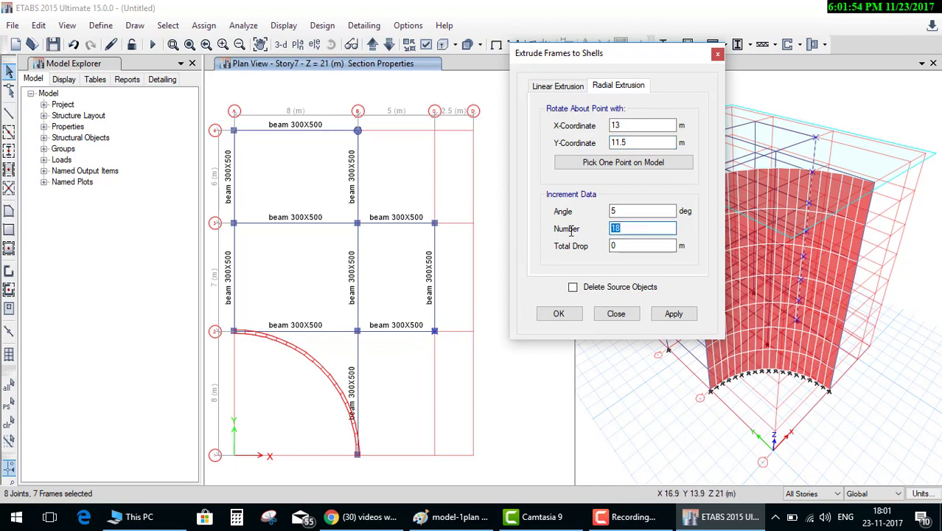
pyautogui.write('18')
pyautogui.click(569, 317)
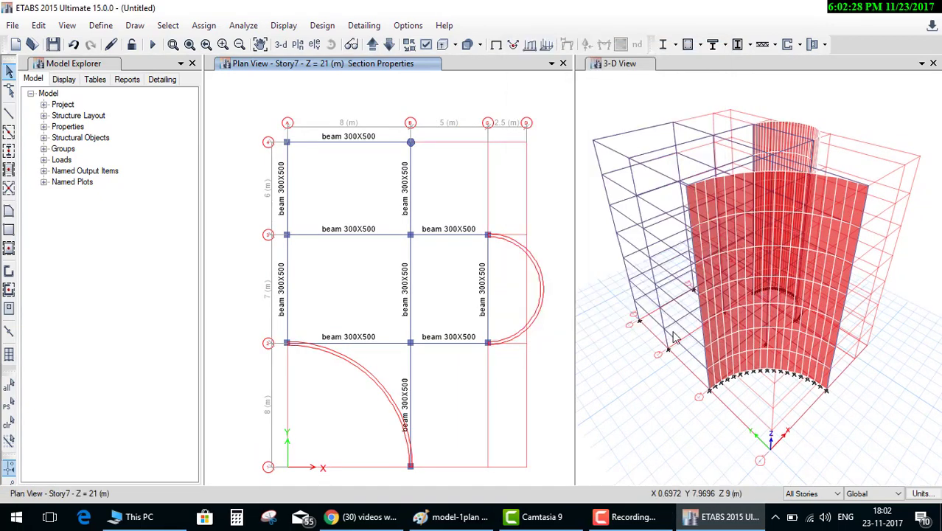
pyautogui.click(538, 292)
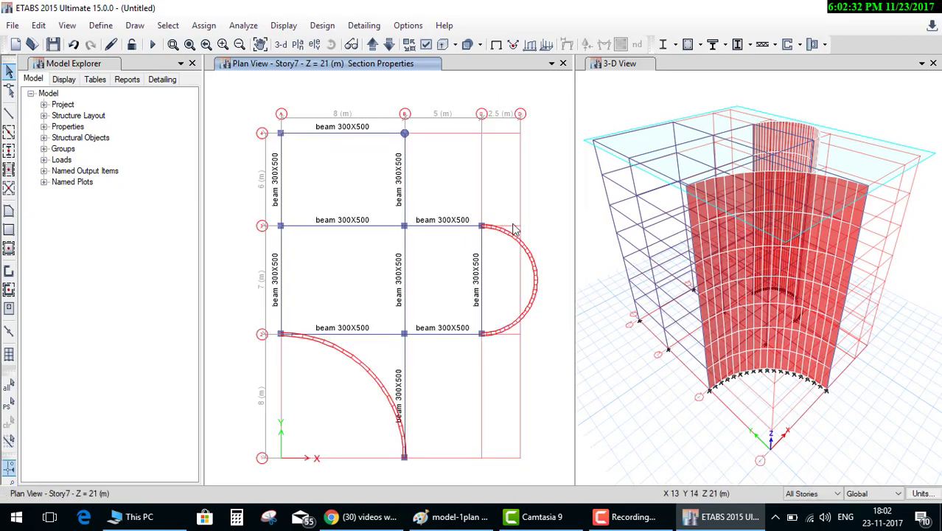
# Circle the small top curved wall in Paint, add a leader with a 2.5 note, then return to ETABS.
pyautogui.click(452, 517)
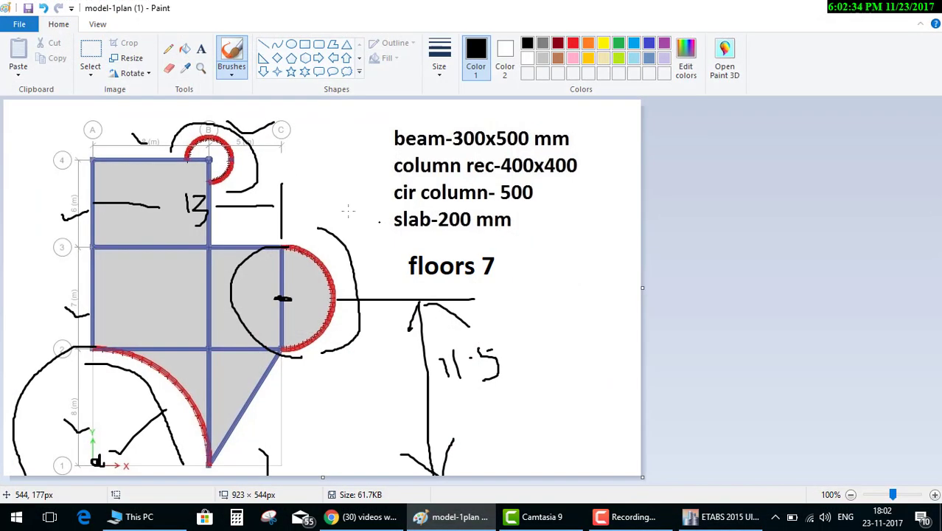
pyautogui.moveTo(199, 112); pyautogui.dragTo(164, 177)
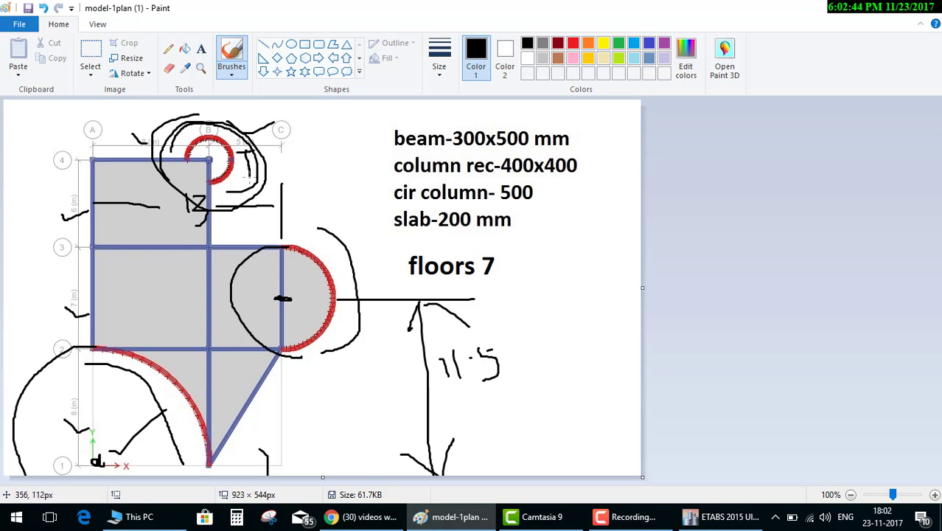
pyautogui.moveTo(264, 165); pyautogui.dragTo(307, 144)
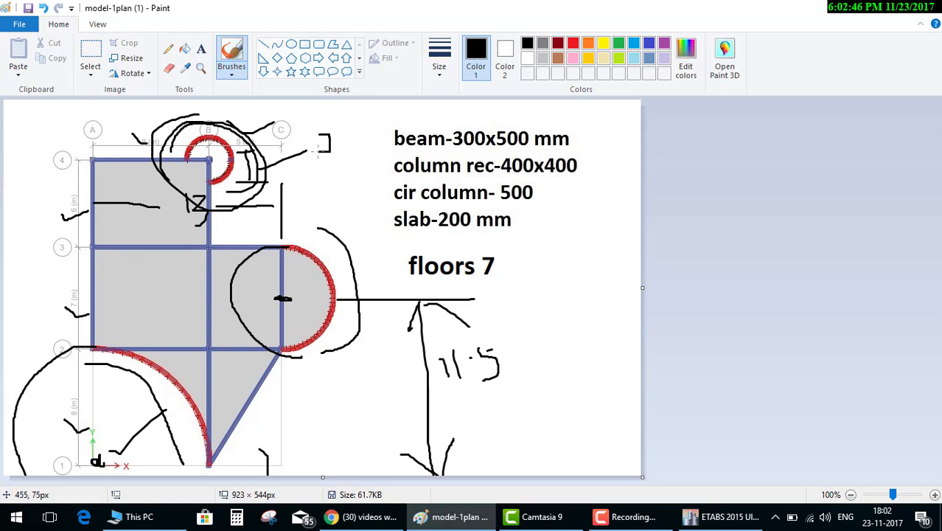
pyautogui.moveTo(361, 126)
pyautogui.mouseDown()
pyautogui.moveTo(348, 137)
pyautogui.moveTo(358, 148)
pyautogui.mouseUp()
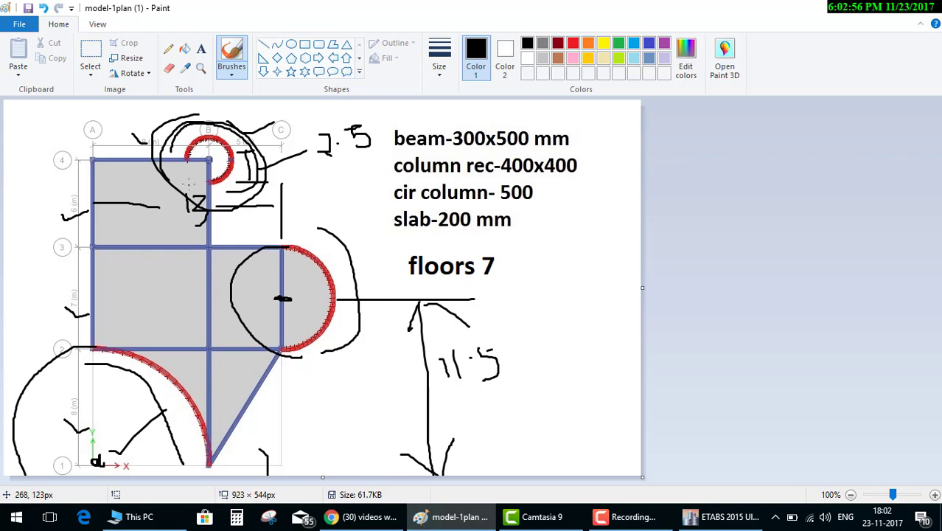
pyautogui.click(628, 516)
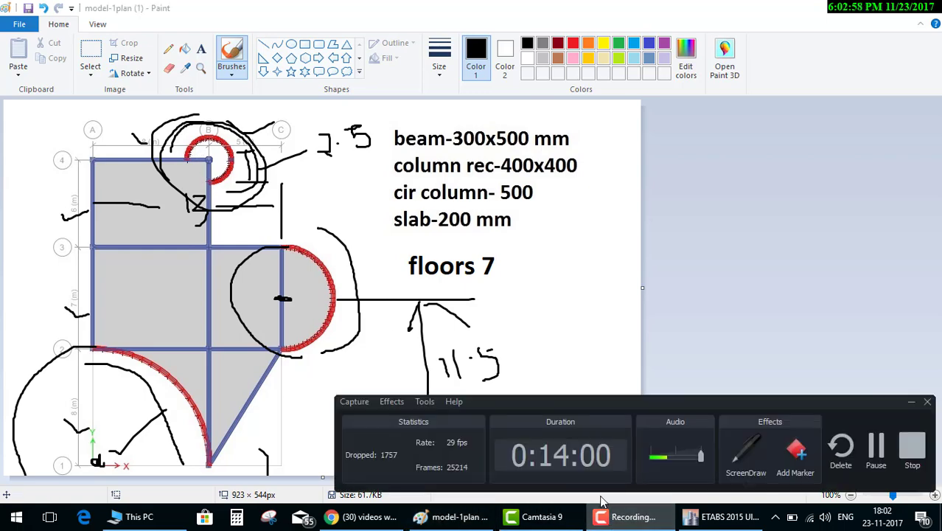
pyautogui.click(717, 519)
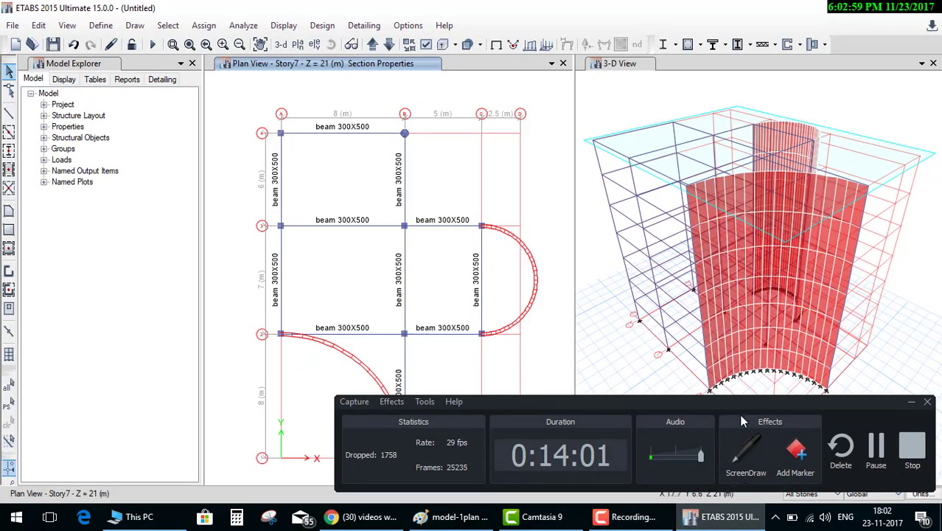
# Place a new joint on grid line B about 2.5 m below grid 4.
pyautogui.click(912, 401)
pyautogui.moveTo(410, 173); pyautogui.dragTo(401, 163, button='middle')
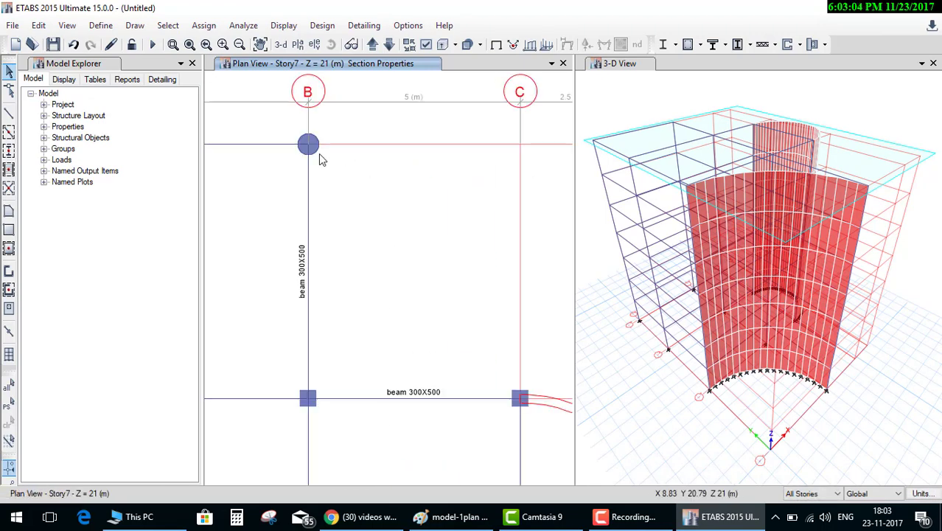
pyautogui.click(136, 28)
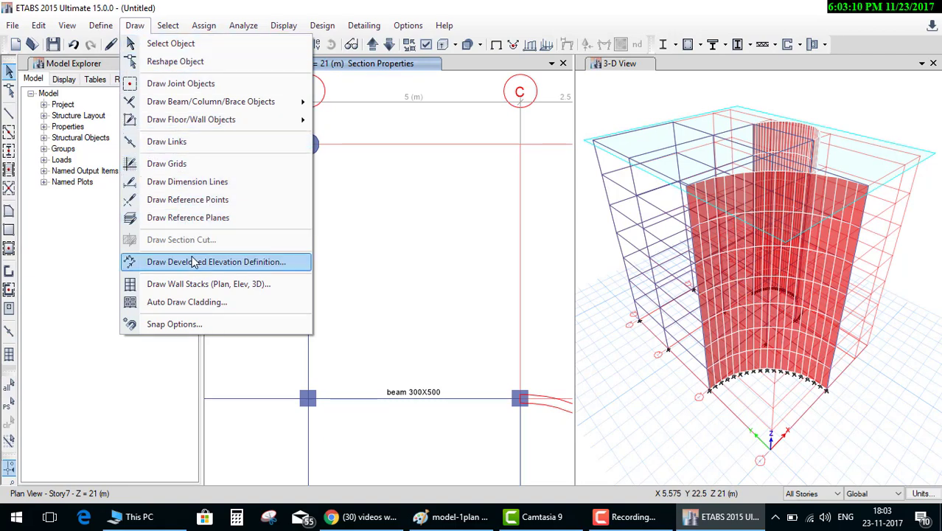
pyautogui.click(196, 85)
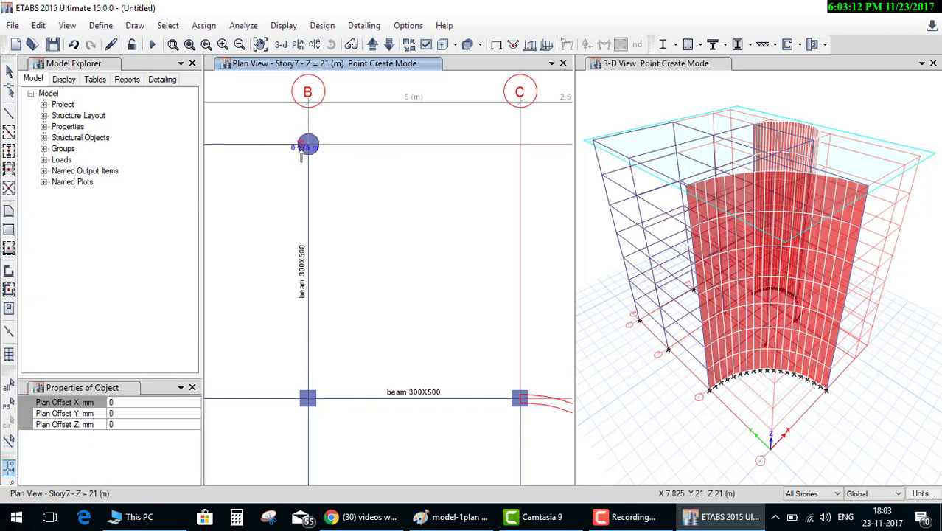
pyautogui.scroll(3, 309, 146)
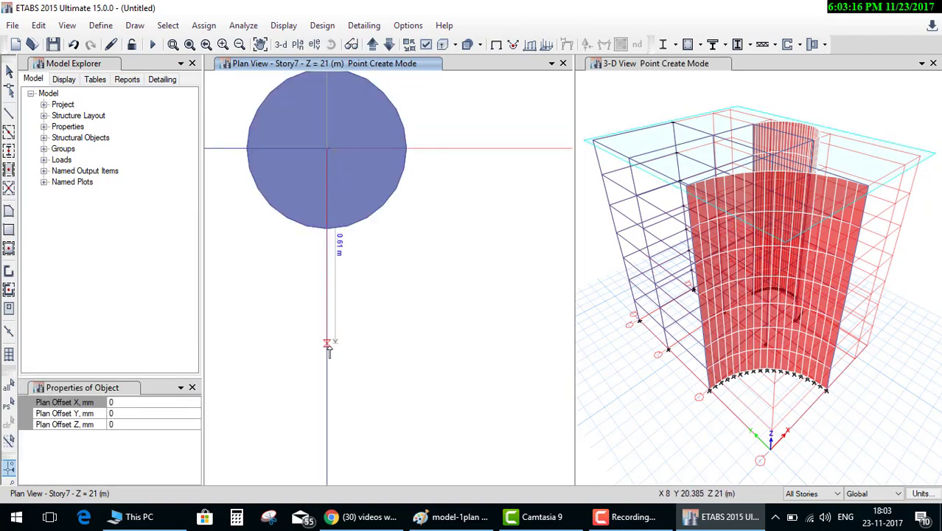
pyautogui.scroll(-4, 327, 361)
pyautogui.moveTo(326, 369); pyautogui.dragTo(322, 279, button='middle')
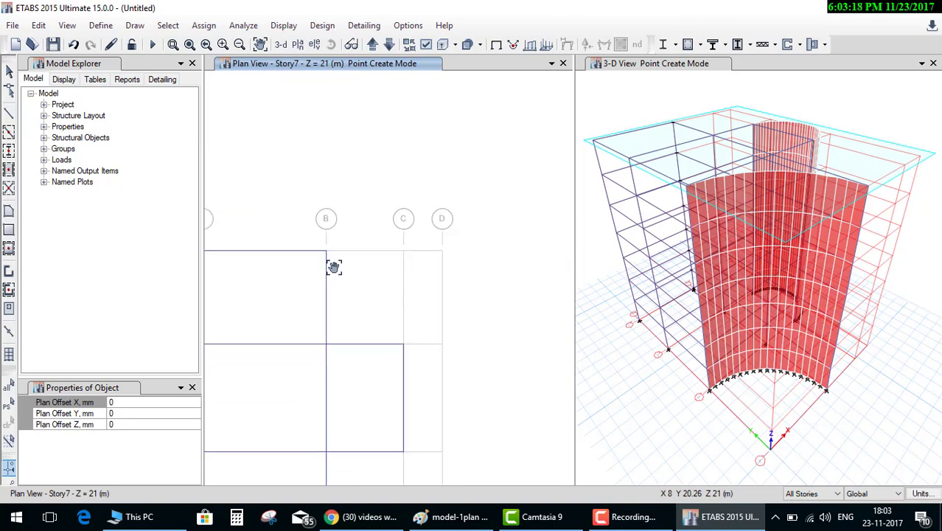
pyautogui.scroll(5, 322, 278)
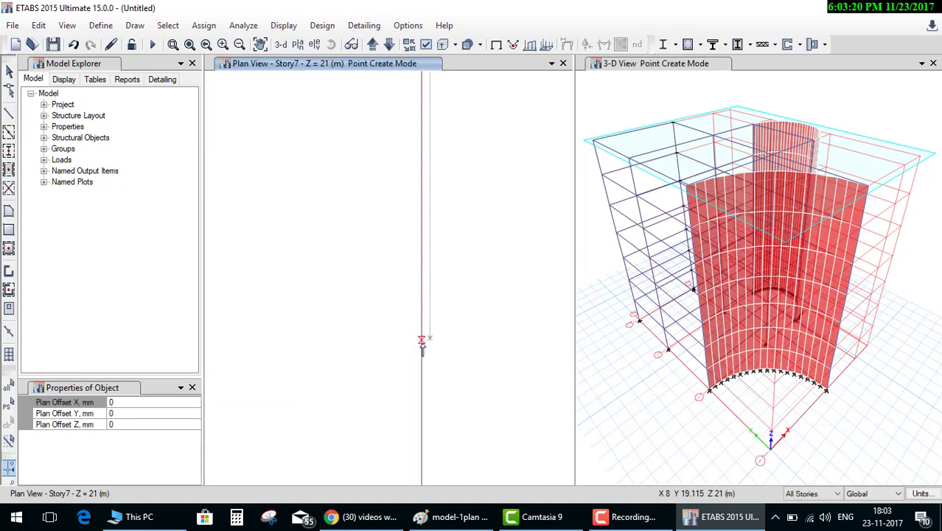
pyautogui.scroll(1, 426, 350)
pyautogui.scroll(1, 425, 350)
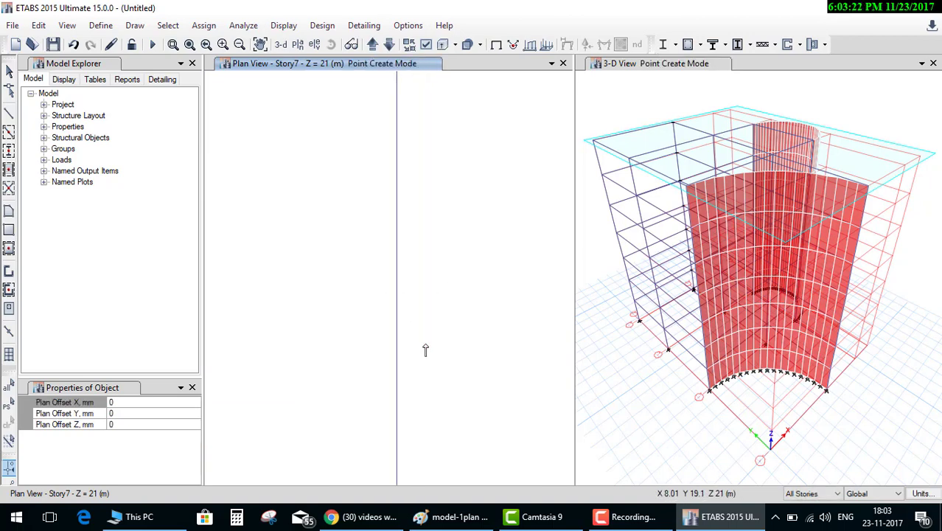
pyautogui.scroll(1, 425, 349)
pyautogui.scroll(1, 426, 349)
pyautogui.moveTo(290, 235); pyautogui.dragTo(421, 324, button='middle')
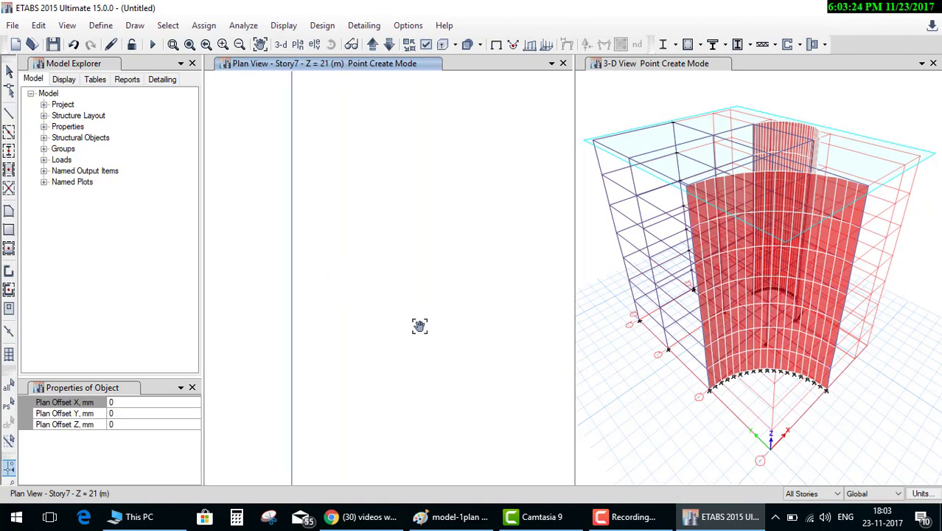
pyautogui.scroll(-2, 411, 319)
pyautogui.scroll(-2, 411, 319)
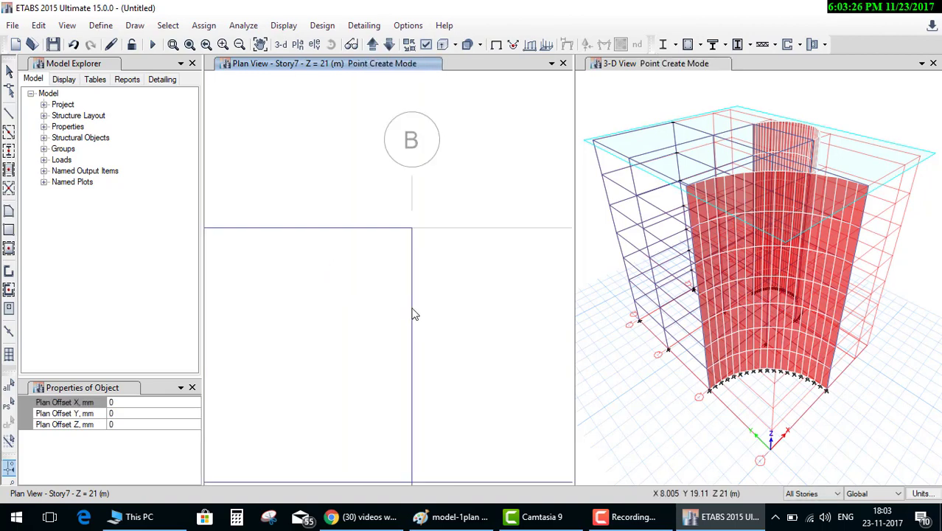
pyautogui.moveTo(422, 410); pyautogui.dragTo(412, 278, button='middle')
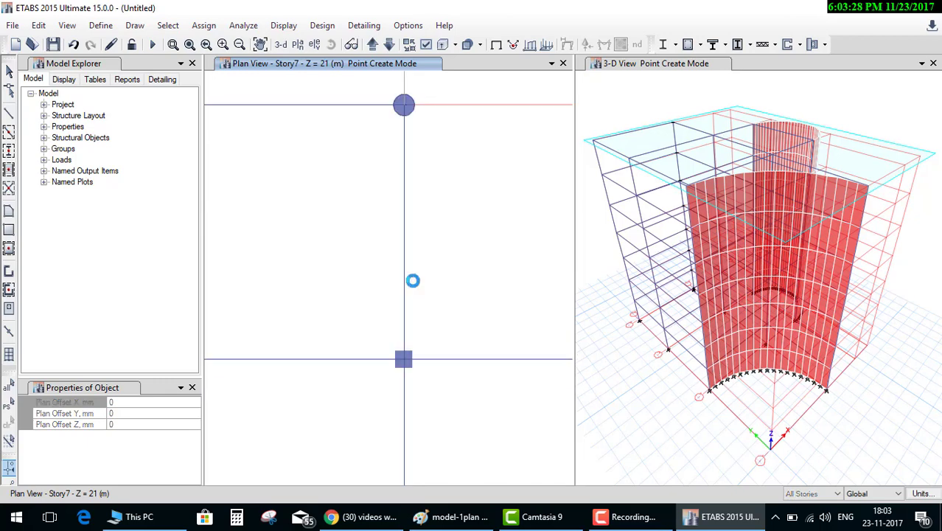
pyautogui.press('Escape')
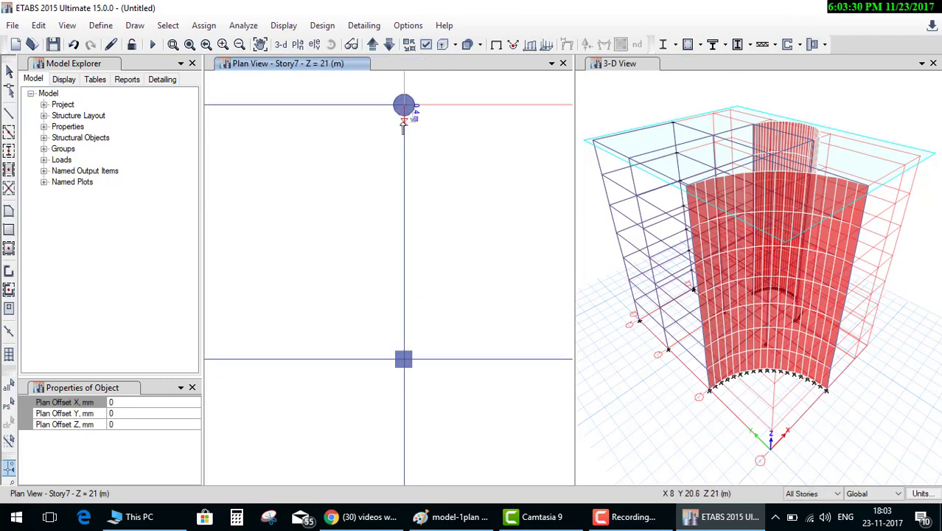
pyautogui.click(404, 211)
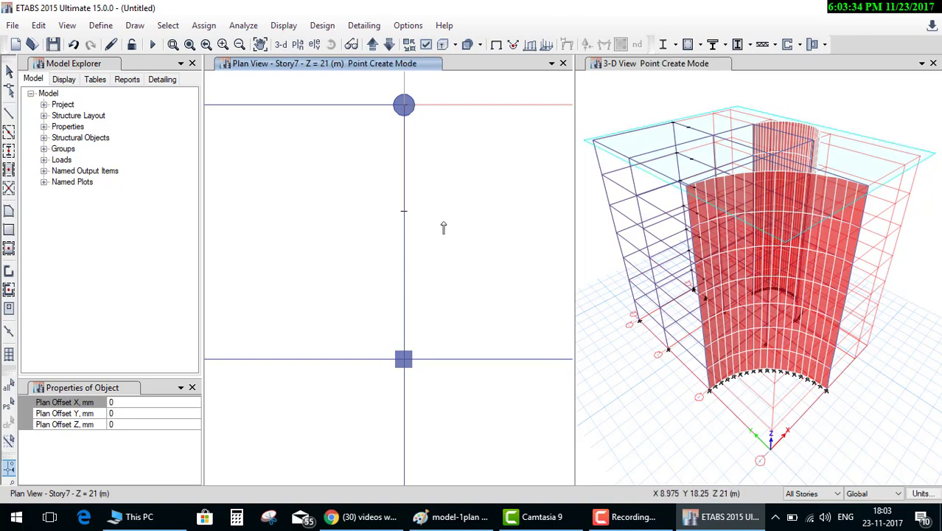
pyautogui.press('Escape')
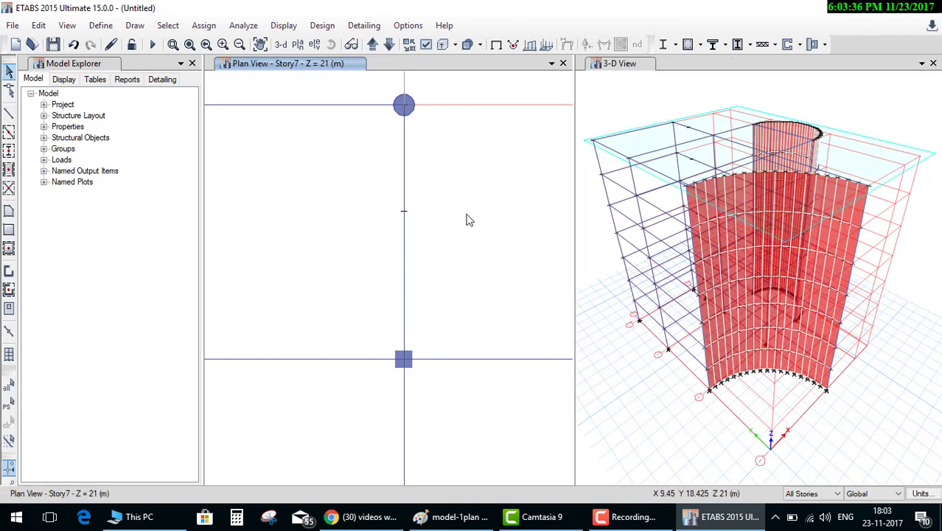
# Put a cir 500 circular column on the new joint using Quick Draw Columns.
pyautogui.scroll(-3, 465, 218)
pyautogui.scroll(-2, 463, 173)
pyautogui.scroll(3, 418, 213)
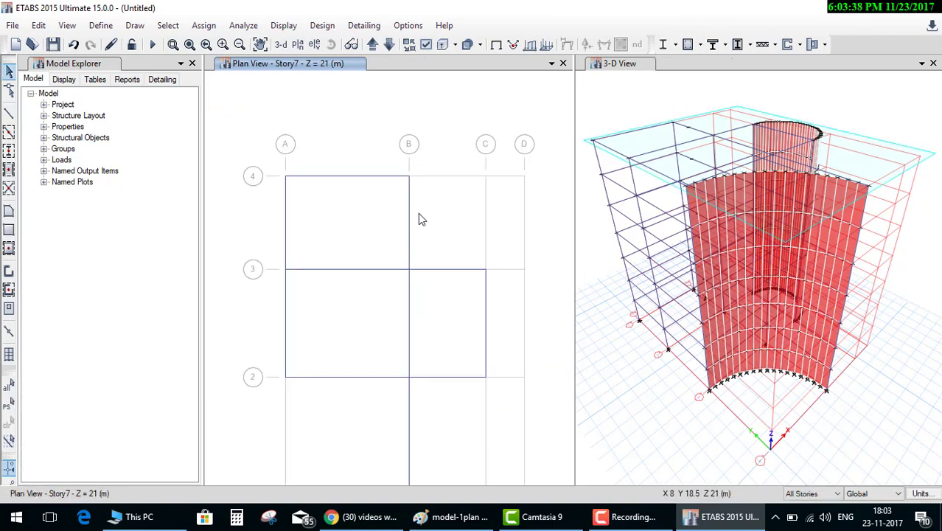
pyautogui.click(8, 150)
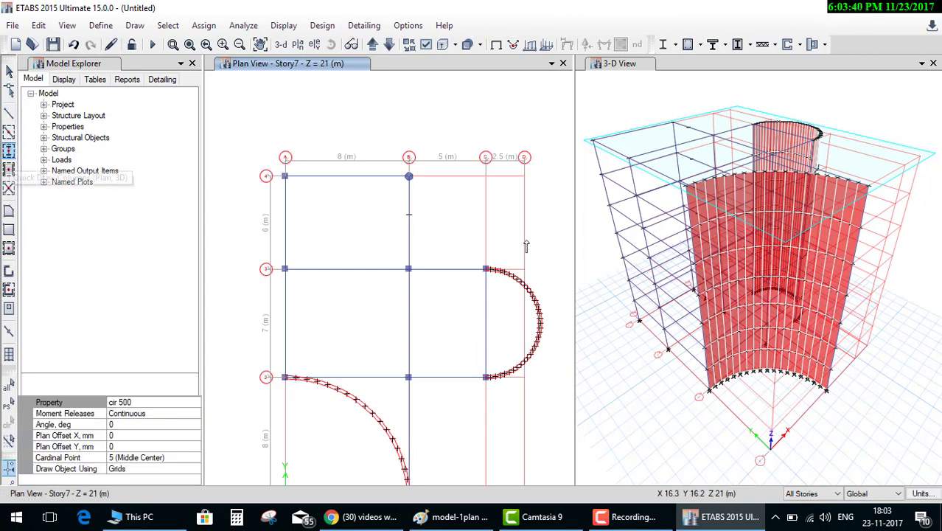
pyautogui.click(409, 215)
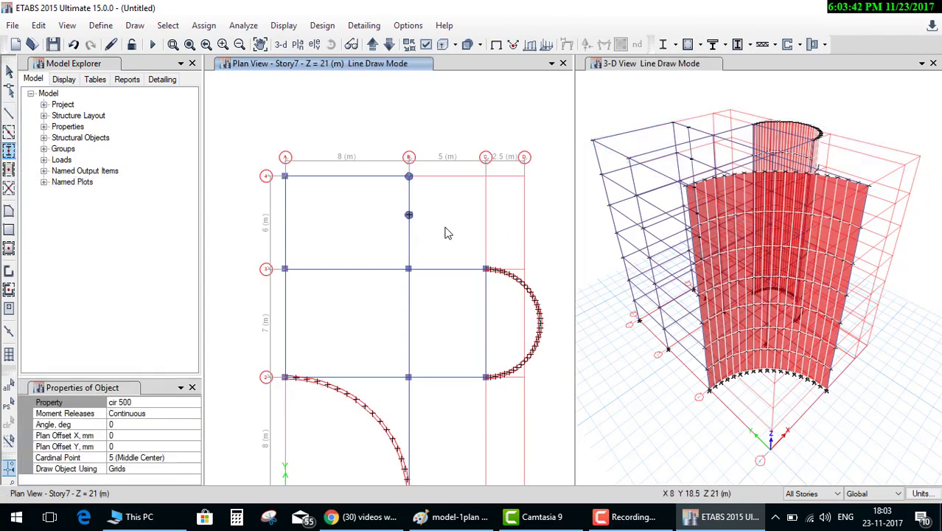
pyautogui.press('Escape')
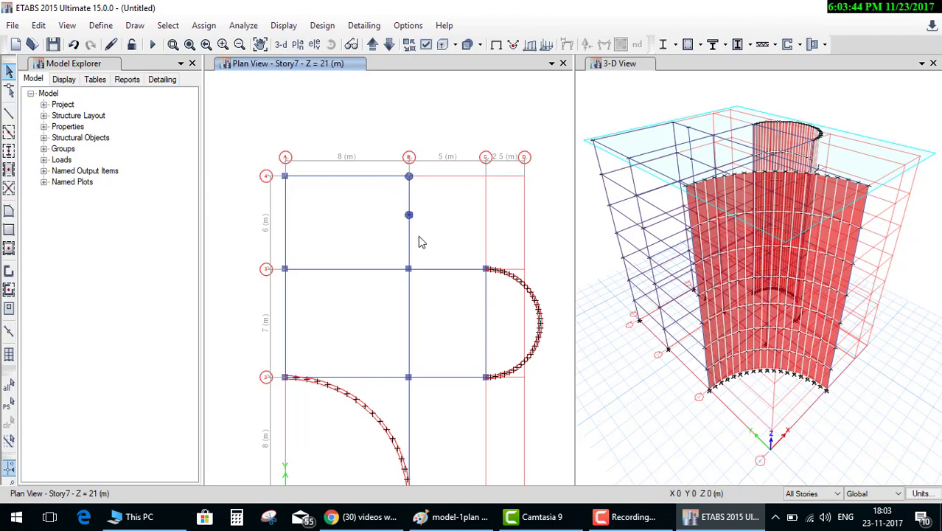
pyautogui.click(38, 25)
pyautogui.moveTo(66, 261)
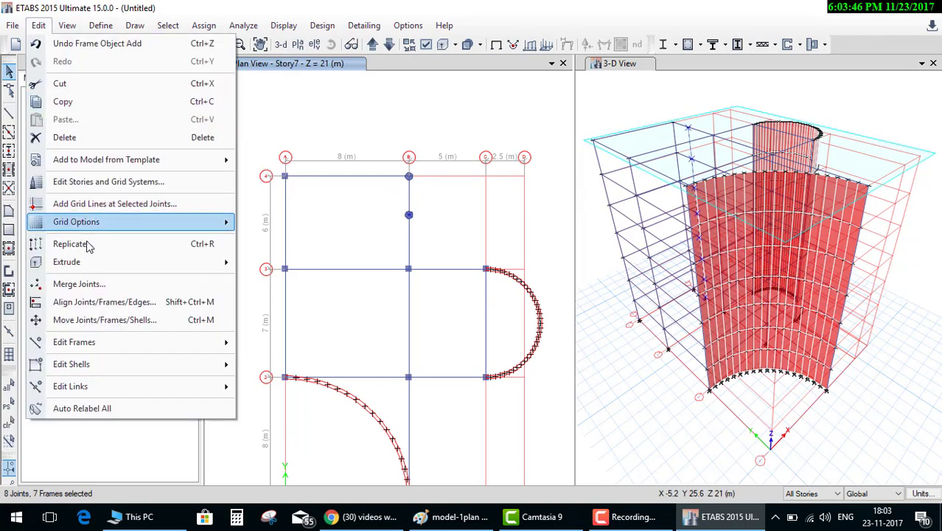
# Set the radial extrusion to 54 increments (270/5) about grid point B4 (X 8, Y 21).
pyautogui.click(295, 281)
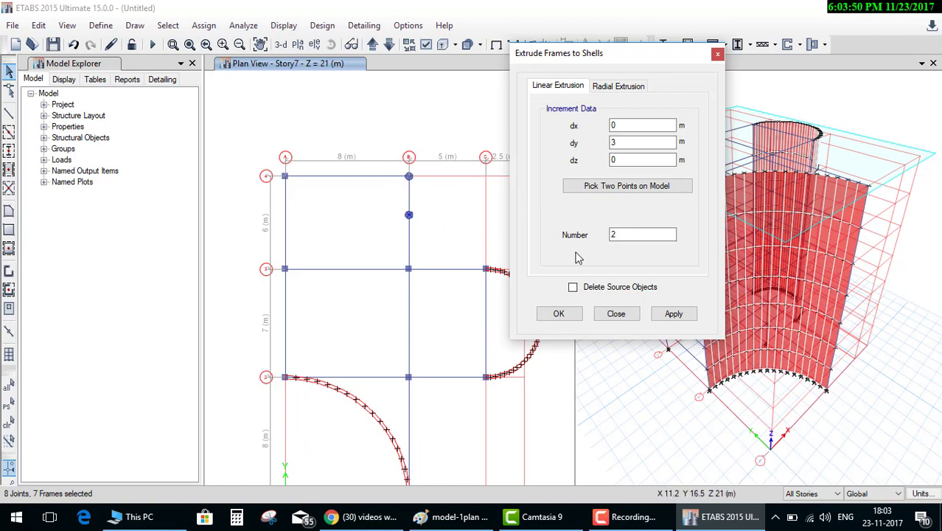
pyautogui.click(609, 89)
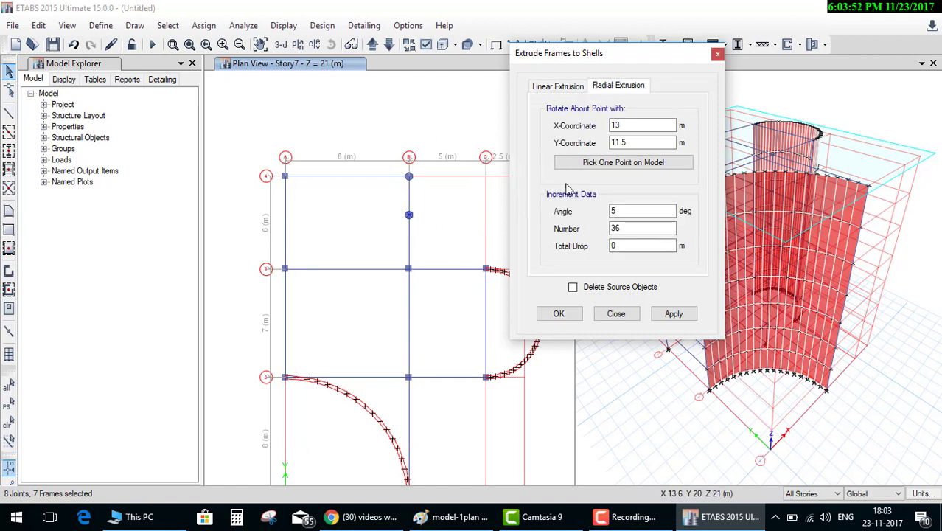
pyautogui.click(621, 230)
pyautogui.doubleClick(621, 235)
pyautogui.write('270/5')
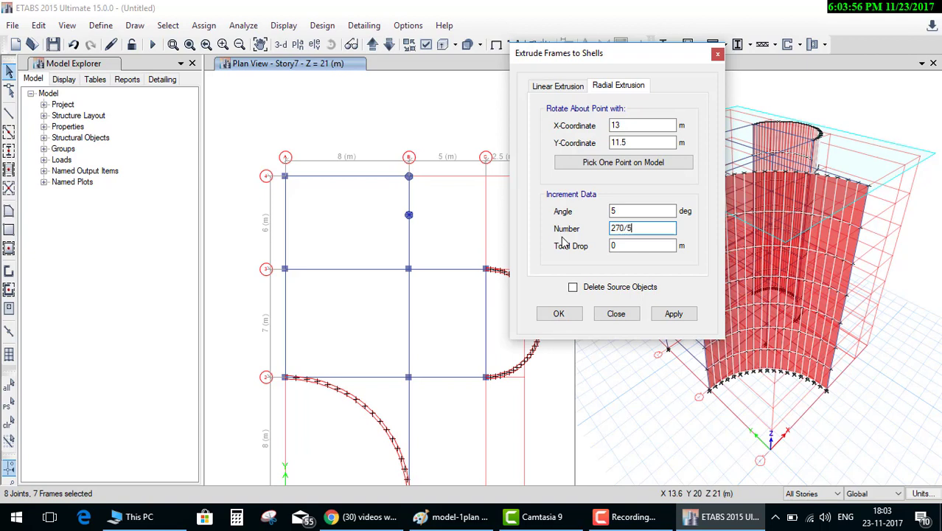
pyautogui.click(645, 246)
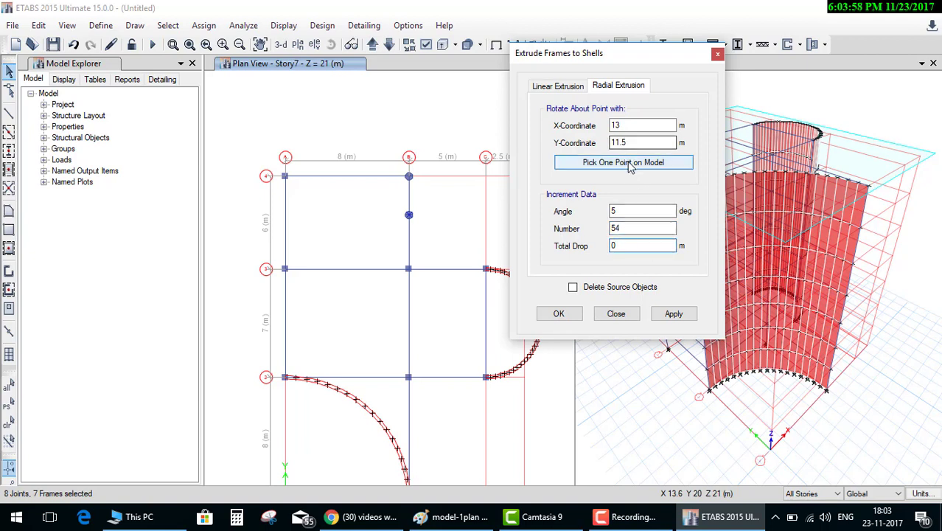
pyautogui.click(619, 164)
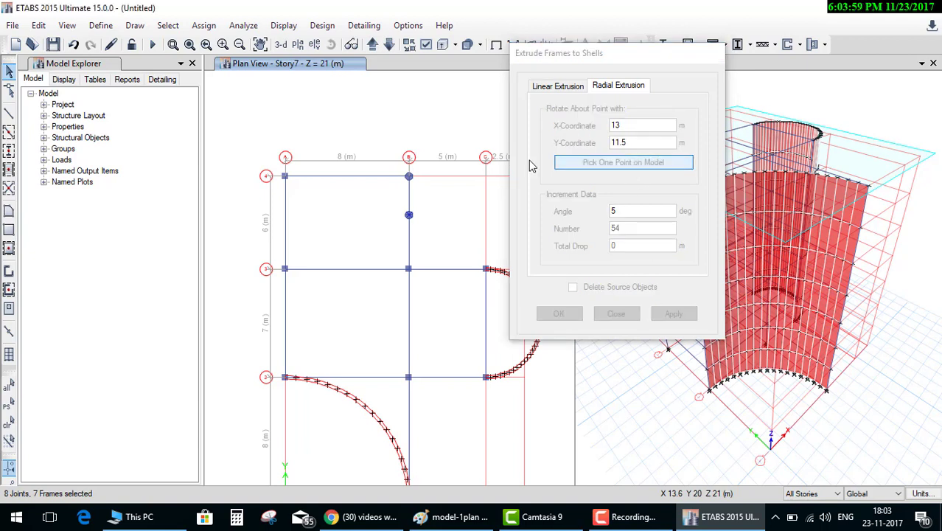
pyautogui.click(409, 179)
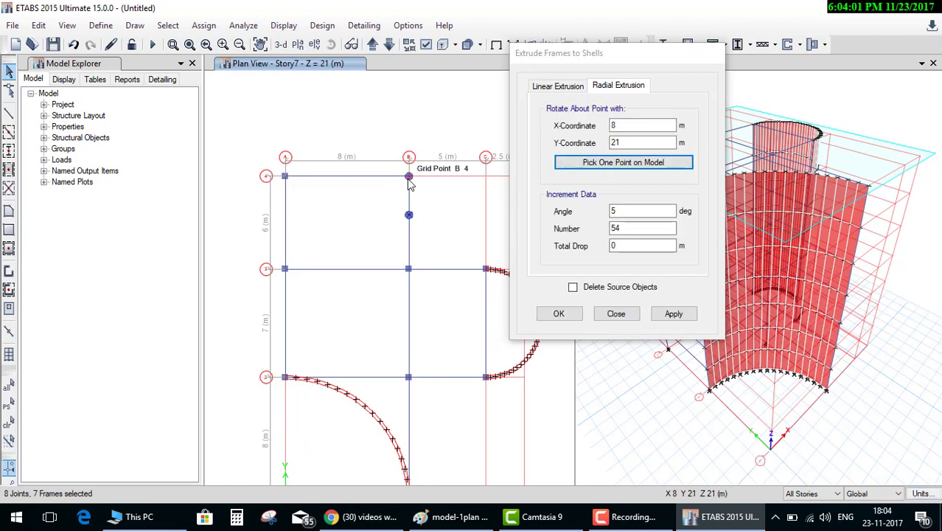
pyautogui.click(561, 314)
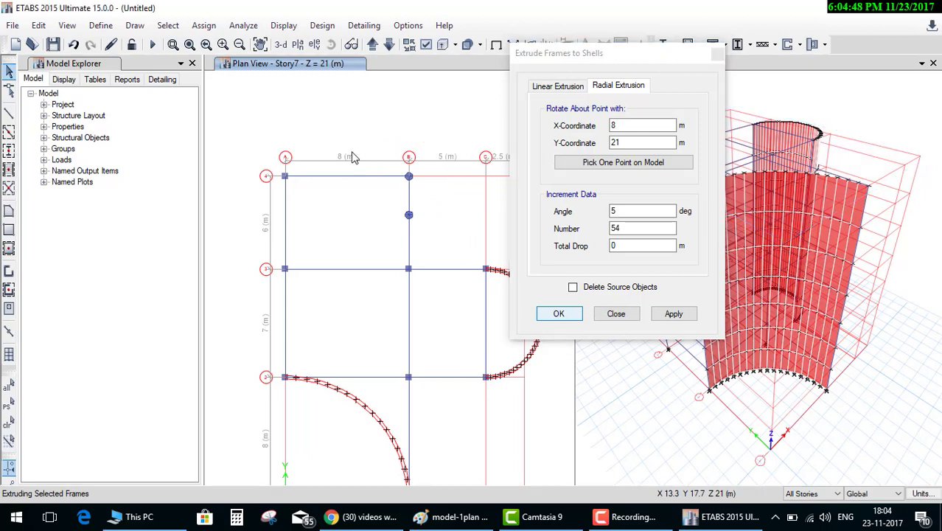
# Commit the extrusion, creating the three-quarter circular wall swept about B4.
pyautogui.click(557, 314)
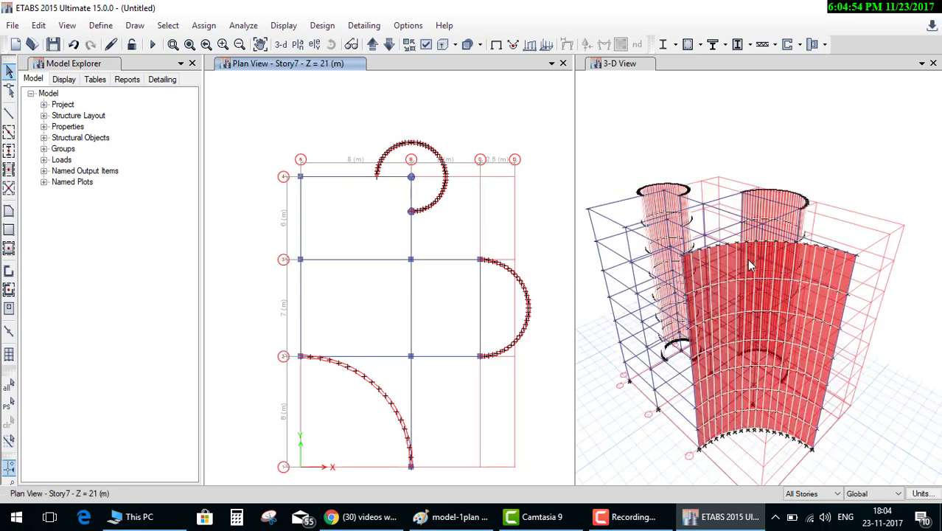
pyautogui.click(747, 258)
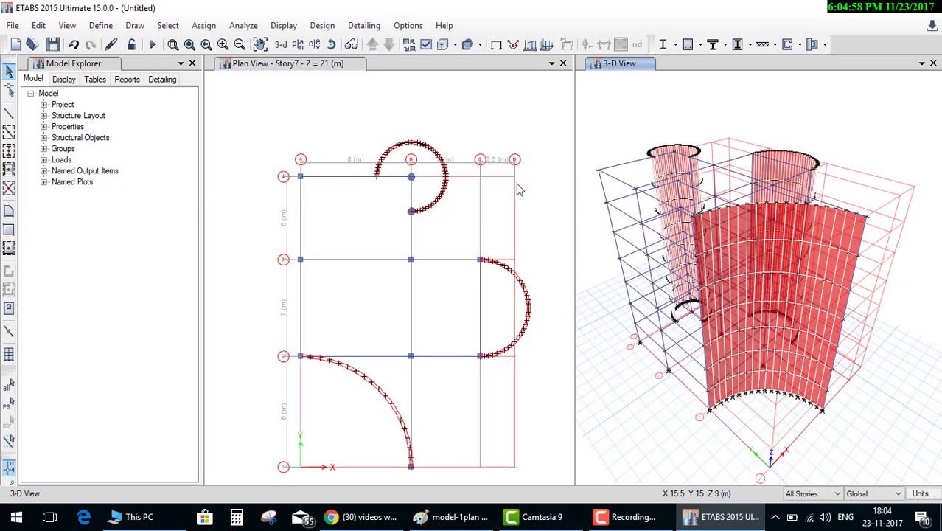
pyautogui.click(517, 185)
pyautogui.scroll(5, 411, 235)
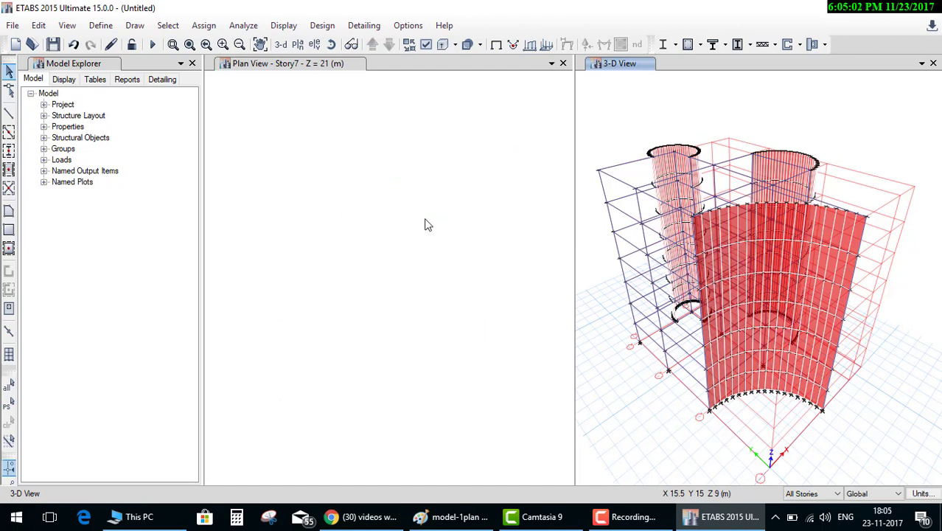
# Delete the column and shell piece at the new wall's end, then zoom back out.
pyautogui.moveTo(341, 180); pyautogui.dragTo(405, 255, button='middle')
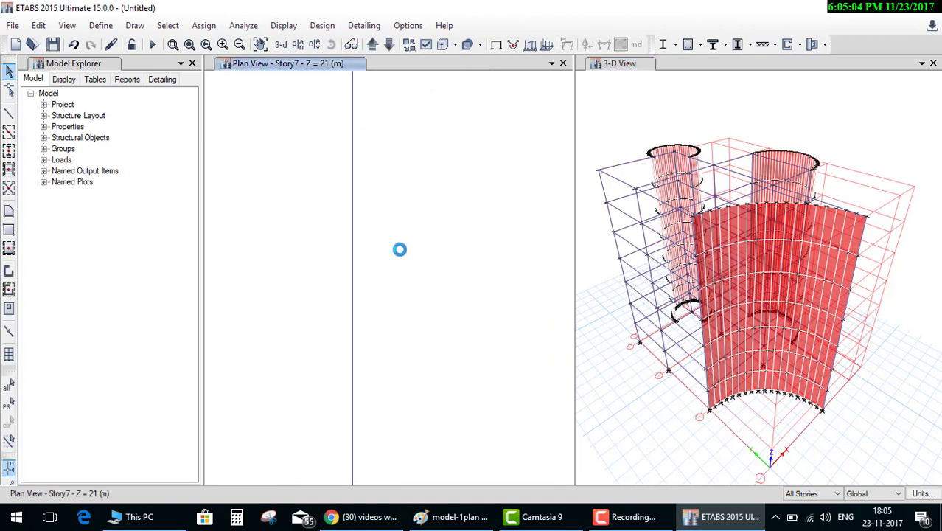
pyautogui.moveTo(372, 262); pyautogui.dragTo(372, 262)
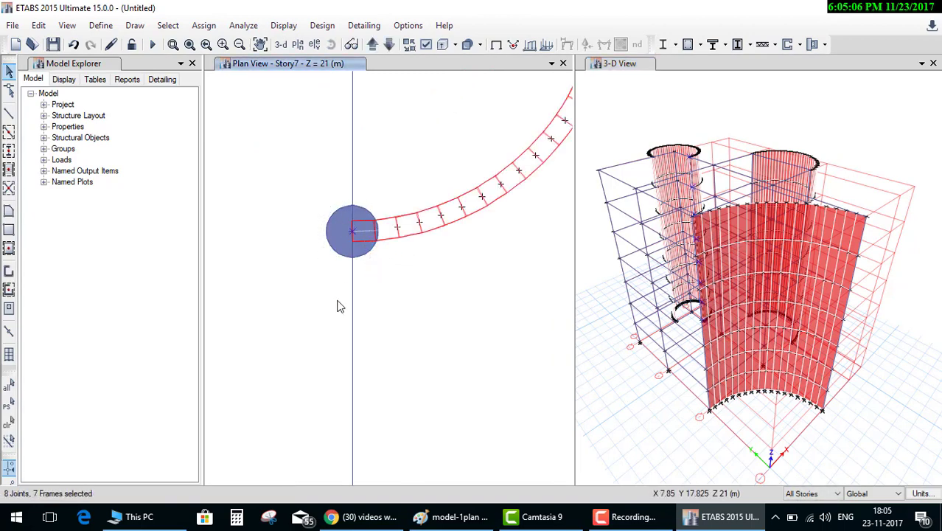
pyautogui.press('Delete')
pyautogui.scroll(-3, 341, 308)
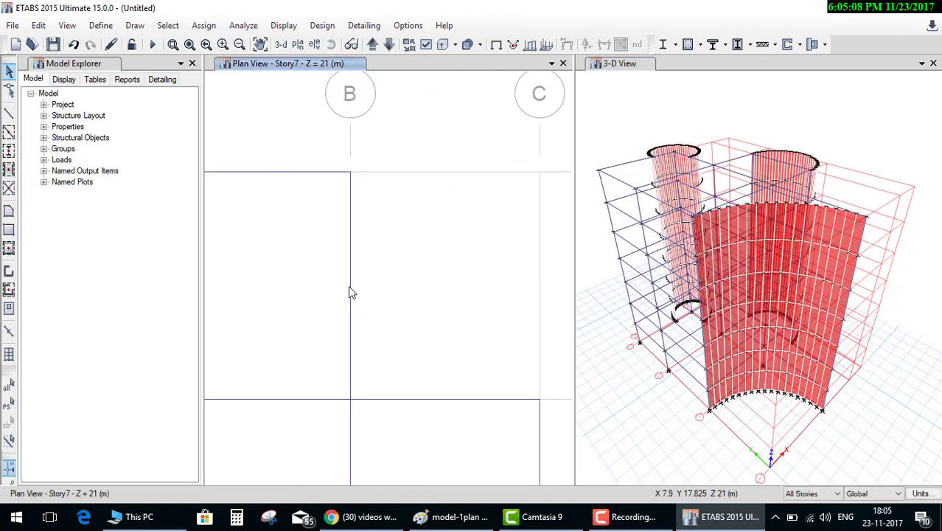
pyautogui.scroll(-3, 351, 290)
pyautogui.scroll(-1, 301, 276)
pyautogui.moveTo(369, 246); pyautogui.dragTo(373, 239, button='middle')
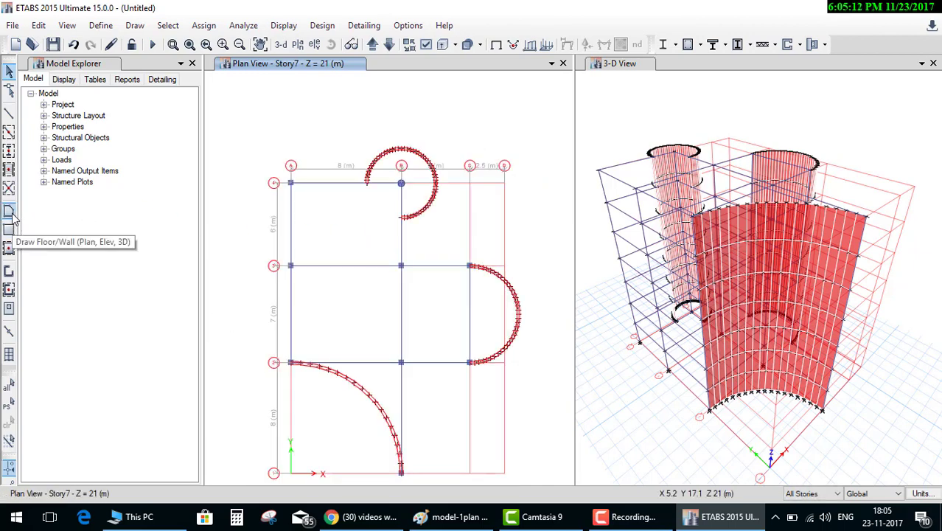
# Quick-draw Slab200 floor slabs into bays A–B/3–4, A–B/2–3 and B–C/2–3 on all storeys.
pyautogui.click(9, 251)
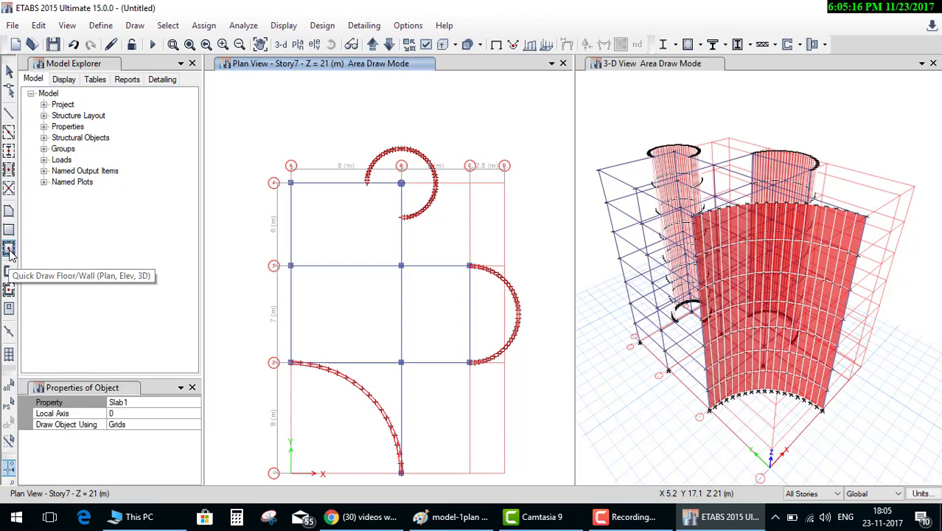
pyautogui.click(195, 403)
pyautogui.click(195, 402)
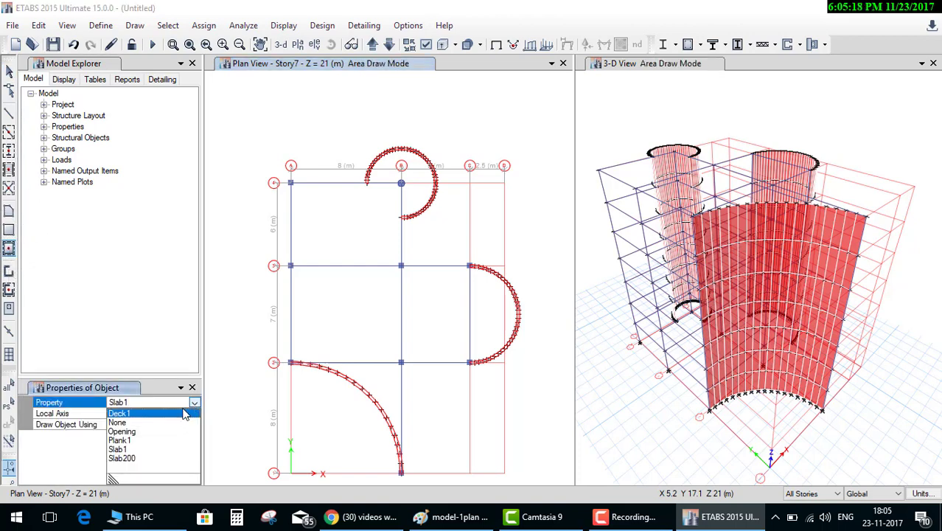
pyautogui.click(135, 460)
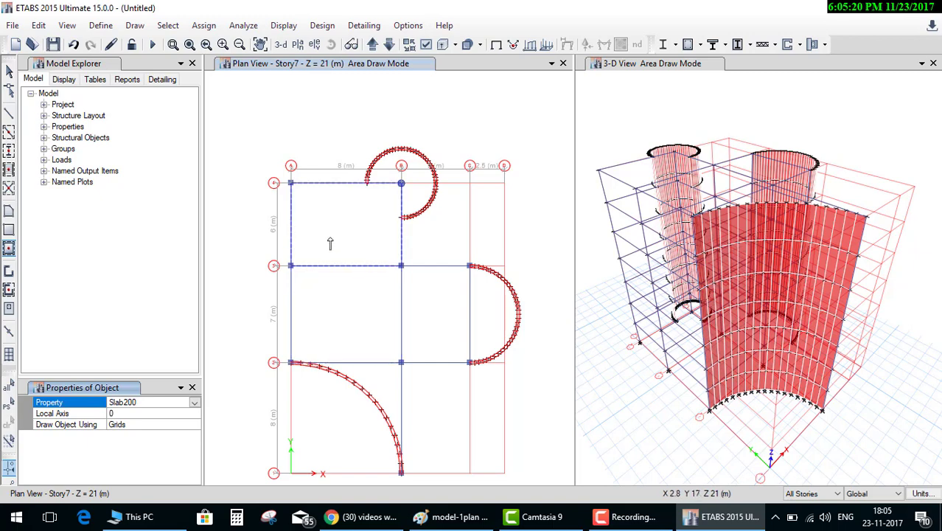
pyautogui.click(354, 231)
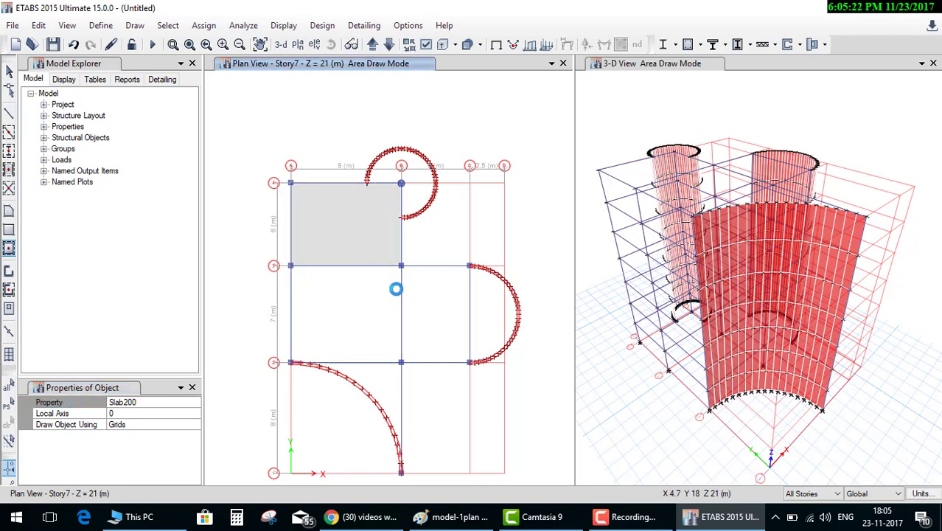
pyautogui.click(340, 328)
pyautogui.click(432, 320)
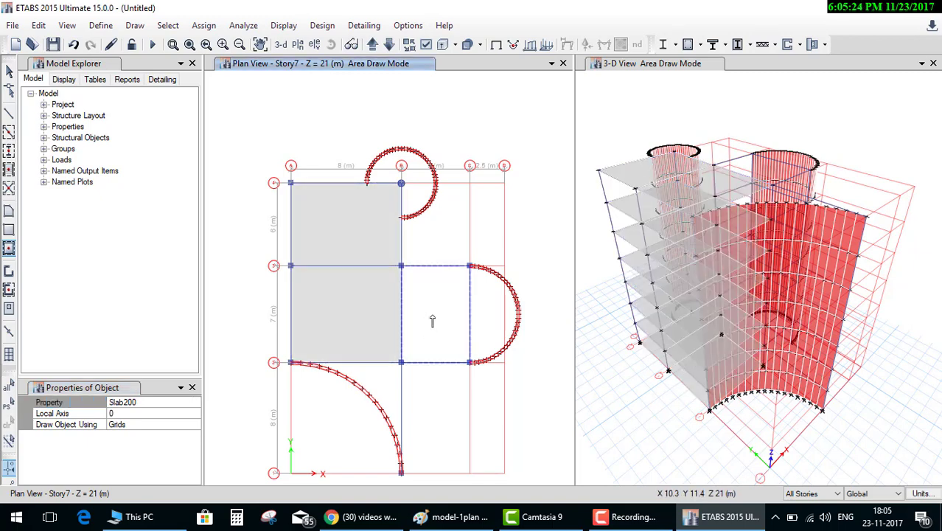
pyautogui.click(435, 317)
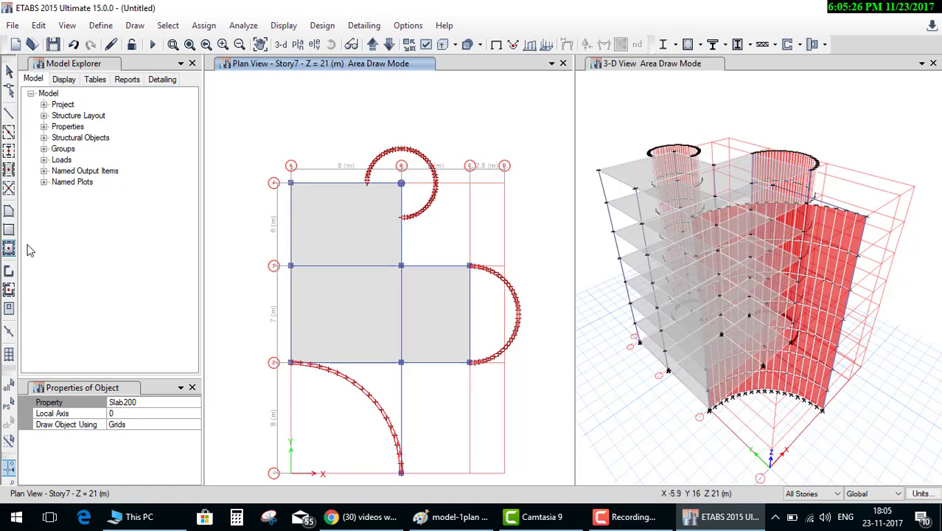
pyautogui.click(9, 231)
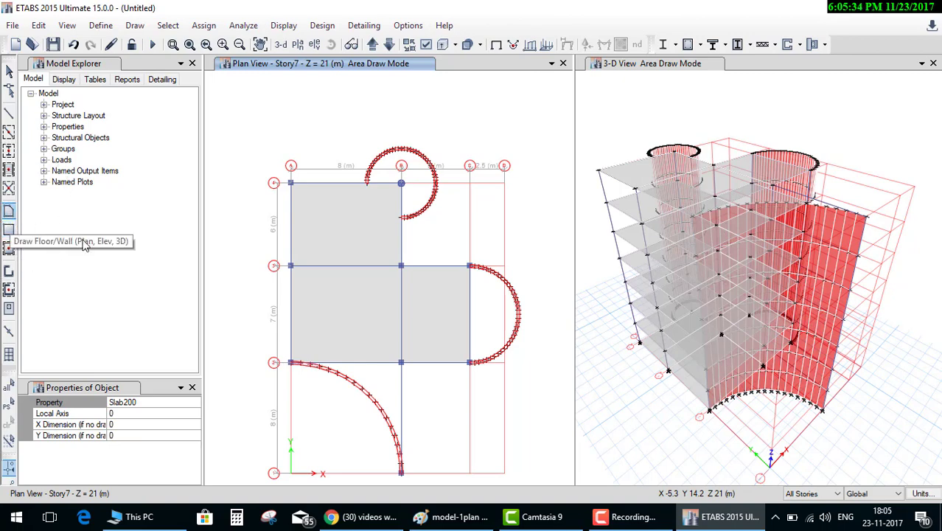
# Choose point-by-point floor drawing and close the 3D view to enlarge the Story7 plan.
pyautogui.click(9, 212)
pyautogui.scroll(1, 431, 339)
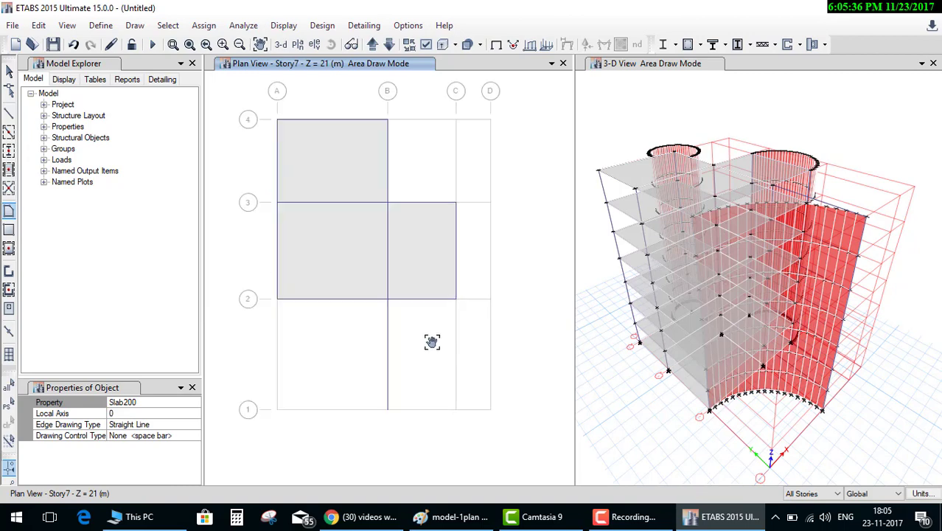
pyautogui.scroll(1, 368, 306)
pyautogui.scroll(2, 369, 315)
pyautogui.scroll(-3, 369, 315)
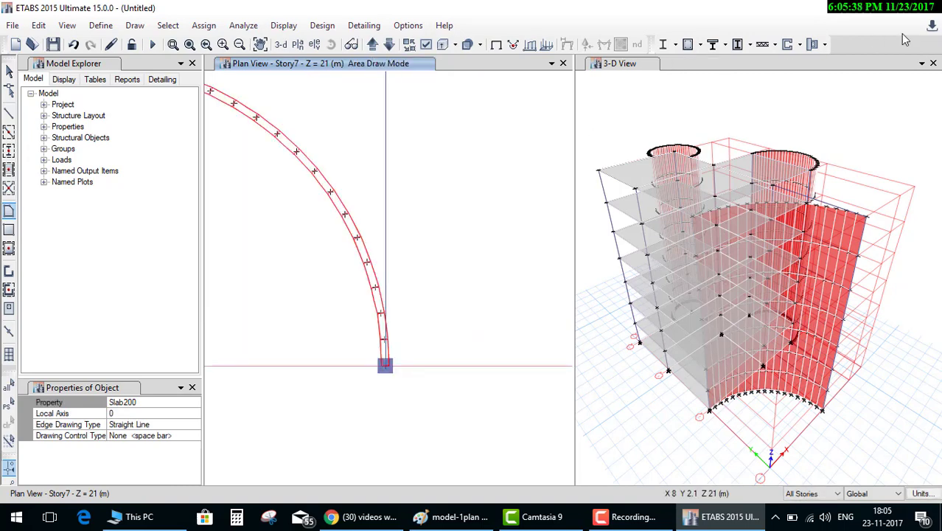
pyautogui.click(934, 62)
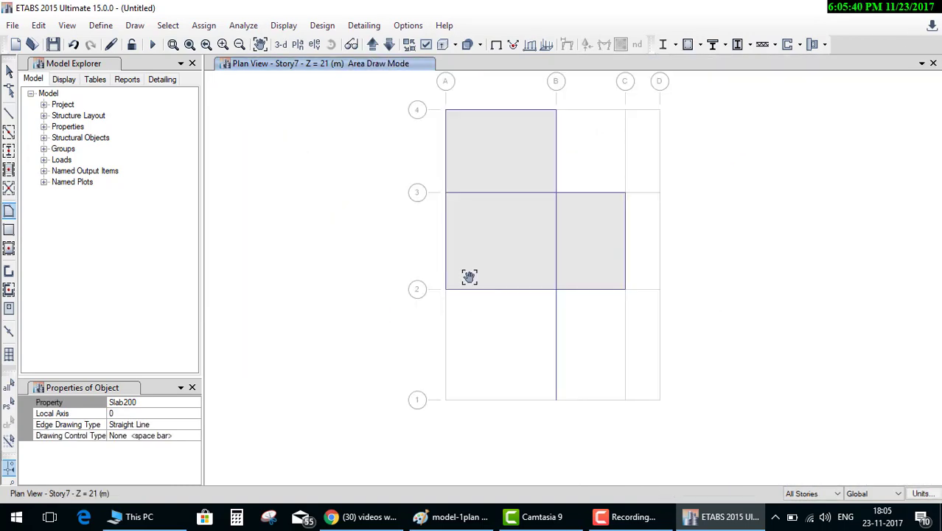
pyautogui.scroll(3, 505, 327)
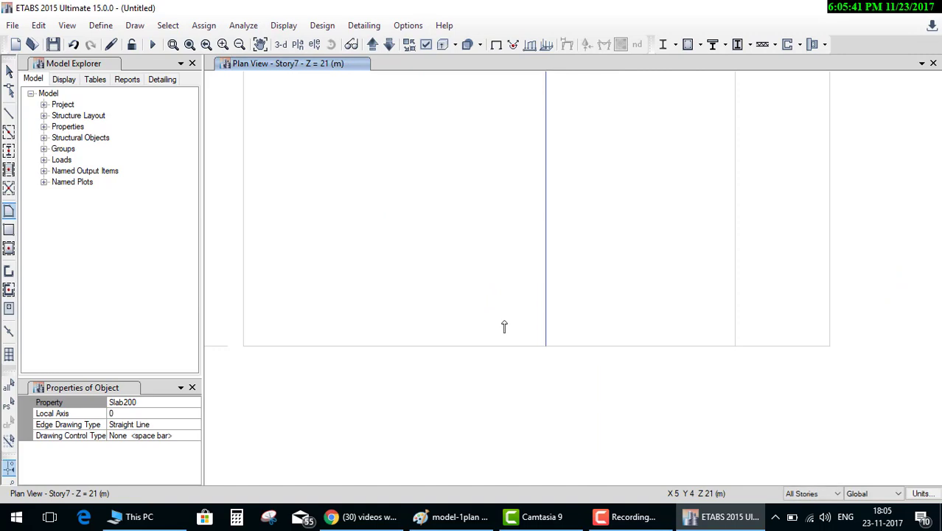
# Trace a floor outline from grid point B1 along the quarter-circle wall joints and finish it.
pyautogui.click(546, 346)
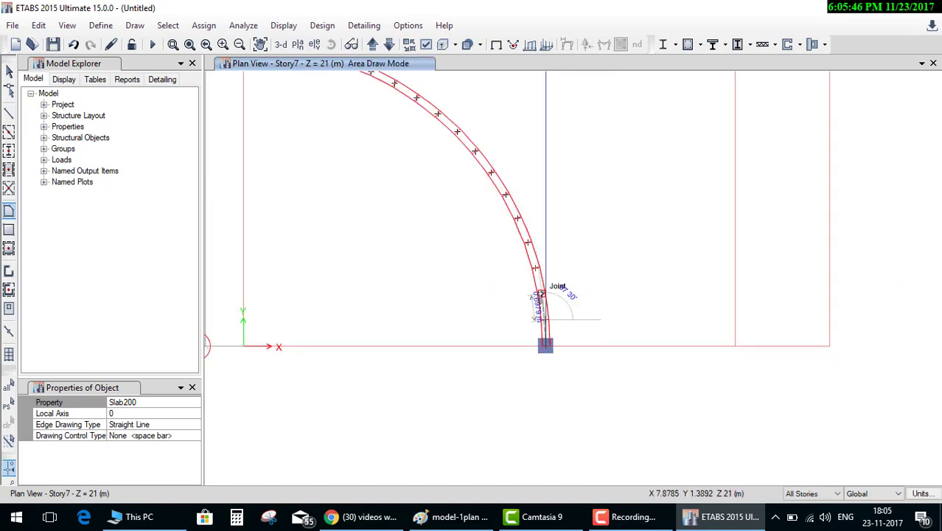
pyautogui.scroll(2, 541, 295)
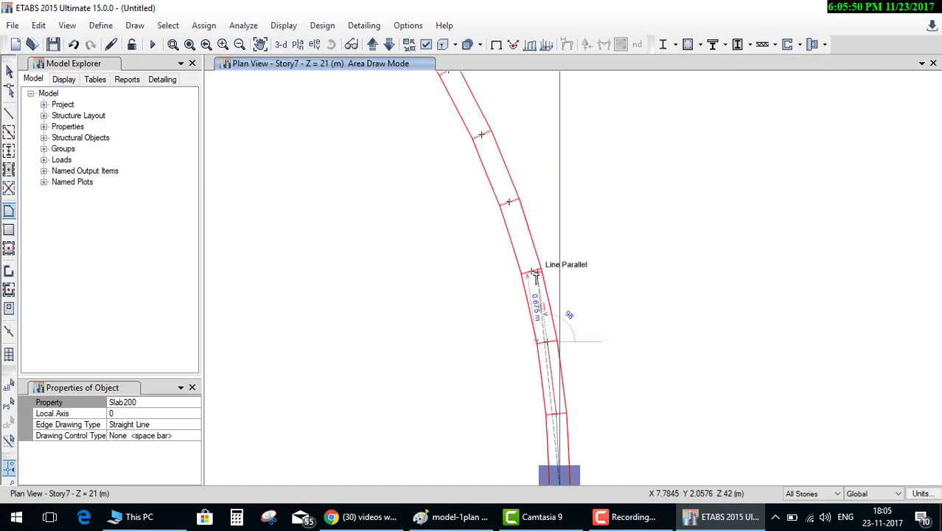
pyautogui.click(533, 271)
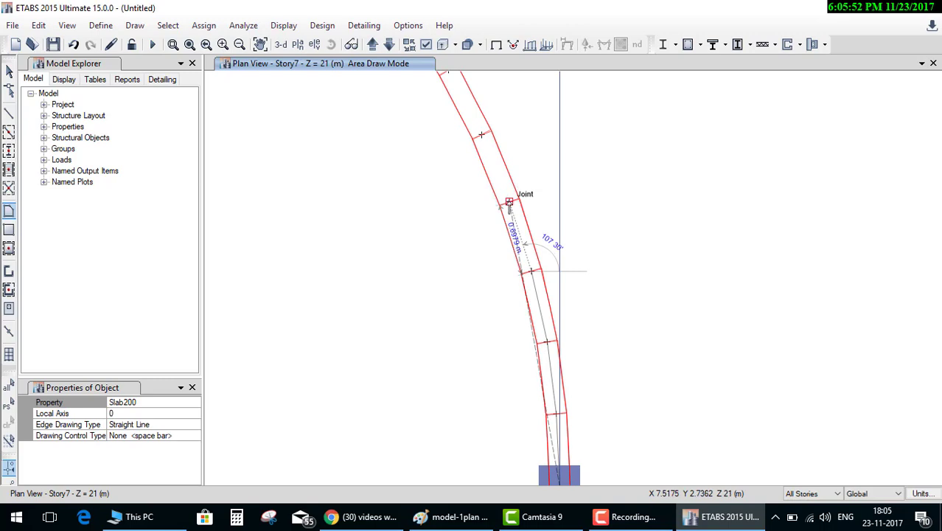
pyautogui.moveTo(481, 136); pyautogui.dragTo(521, 305, button='middle')
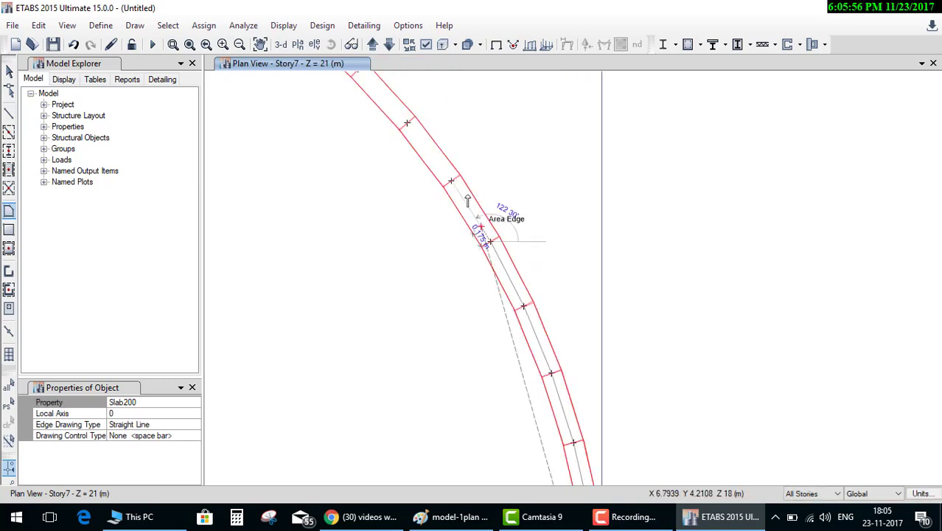
pyautogui.click(451, 181)
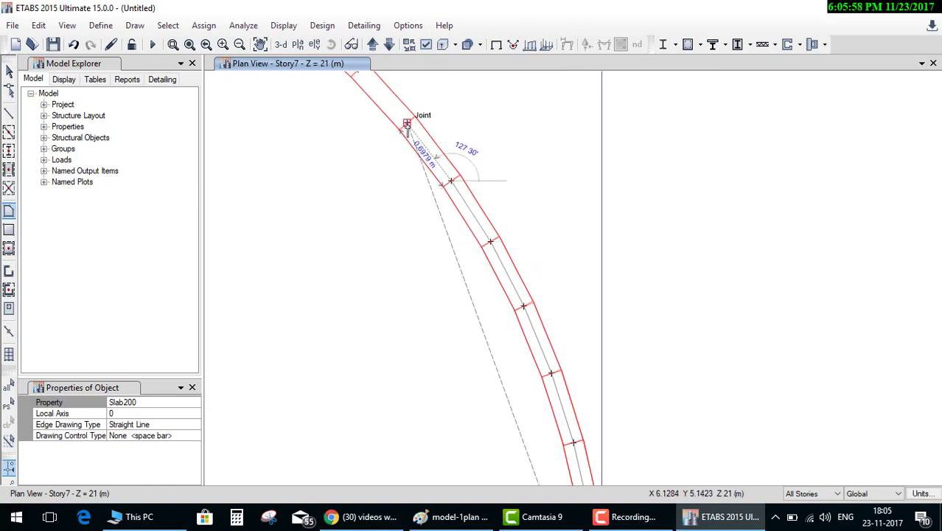
pyautogui.click(406, 124)
pyautogui.moveTo(420, 127); pyautogui.dragTo(498, 312, button='middle')
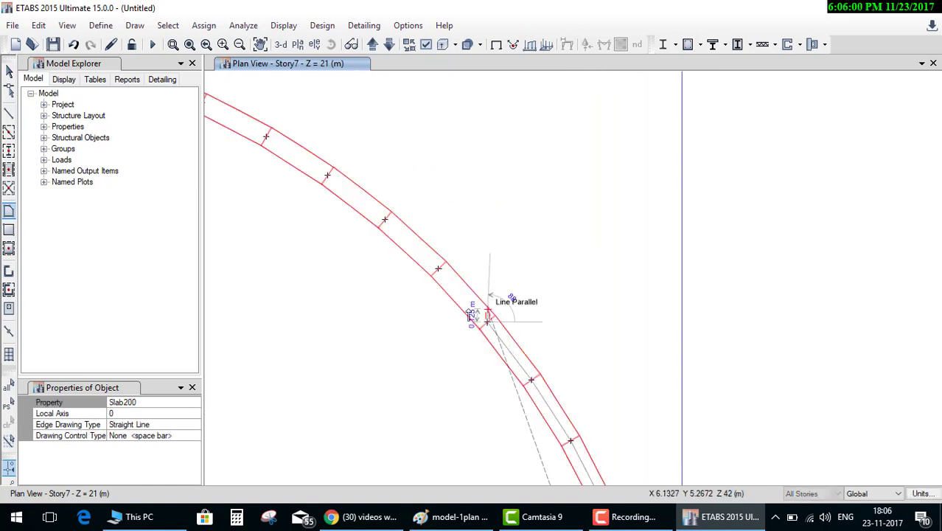
pyautogui.click(438, 269)
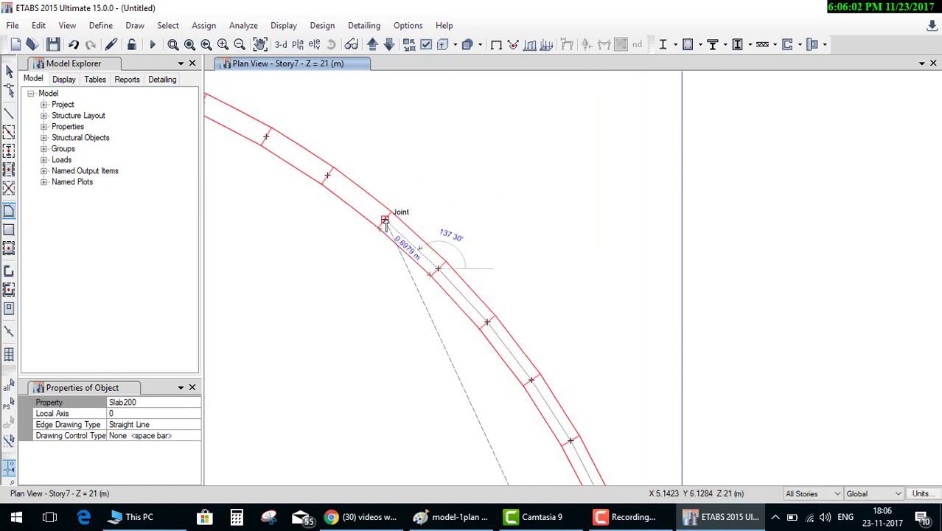
pyautogui.click(384, 221)
pyautogui.click(327, 175)
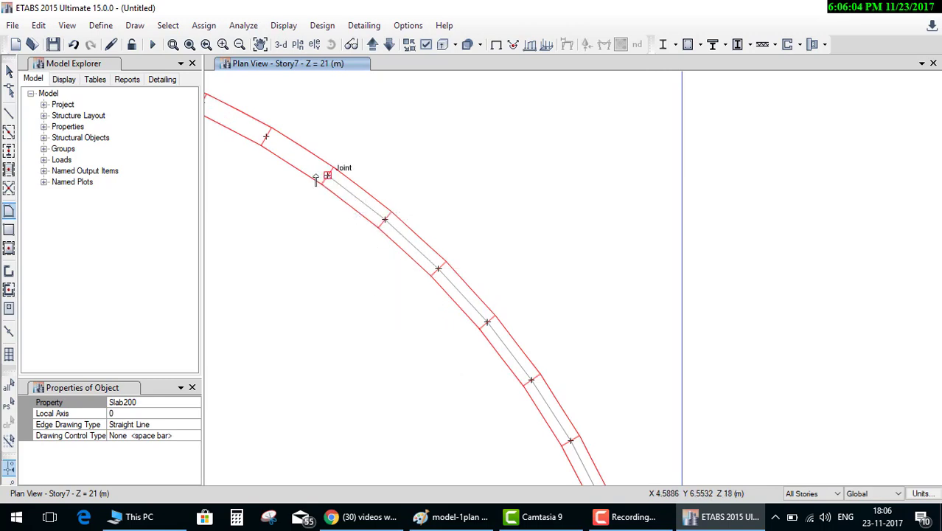
pyautogui.click(266, 138)
pyautogui.press('Return')
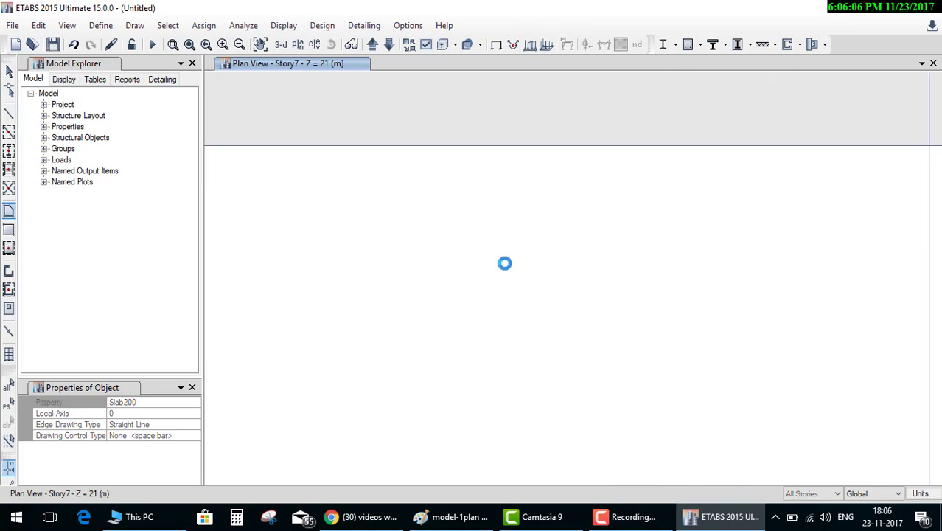
# Draw the curved slab outline through four corners along the curved wall edge.
pyautogui.click(449, 223)
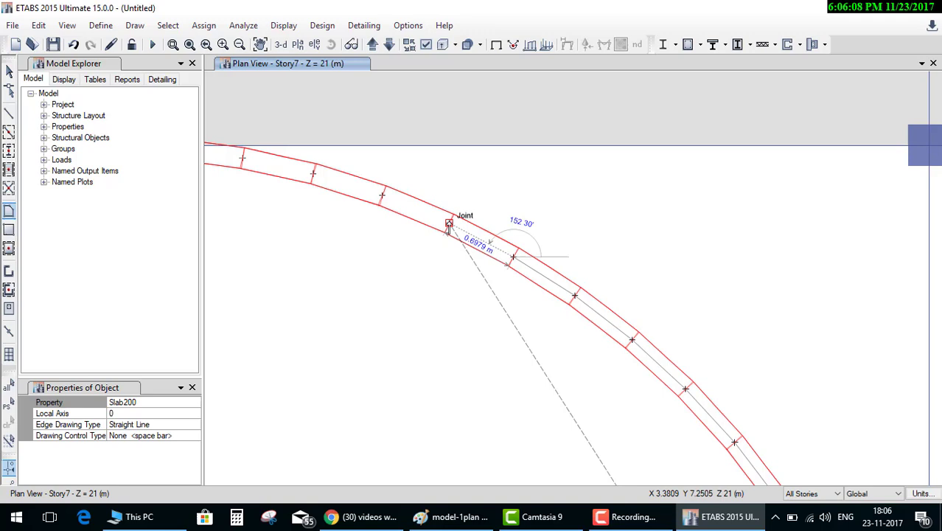
pyautogui.click(385, 197)
pyautogui.click(313, 174)
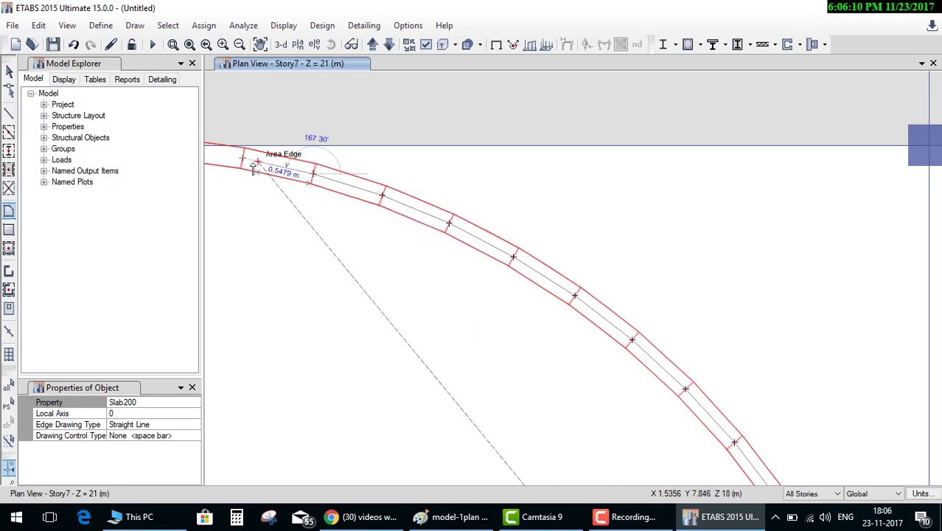
pyautogui.click(244, 158)
pyautogui.press('Return')
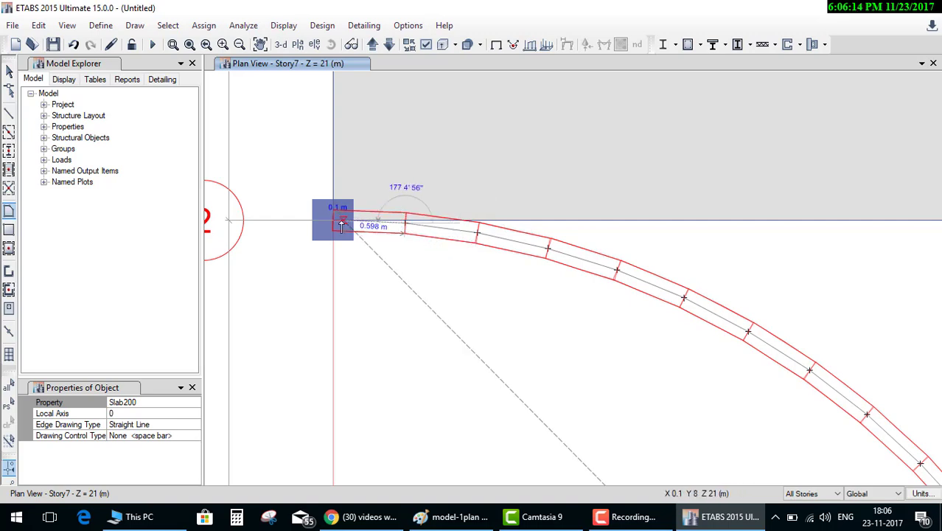
# Fix the slab's last corner at grid point B1 and stop drawing floor areas.
pyautogui.scroll(-10, 494, 236)
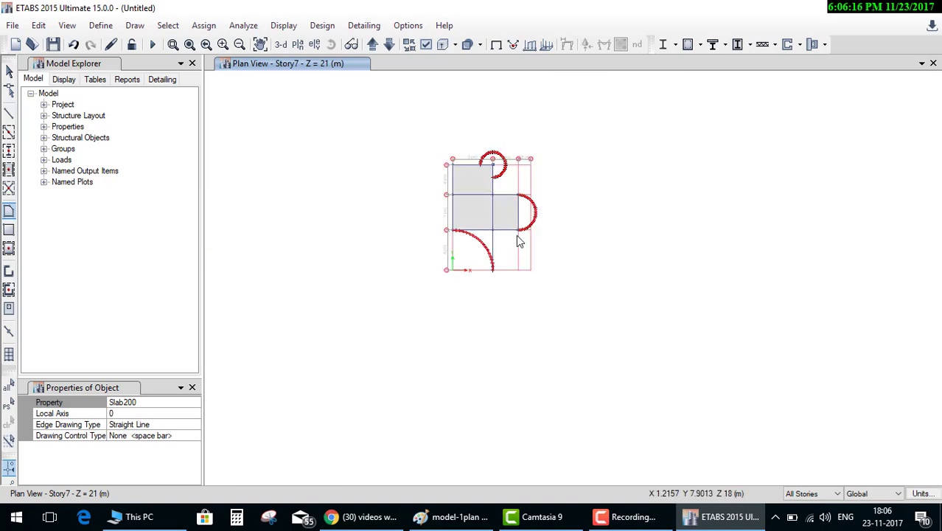
pyautogui.scroll(8, 520, 242)
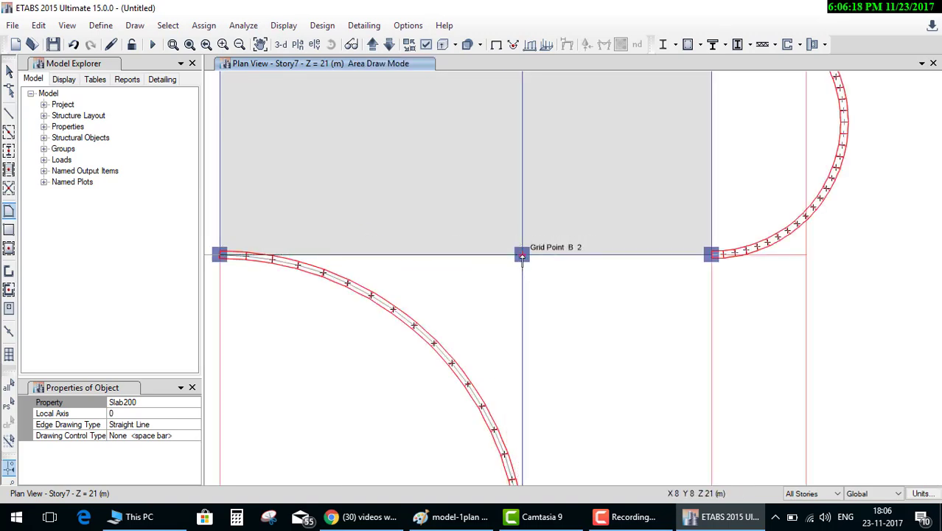
pyautogui.scroll(-8, 512, 380)
pyautogui.scroll(2, 514, 395)
pyautogui.scroll(6, 494, 416)
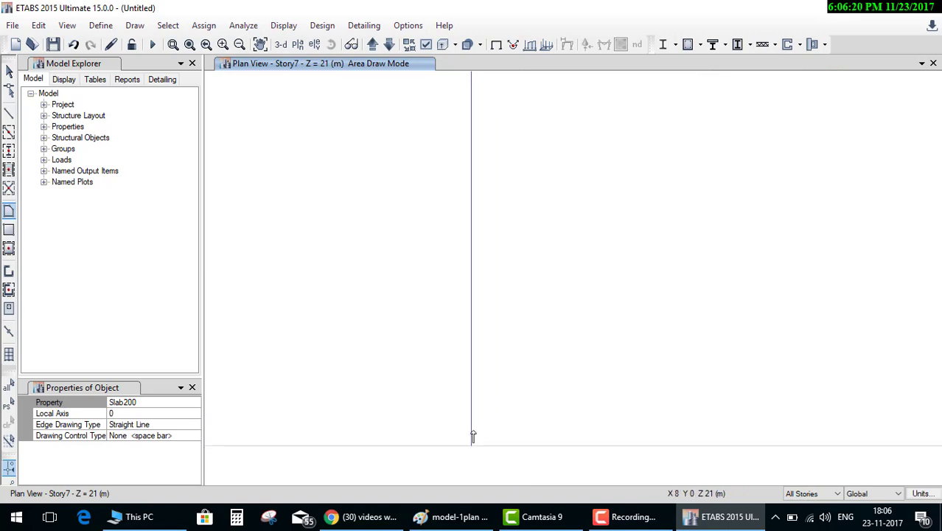
pyautogui.click(475, 445)
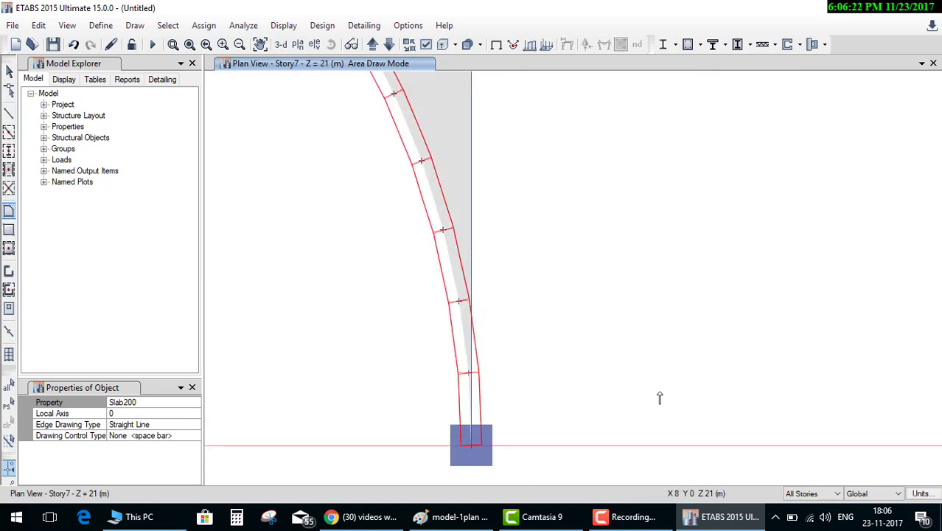
pyautogui.press('Escape')
pyautogui.scroll(-3, 659, 393)
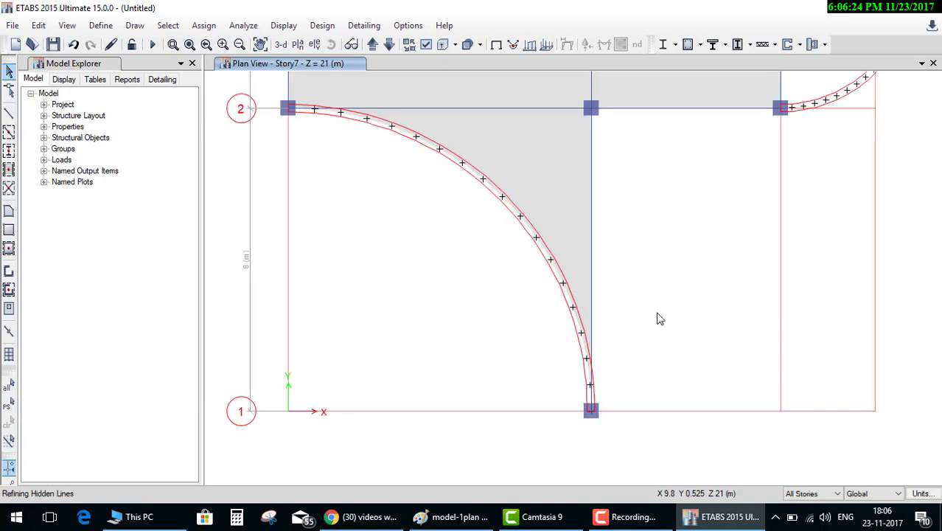
pyautogui.scroll(-3, 660, 314)
# Add a second window showing the seven-storey model in 3-D beside the centred Story7 plan.
pyautogui.moveTo(672, 298); pyautogui.dragTo(503, 344, button='middle')
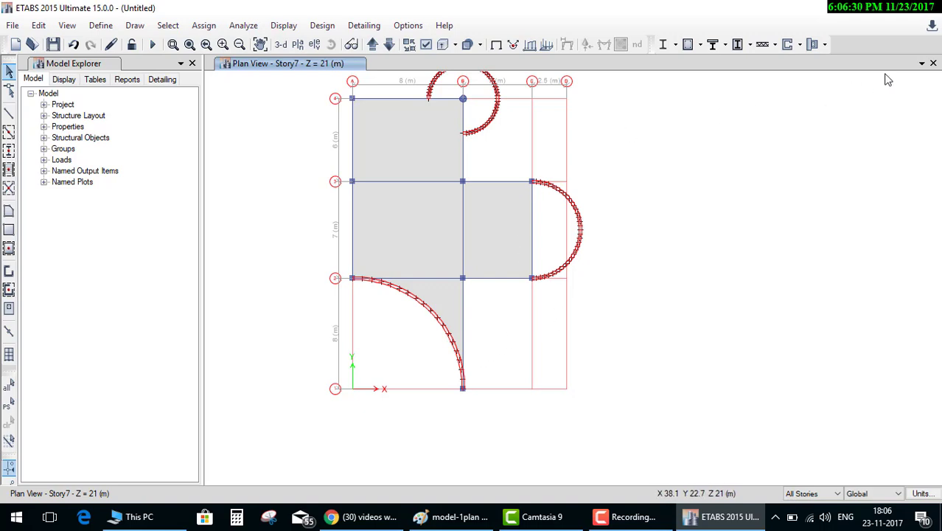
pyautogui.click(921, 66)
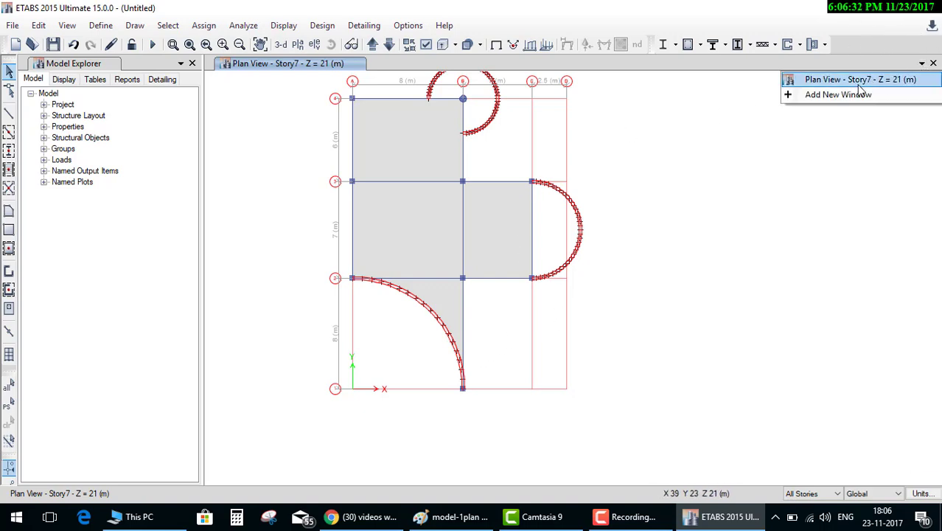
pyautogui.click(833, 78)
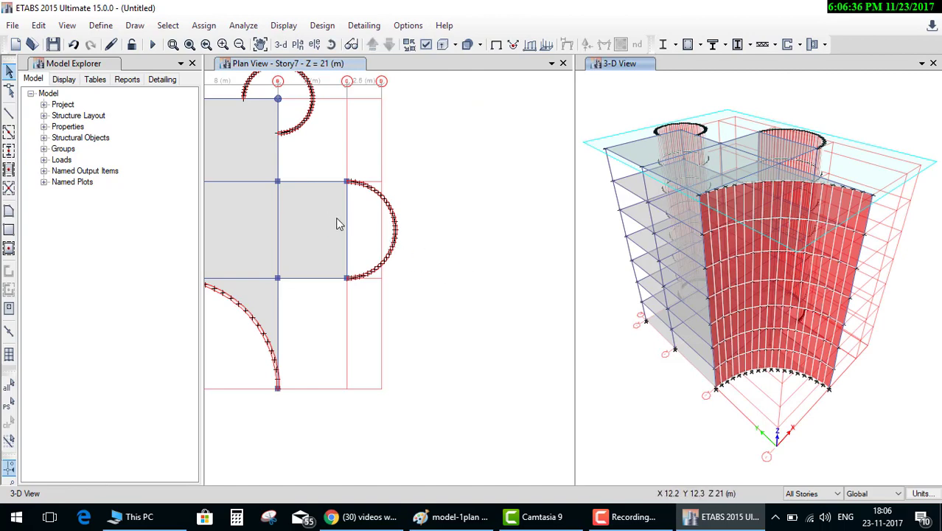
pyautogui.scroll(-2, 337, 224)
pyautogui.moveTo(423, 267)
pyautogui.mouseDown(button='middle')
pyautogui.moveTo(447, 273)
pyautogui.moveTo(423, 254)
pyautogui.mouseUp(button='middle')
pyautogui.moveTo(573, 278); pyautogui.dragTo(618, 286)
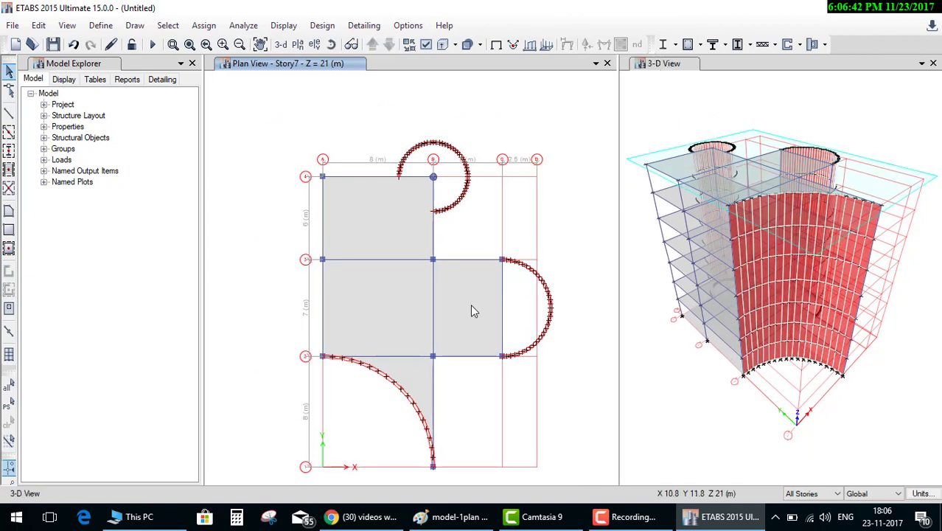
pyautogui.moveTo(430, 272); pyautogui.dragTo(496, 248, button='middle')
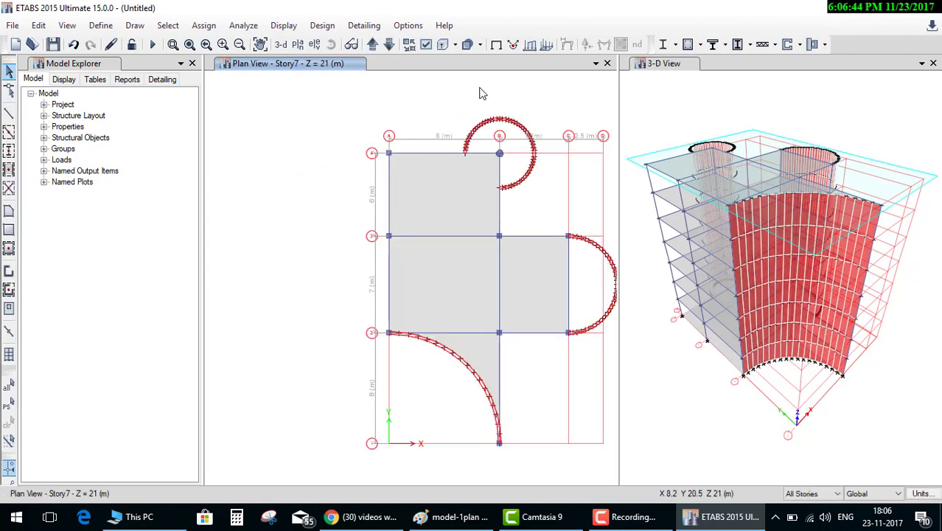
# Turn on Frame Sections labels under Object Assignments so Story7 beams read 'beam 300X500'.
pyautogui.click(426, 44)
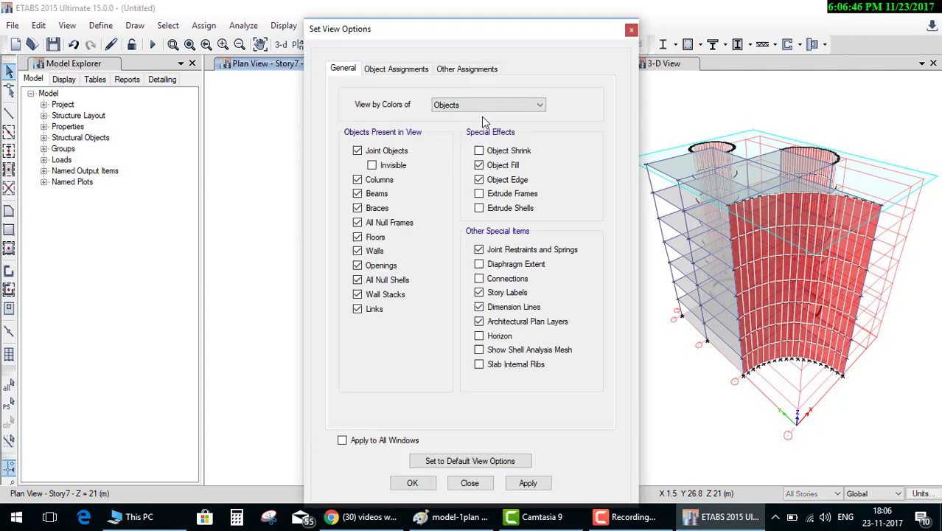
pyautogui.click(399, 70)
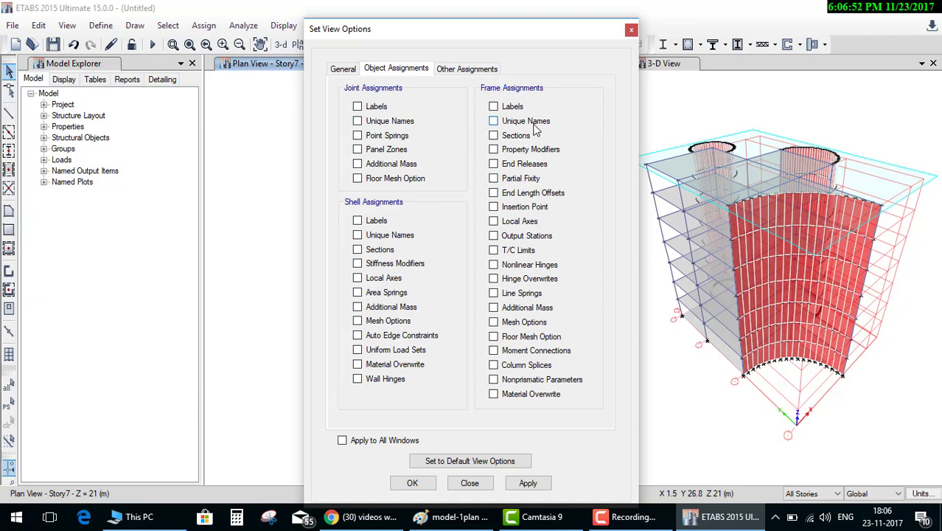
pyautogui.click(424, 479)
pyautogui.click(705, 372)
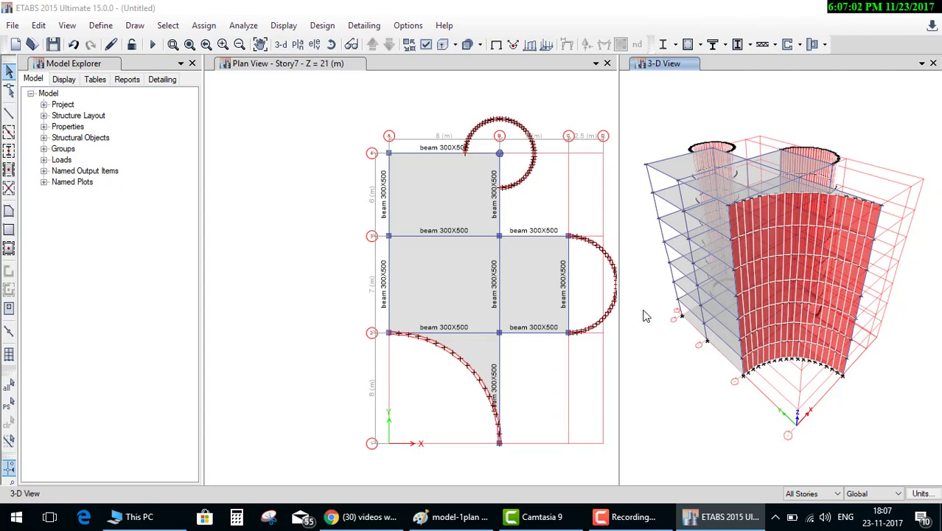
# Snip the region containing the labelled Story7 plan and 3-D view, then return to ETABS.
pyautogui.click(331, 310)
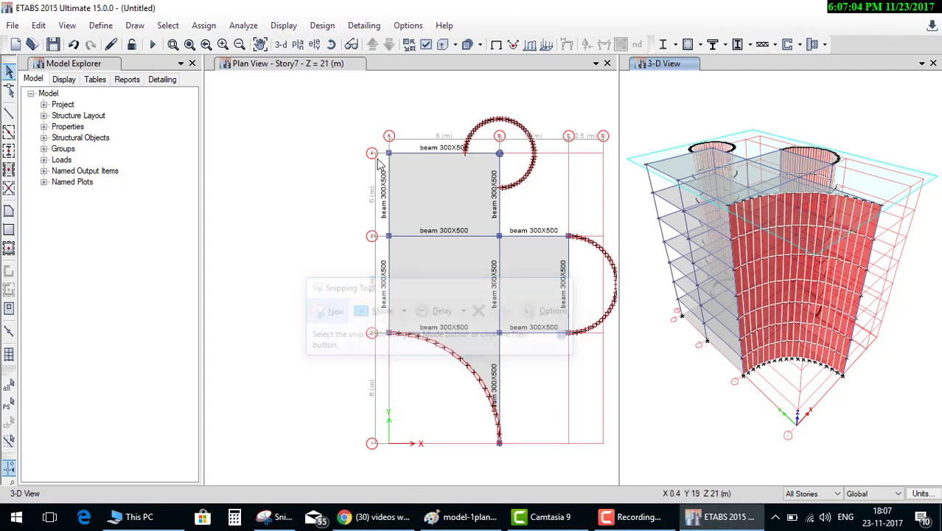
pyautogui.moveTo(328, 85); pyautogui.dragTo(932, 455)
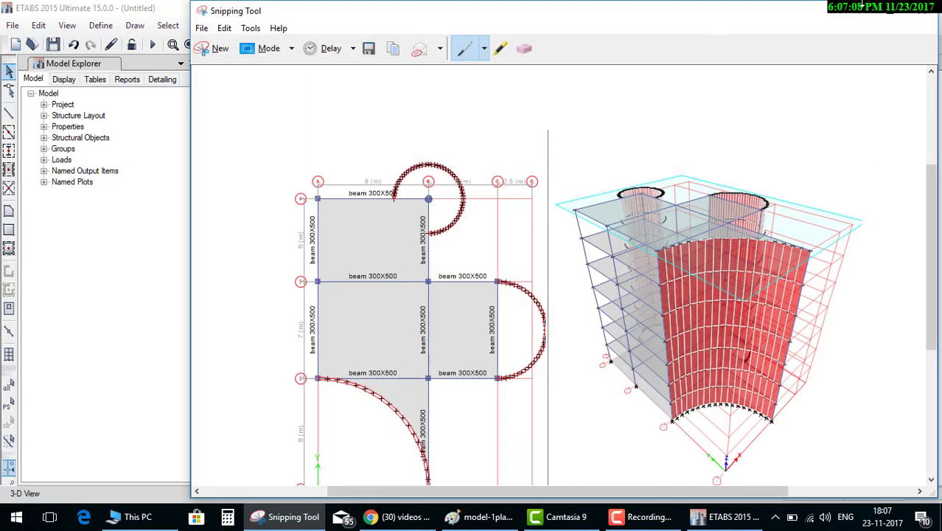
pyautogui.click(523, 375)
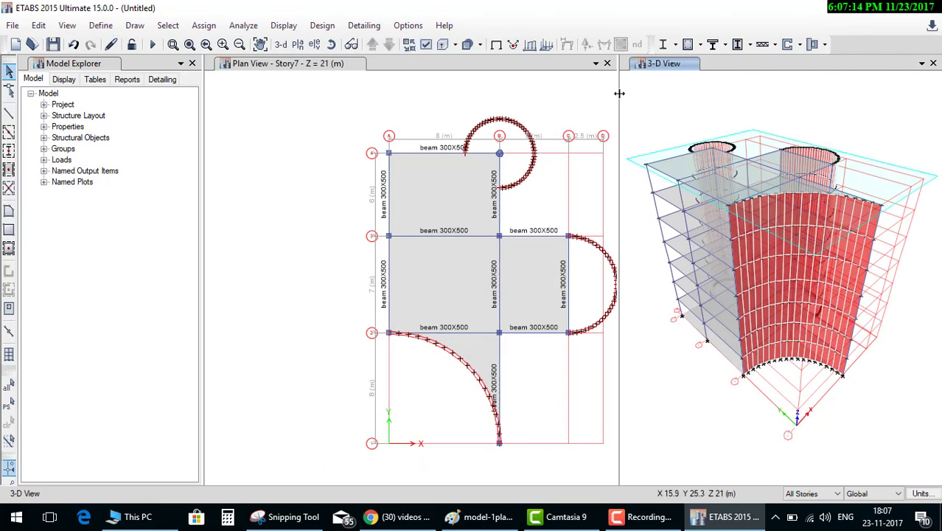
pyautogui.click(657, 78)
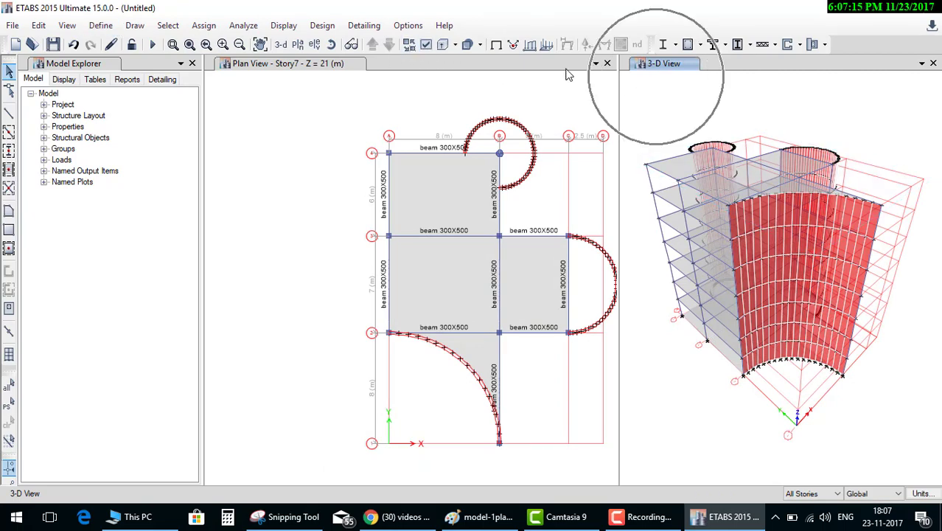
pyautogui.click(67, 25)
pyautogui.click(109, 439)
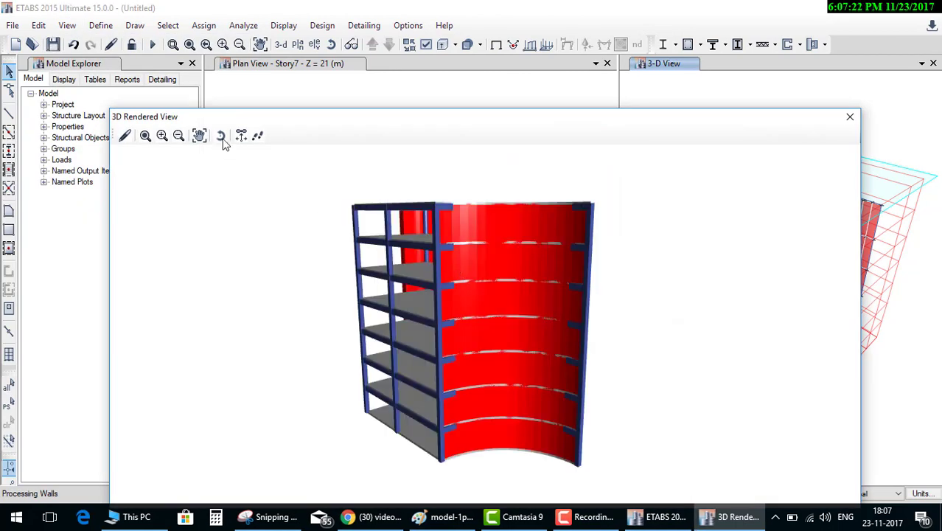
pyautogui.click(221, 136)
pyautogui.moveTo(521, 269)
pyautogui.mouseDown()
pyautogui.moveTo(426, 337)
pyautogui.moveTo(496, 319)
pyautogui.moveTo(567, 277)
pyautogui.moveTo(588, 214)
pyautogui.moveTo(500, 281)
pyautogui.moveTo(448, 337)
pyautogui.moveTo(526, 362)
pyautogui.mouseUp()
pyautogui.scroll(3, 534, 367)
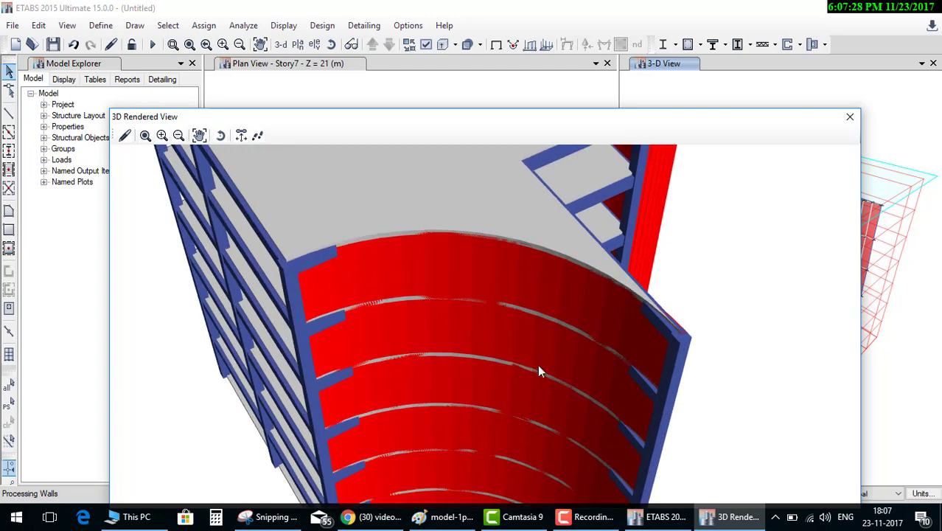
pyautogui.scroll(-2, 546, 365)
pyautogui.click(850, 117)
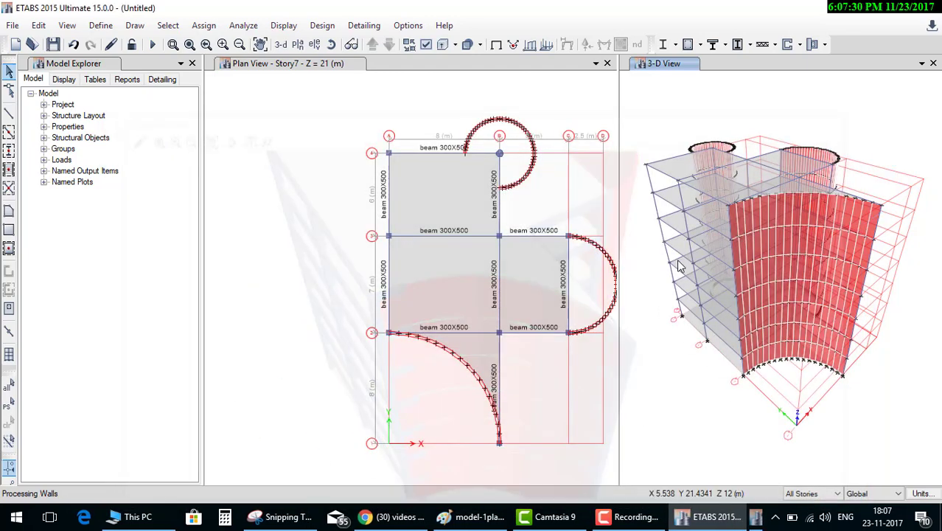